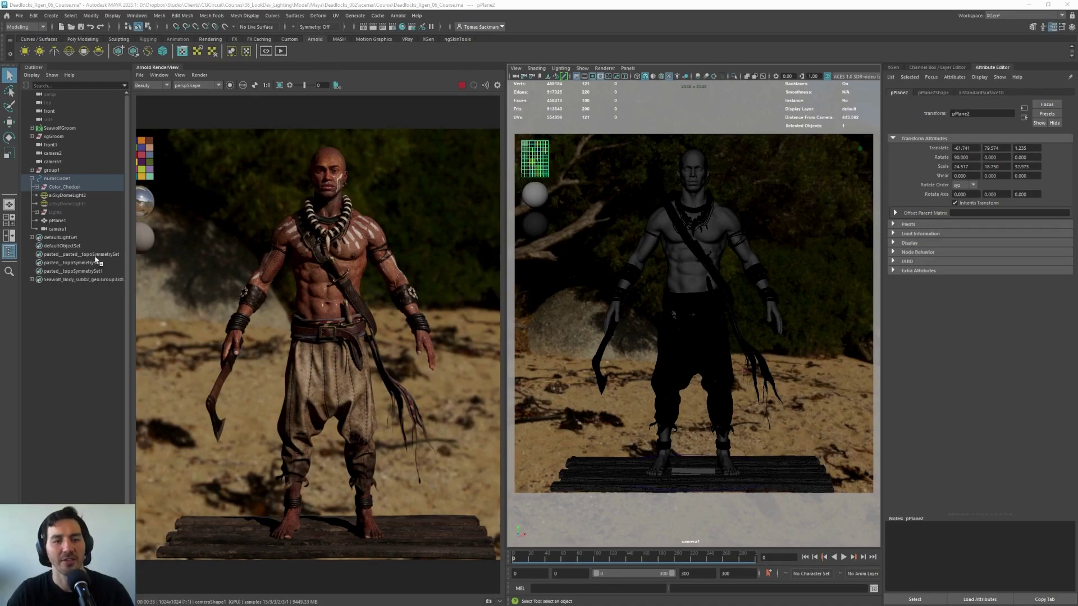
Turn off Specular Reflection and Casts Shadows for the lower reference sphere, using a crop render region around the chrome sphere
{"action": "scroll", "coordinate": [186, 181], "scroll_direction": "down", "scroll_amount": 2}
{"action": "scroll", "coordinate": [185, 181], "scroll_direction": "up", "scroll_amount": 4}
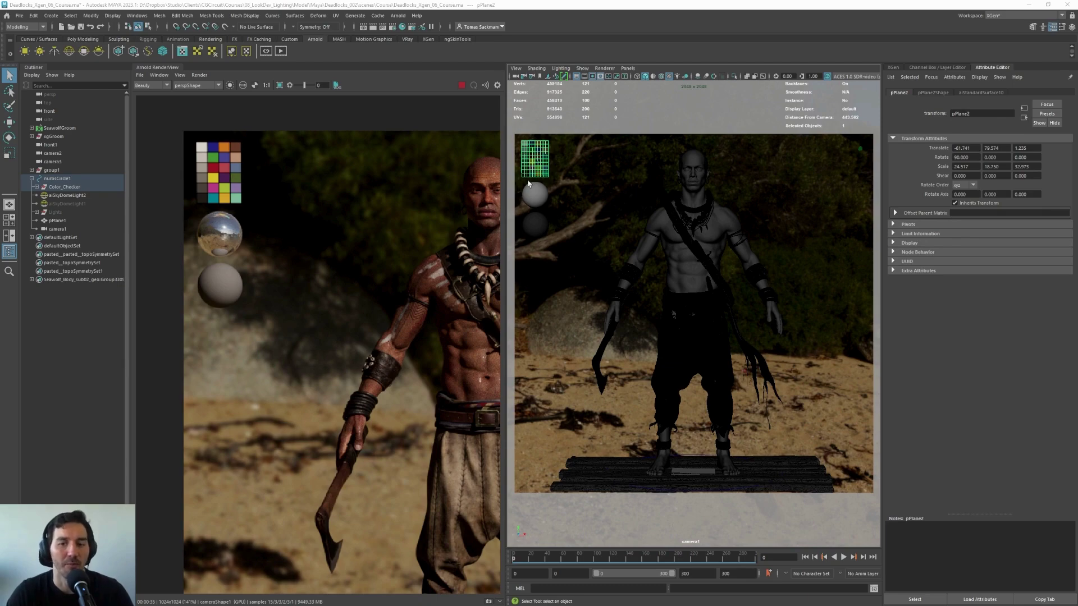
{"action": "left_click", "coordinate": [534, 198]}
{"action": "left_click", "coordinate": [536, 226]}
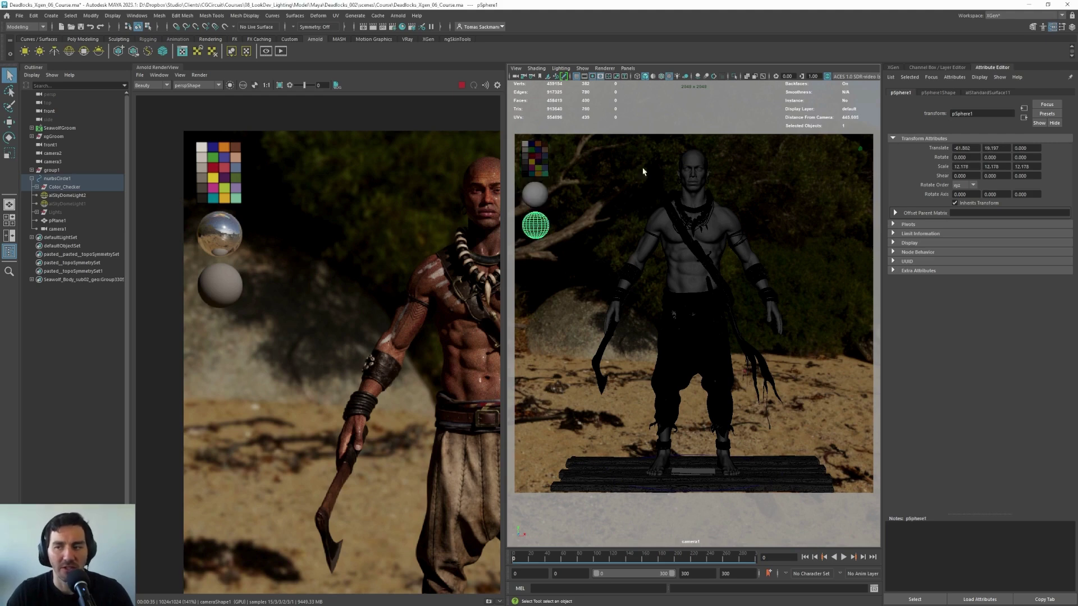
{"action": "left_click", "coordinate": [942, 93]}
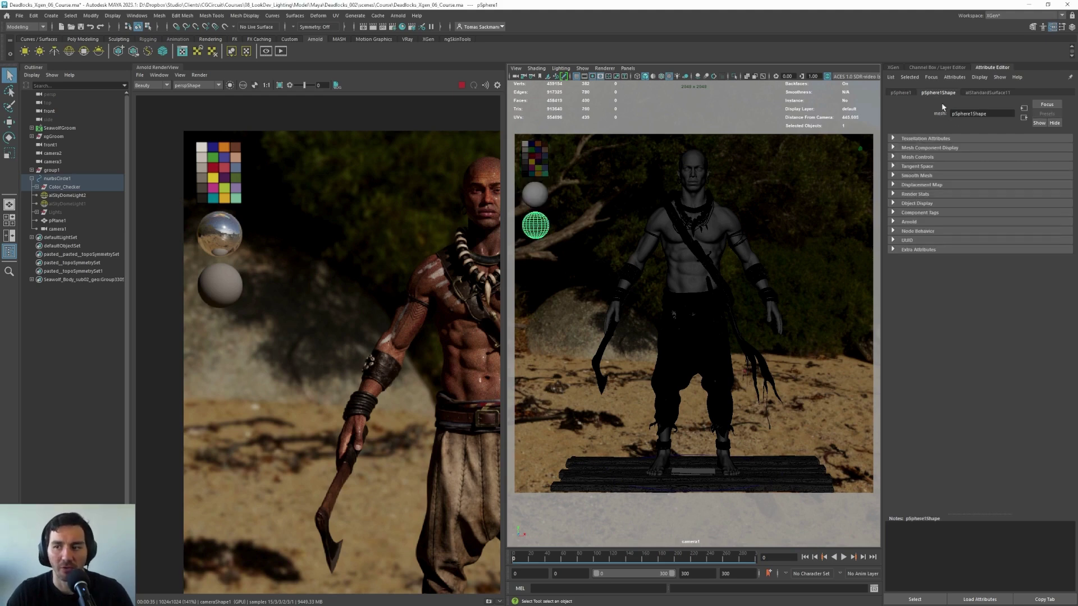
{"action": "left_click", "coordinate": [897, 223]}
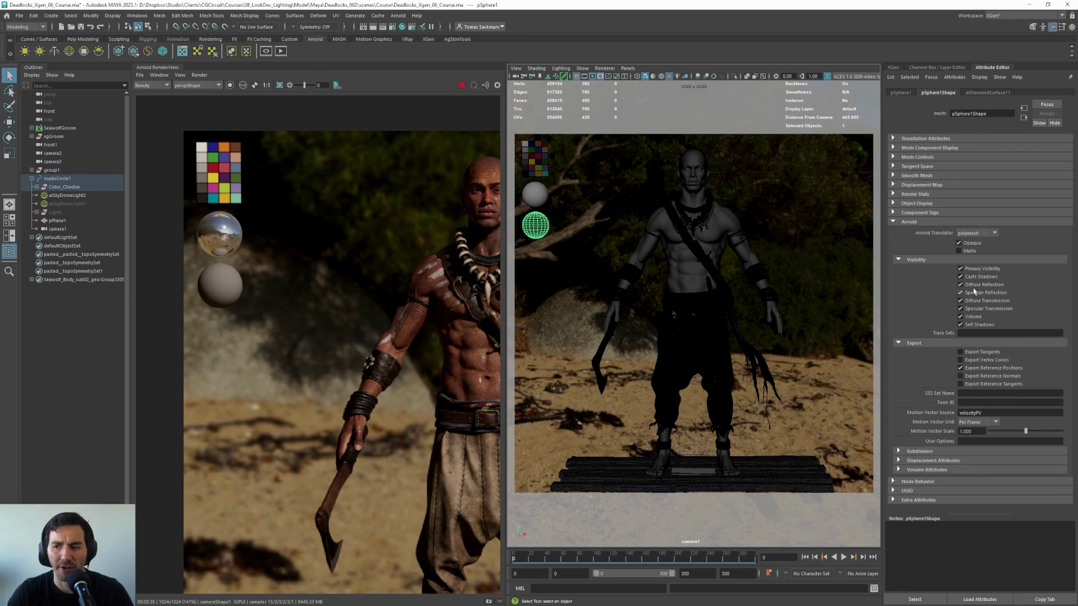
{"action": "left_click", "coordinate": [279, 85]}
{"action": "left_click_drag", "start_coordinate": [190, 224], "coordinate": [254, 267]}
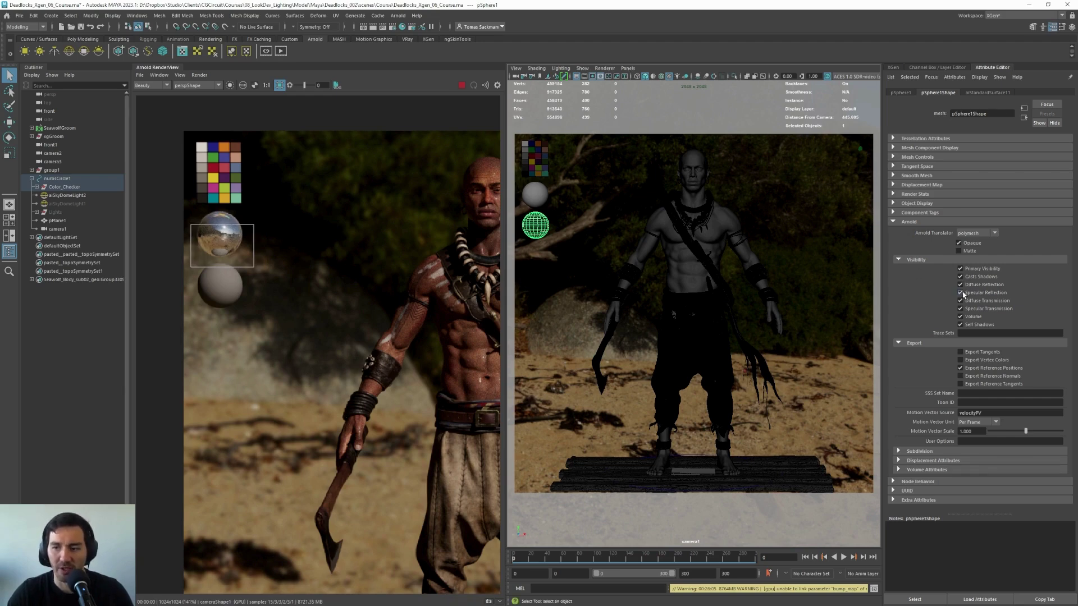
{"action": "left_click", "coordinate": [960, 293]}
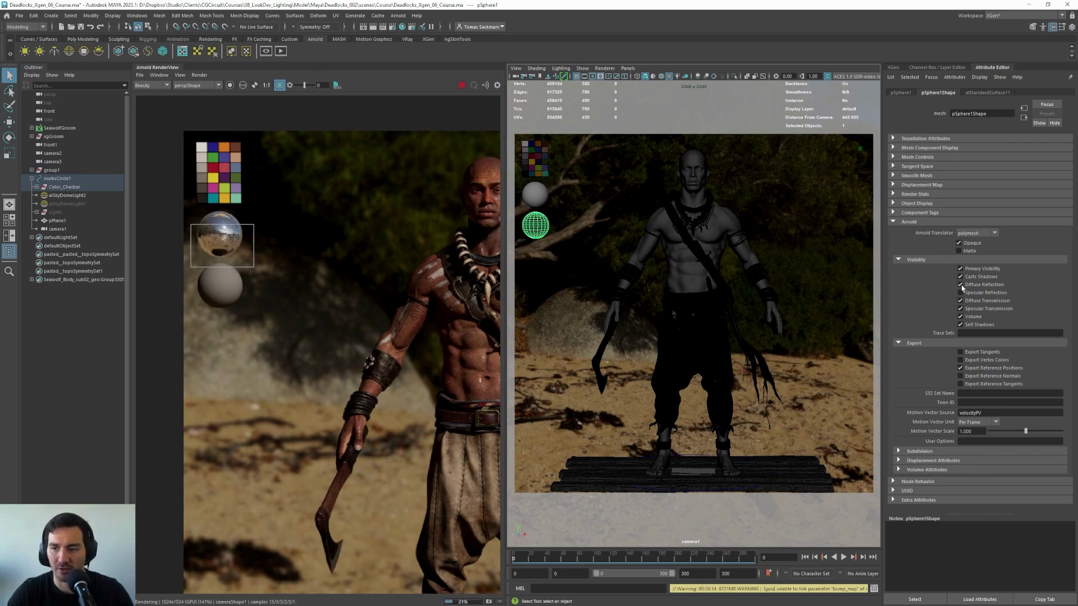
{"action": "left_click", "coordinate": [961, 277]}
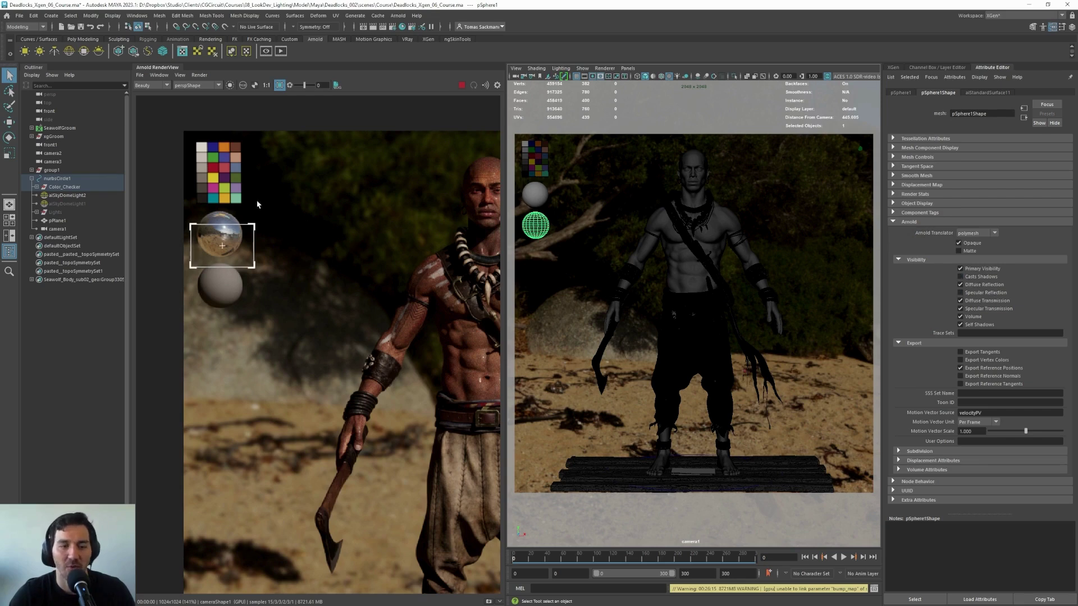
Reset the crop render region and redraw it around the chrome sphere and the lower edge of the color checker
{"action": "left_click", "coordinate": [279, 85]}
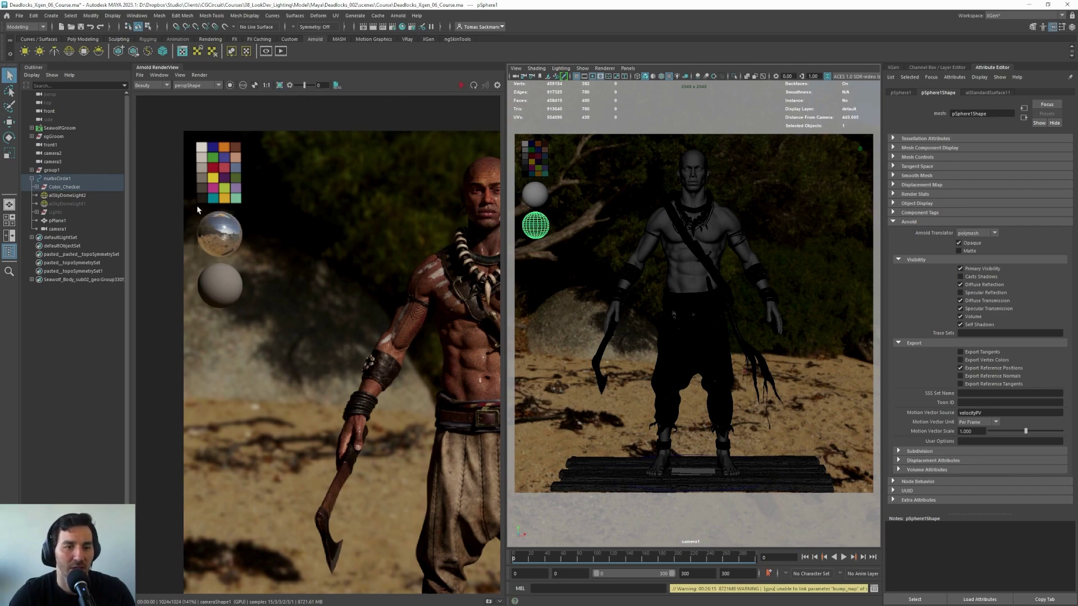
{"action": "left_click", "coordinate": [279, 85]}
{"action": "left_click_drag", "start_coordinate": [195, 199], "coordinate": [221, 220]}
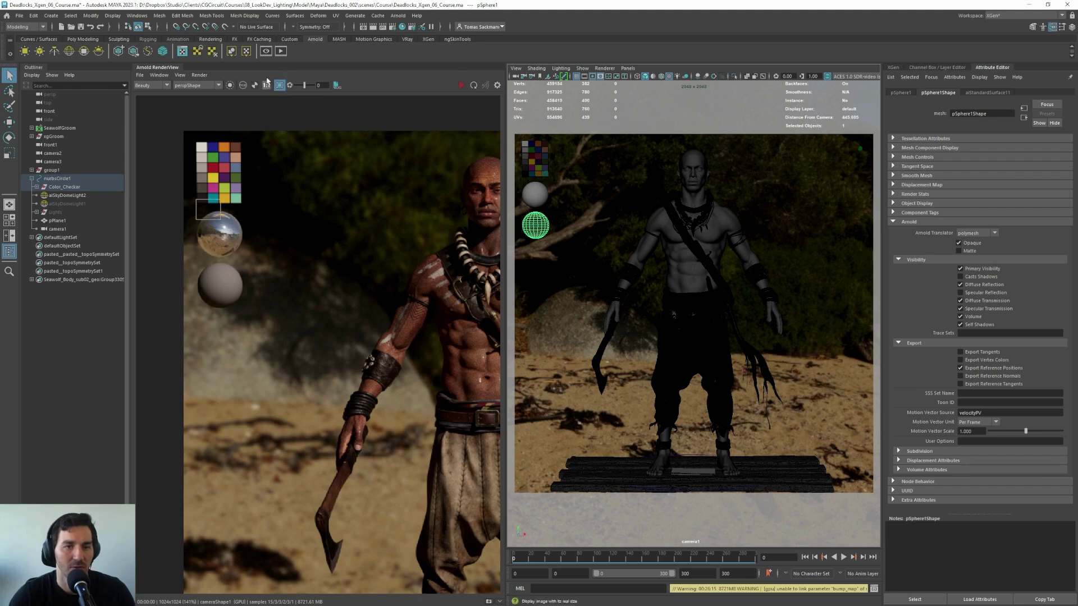
{"action": "left_click", "coordinate": [279, 85]}
{"action": "left_click", "coordinate": [279, 85]}
{"action": "left_click_drag", "start_coordinate": [189, 197], "coordinate": [256, 264]}
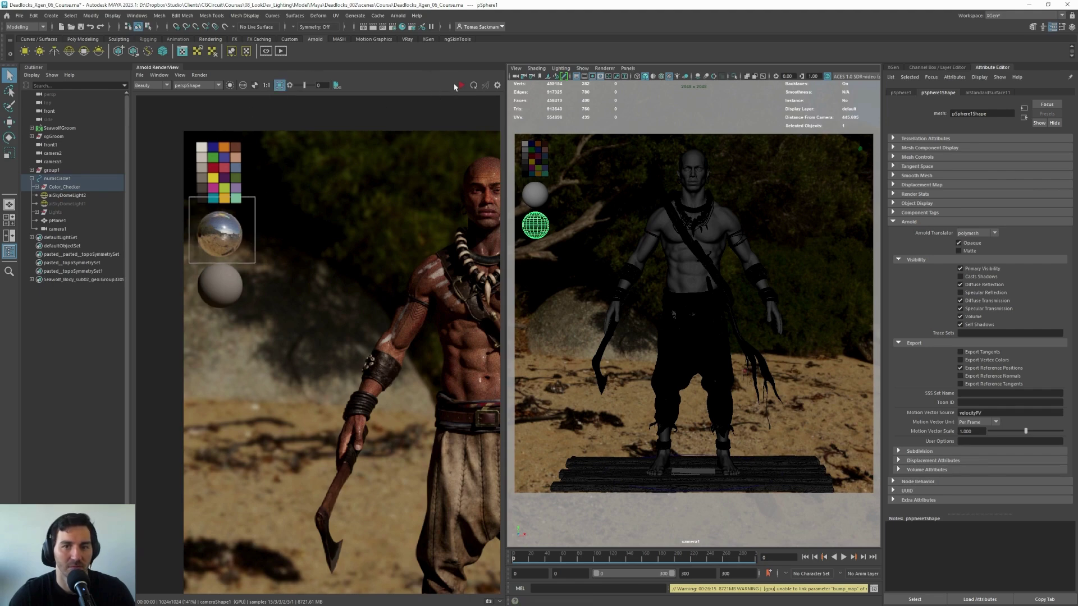
Turn off Casts Shadows and Specular Reflection for the color checker plane, and disable the crop region to show the full render
{"action": "left_click", "coordinate": [540, 158]}
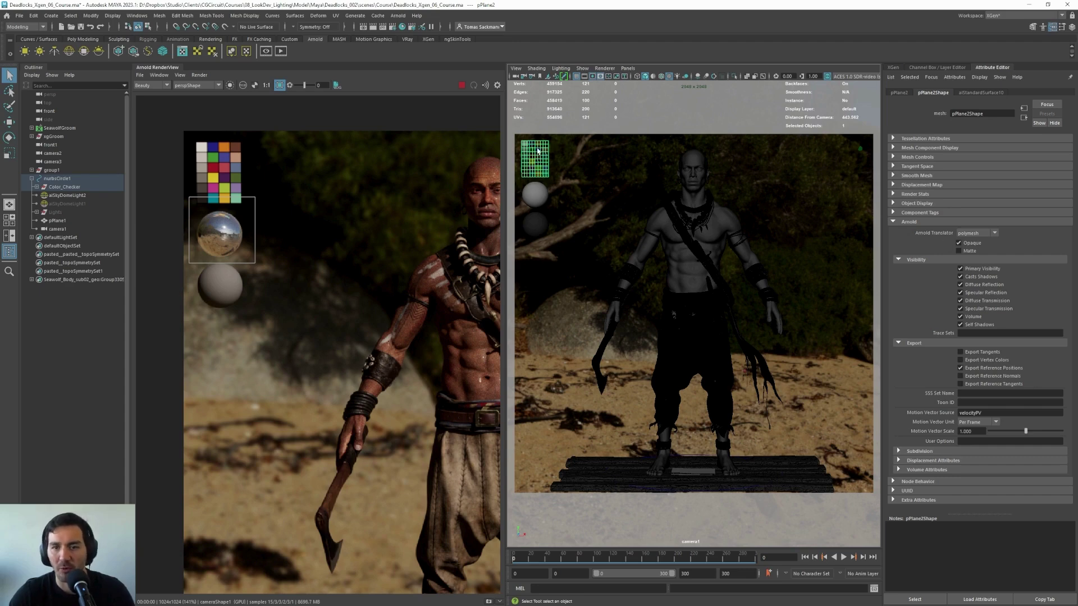
{"action": "left_click", "coordinate": [975, 277]}
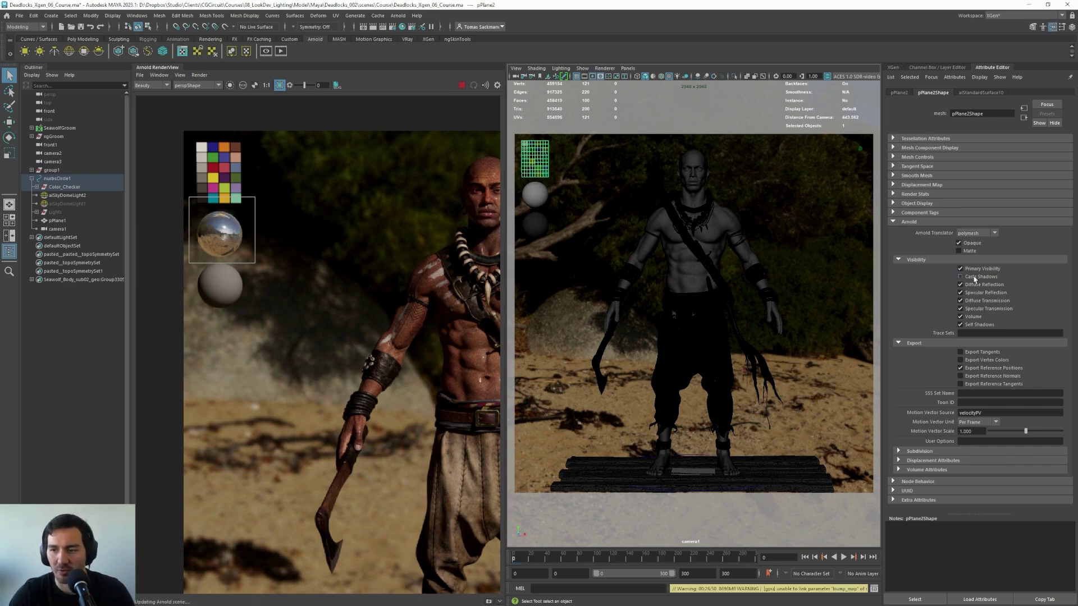
{"action": "left_click", "coordinate": [980, 293]}
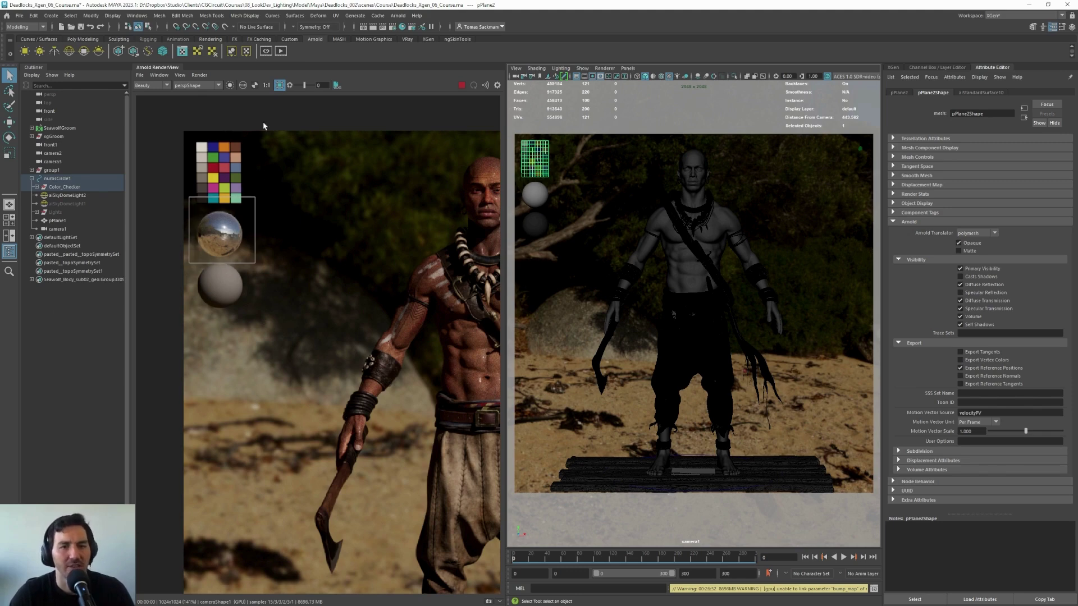
{"action": "left_click", "coordinate": [279, 85]}
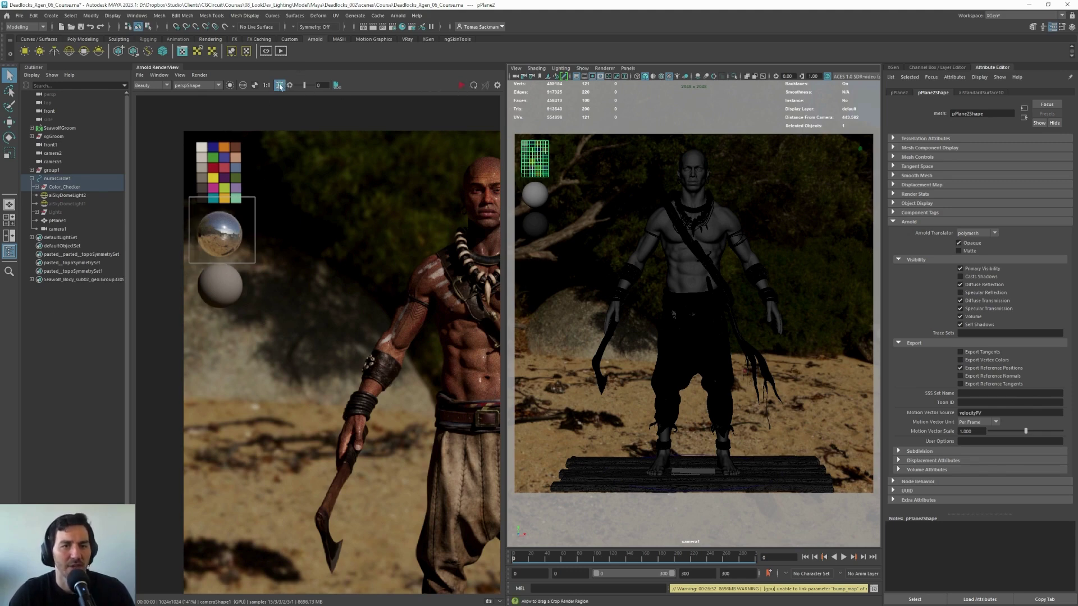
{"action": "scroll", "coordinate": [305, 237], "scroll_direction": "down", "scroll_amount": 4}
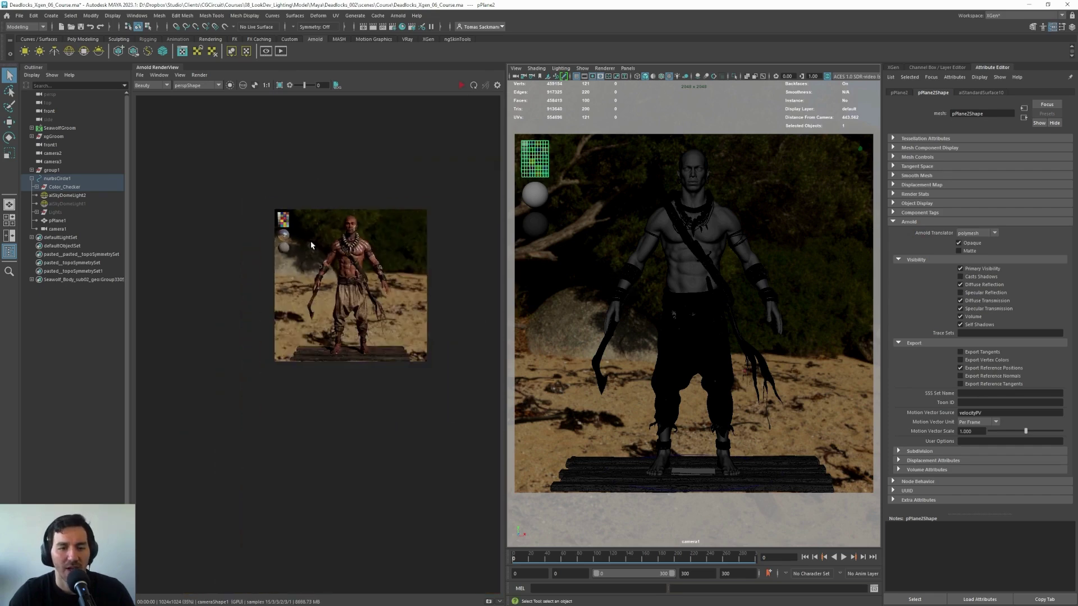
{"action": "scroll", "coordinate": [388, 251], "scroll_direction": "up", "scroll_amount": 2}
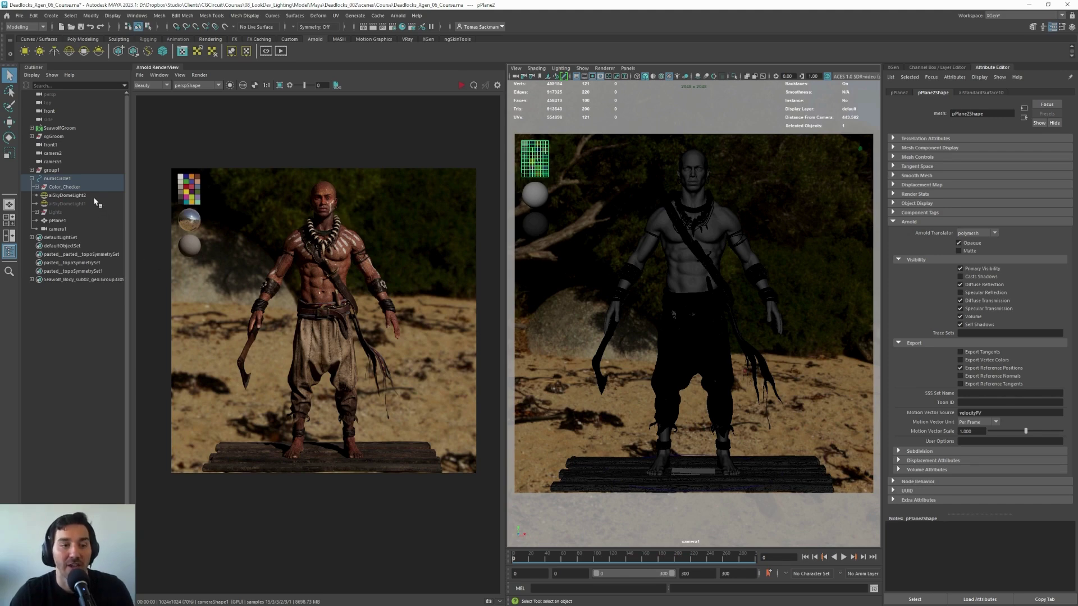
Rename the sky dome light aiSkyDomeLight2 as HDRI_Lightrigs
{"action": "left_click", "coordinate": [84, 195]}
{"action": "double_click", "coordinate": [62, 195]}
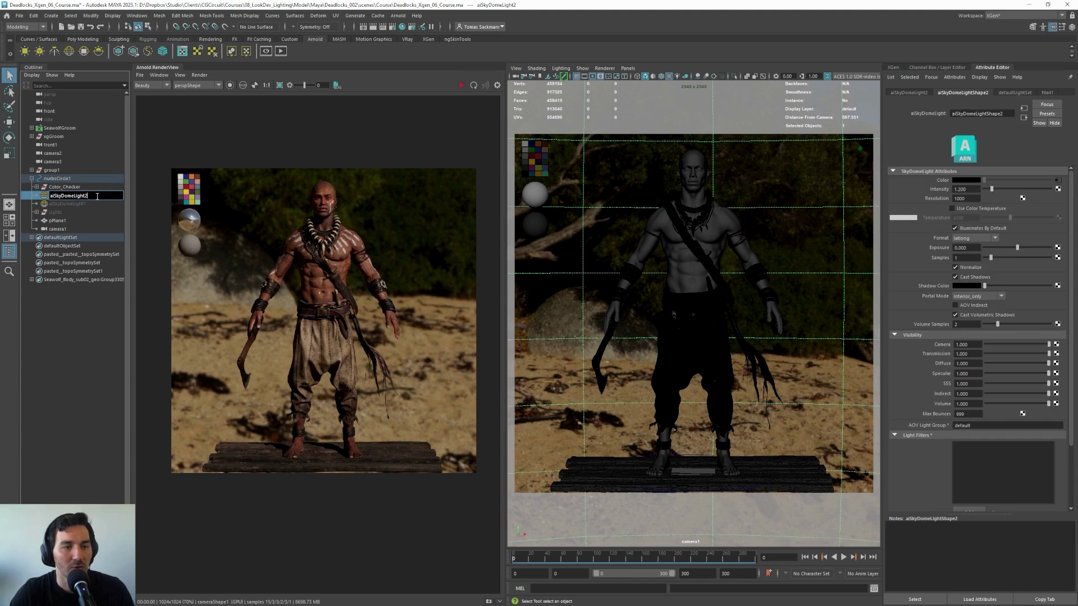
{"action": "type", "text": "S"}
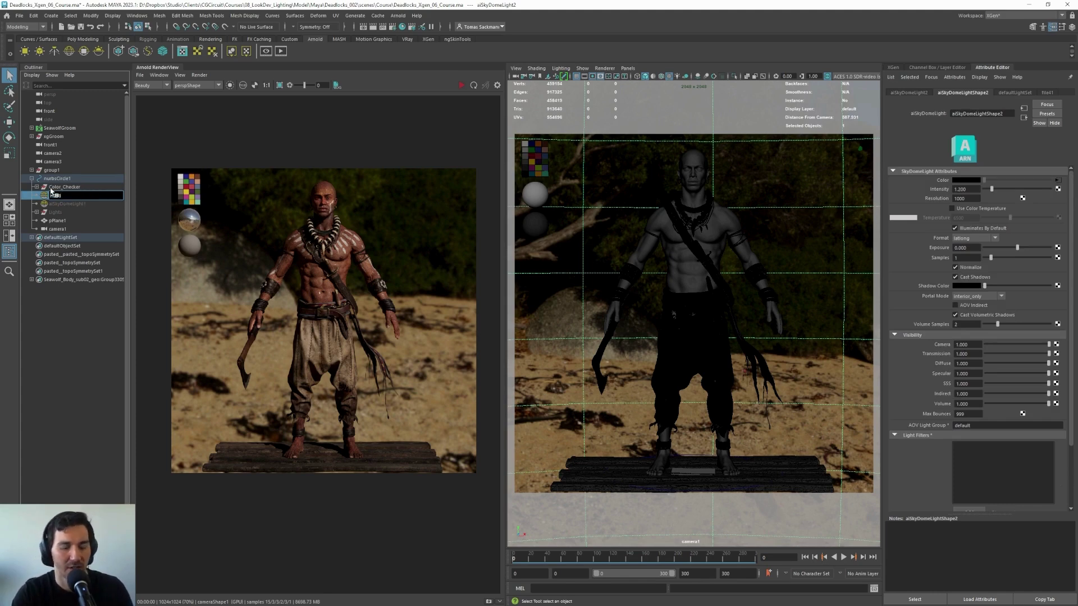
{"action": "type", "text": "DRI_Light"}
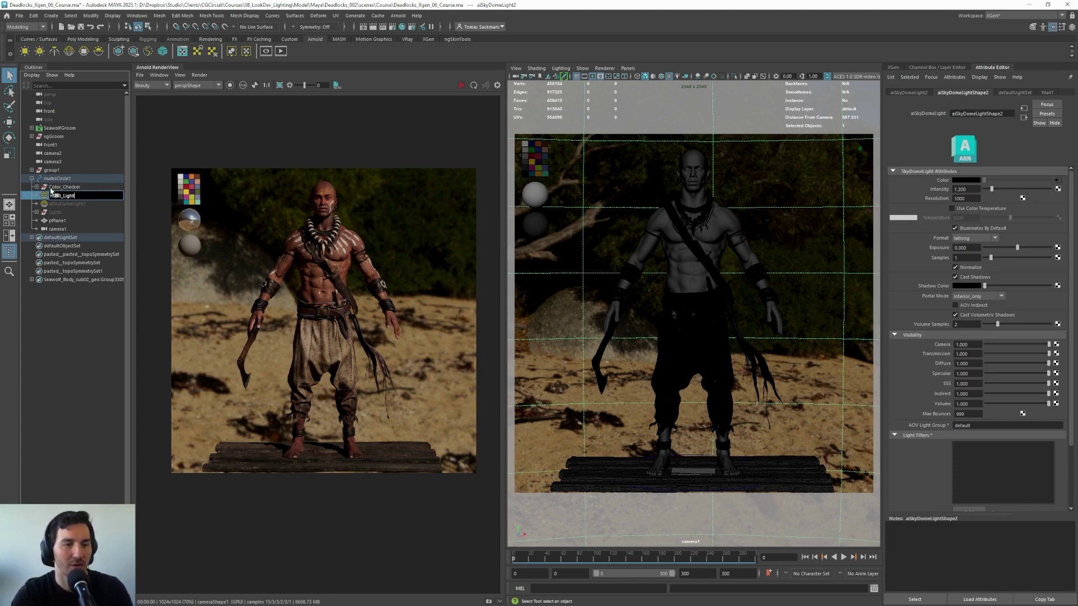
{"action": "type", "text": "rigs"}
{"action": "key", "text": "Return"}
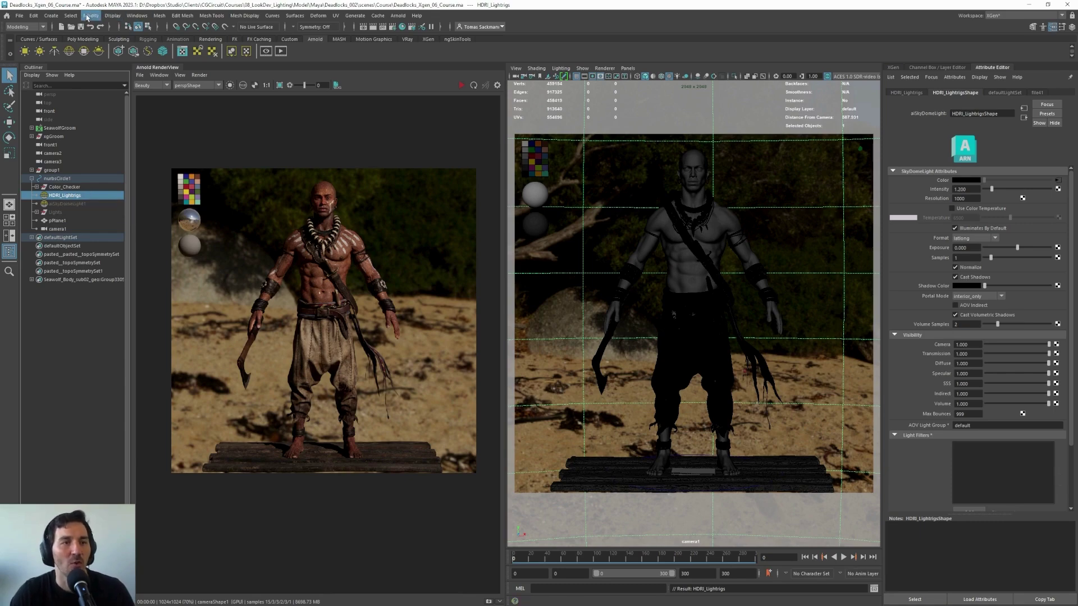
Open the Light Editor
{"action": "left_click", "coordinate": [110, 15]}
{"action": "mouse_move", "coordinate": [137, 16]}
{"action": "mouse_move", "coordinate": [165, 60]}
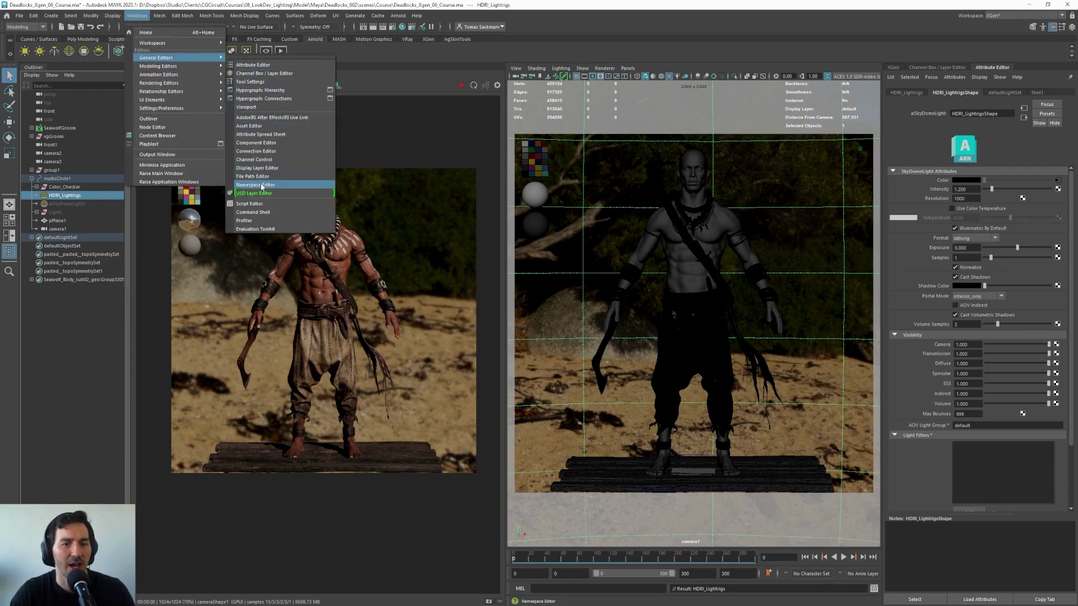
{"action": "mouse_move", "coordinate": [181, 85]}
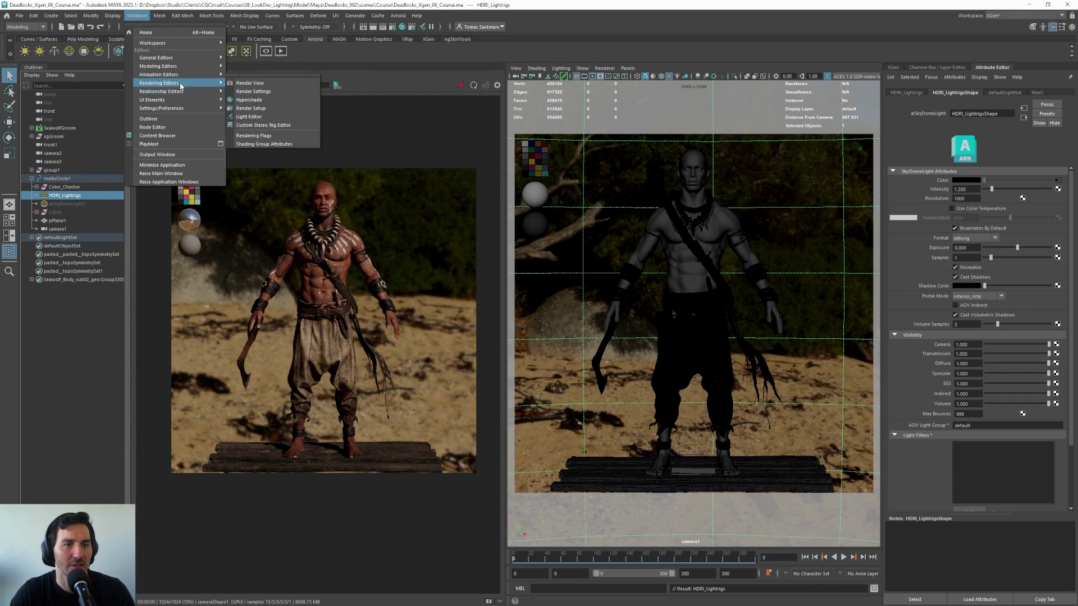
{"action": "left_click", "coordinate": [248, 116]}
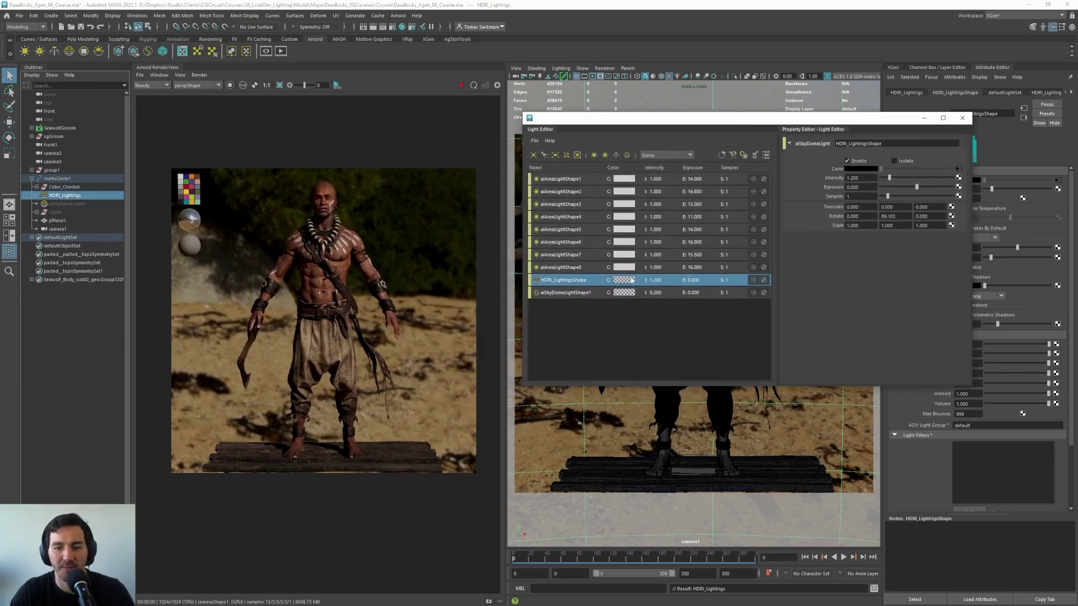
Select all area lights and aiSkyDomeLightShape1 in the Light Editor and create a new light group
{"action": "left_click", "coordinate": [581, 181]}
{"action": "left_click", "coordinate": [584, 193]}
{"action": "left_click", "coordinate": [585, 207]}
{"action": "left_click", "coordinate": [585, 230]}
{"action": "left_click", "coordinate": [577, 202]}
{"action": "left_click", "coordinate": [575, 180]}
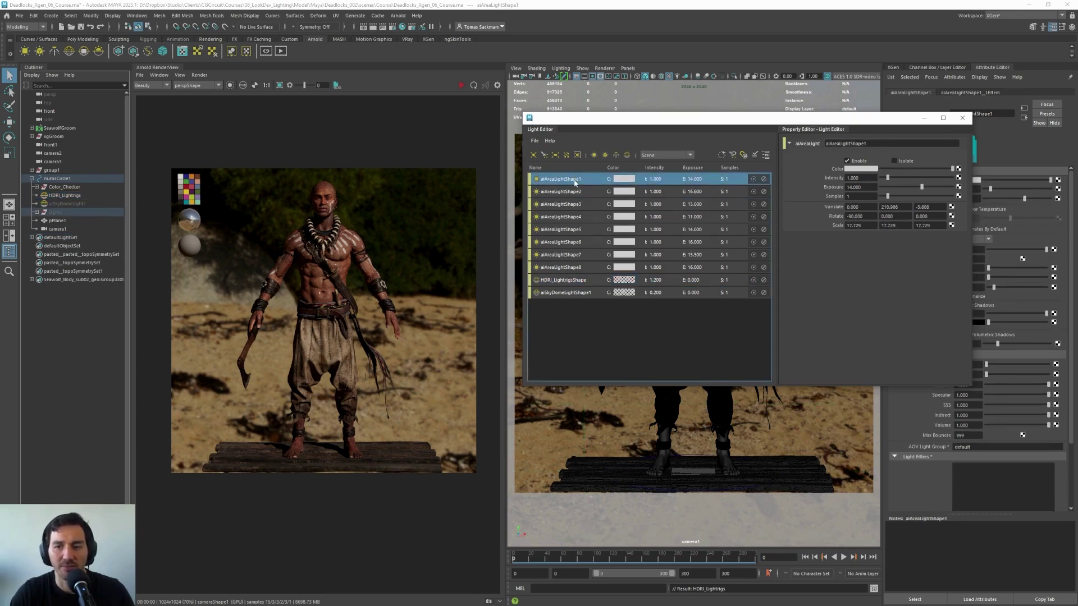
{"action": "left_click", "coordinate": [580, 267], "text": "shift"}
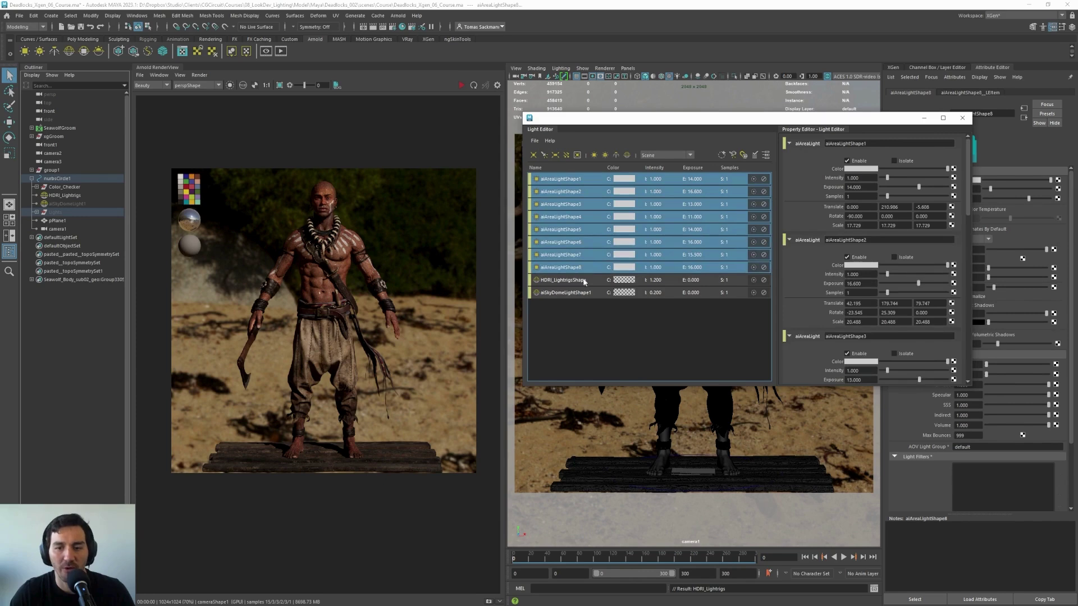
{"action": "left_click", "coordinate": [581, 294], "text": "ctrl"}
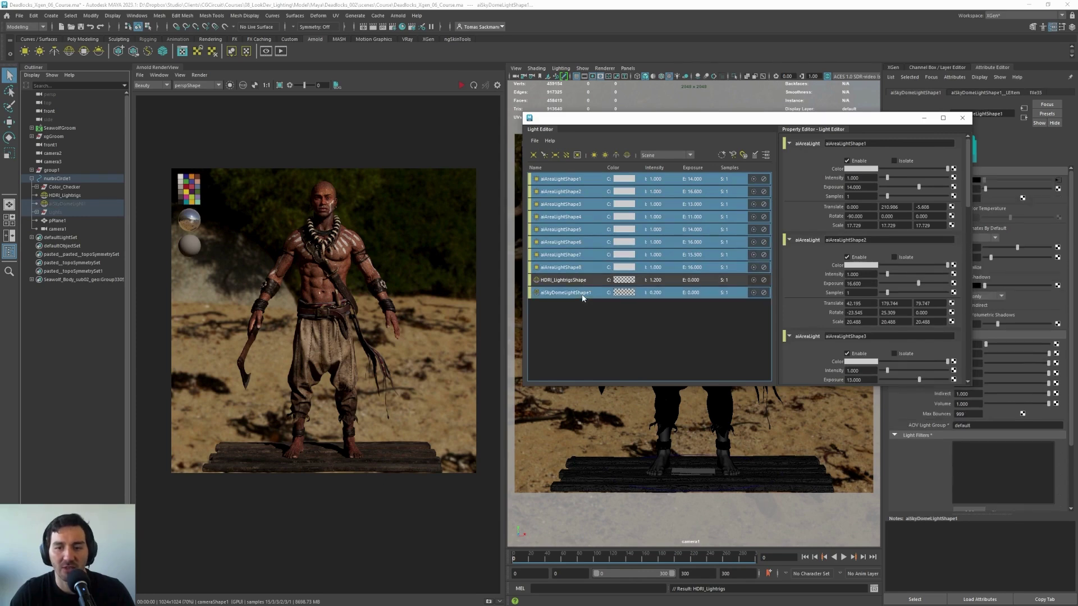
{"action": "left_click", "coordinate": [722, 156]}
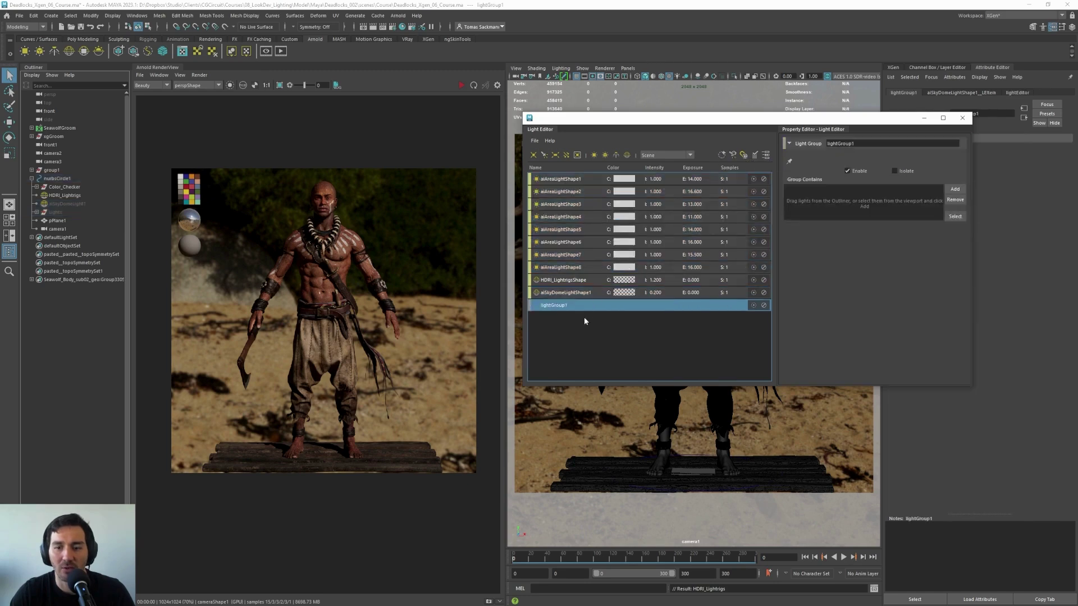
Move aiSkyDomeLightShape1 and all eight area lights into lightGroup1, leaving HDRI_Lightrigs outside, and minimize the Light Editor
{"action": "left_click", "coordinate": [566, 295]}
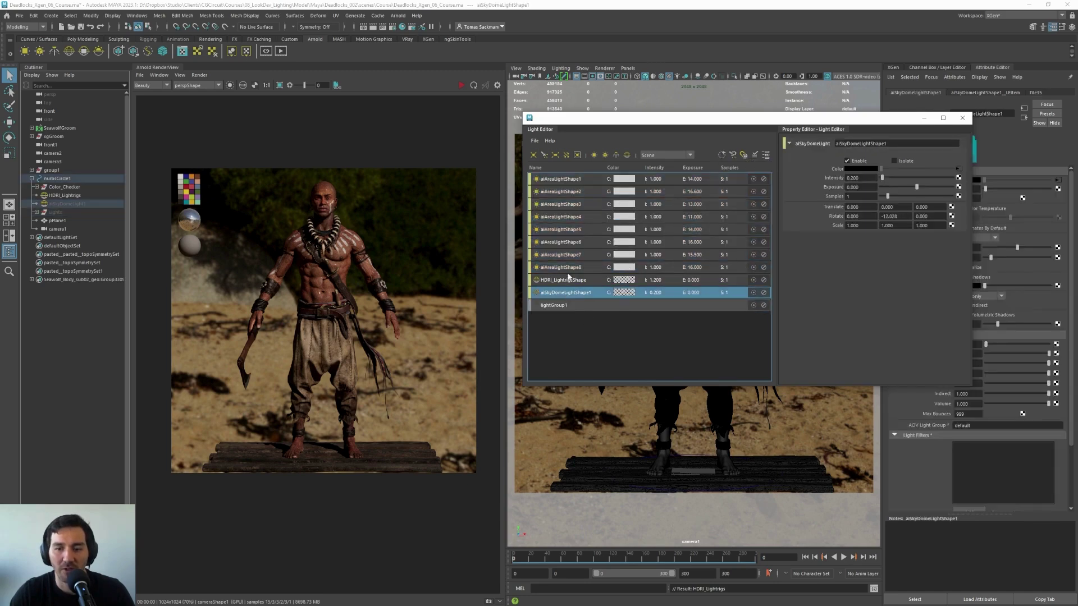
{"action": "left_click", "coordinate": [568, 268], "text": "ctrl"}
{"action": "left_click", "coordinate": [569, 256], "text": "ctrl"}
{"action": "left_click", "coordinate": [569, 243], "text": "ctrl"}
{"action": "left_click", "coordinate": [570, 231], "text": "ctrl"}
{"action": "left_click_drag", "start_coordinate": [570, 220], "coordinate": [564, 308], "text": "ctrl"}
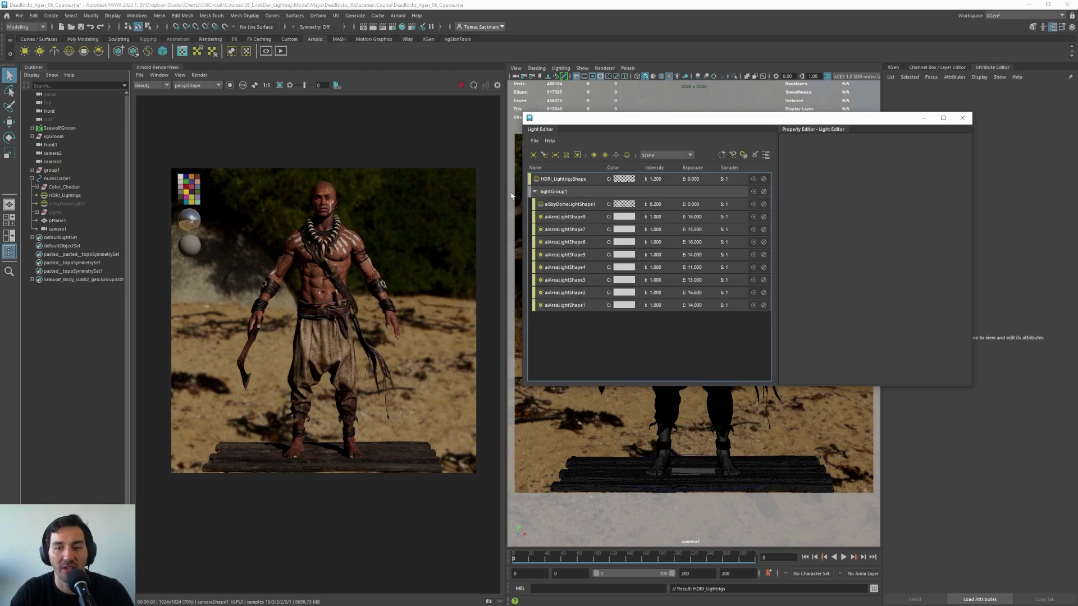
{"action": "left_click", "coordinate": [534, 192]}
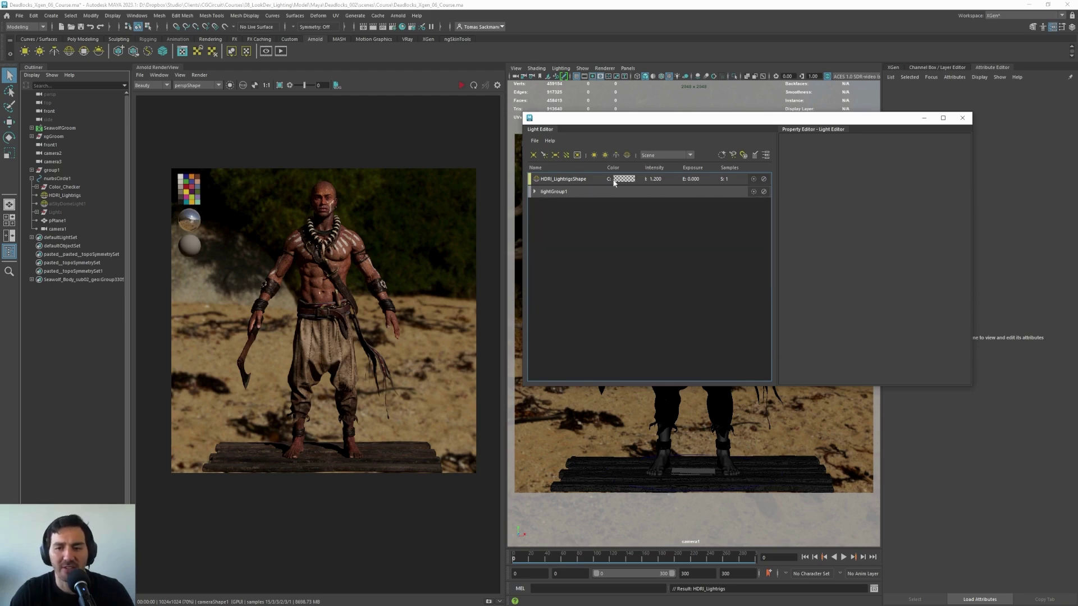
{"action": "left_click", "coordinate": [564, 179]}
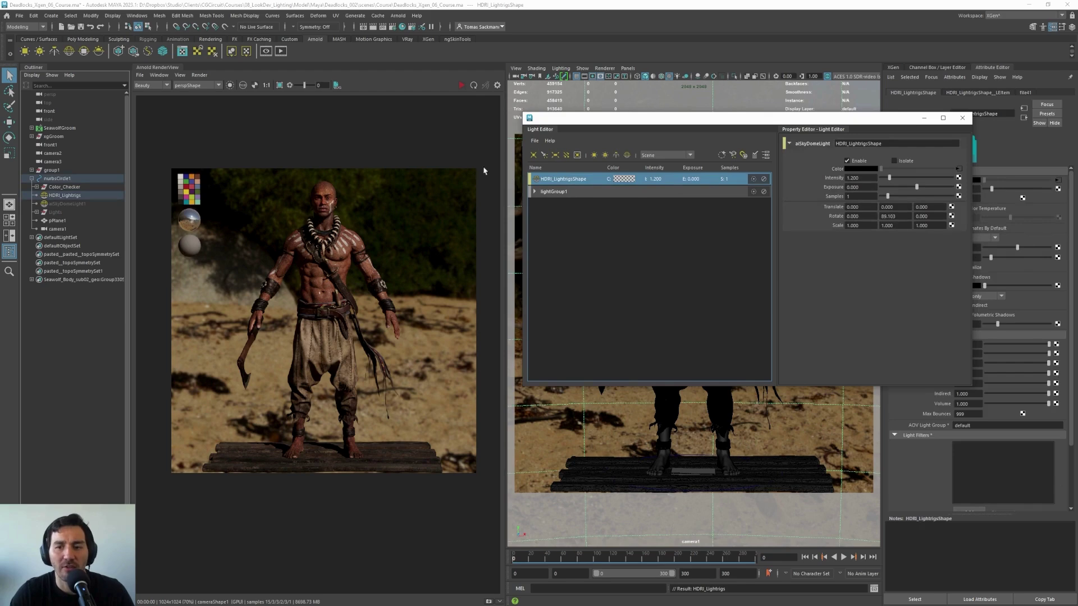
{"action": "left_click", "coordinate": [924, 118]}
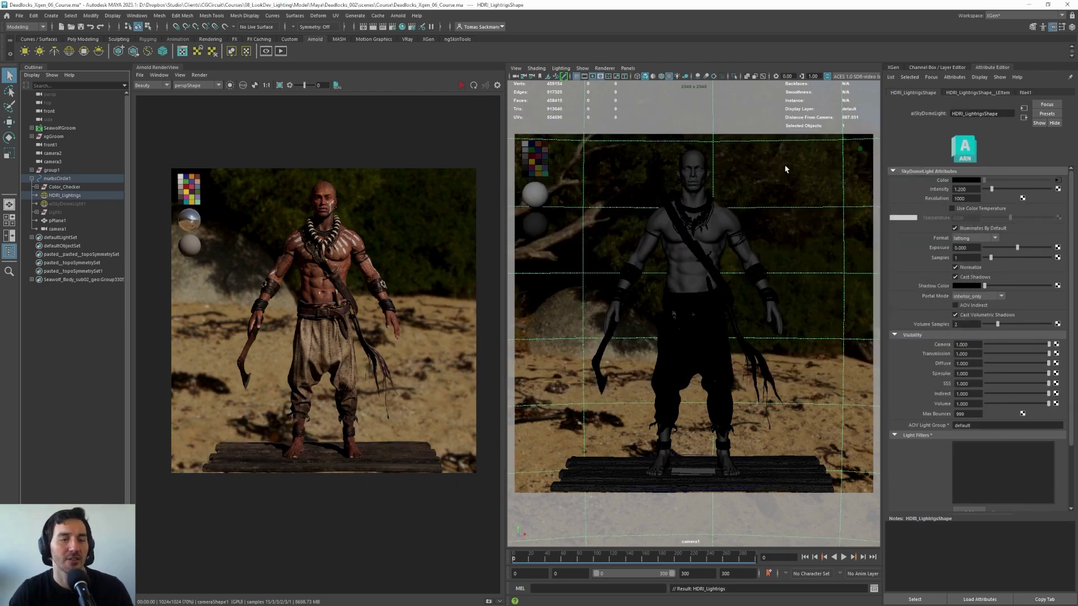
Open the Node Editor with the HDRI_Lightrigs light selected
{"action": "left_click", "coordinate": [135, 16]}
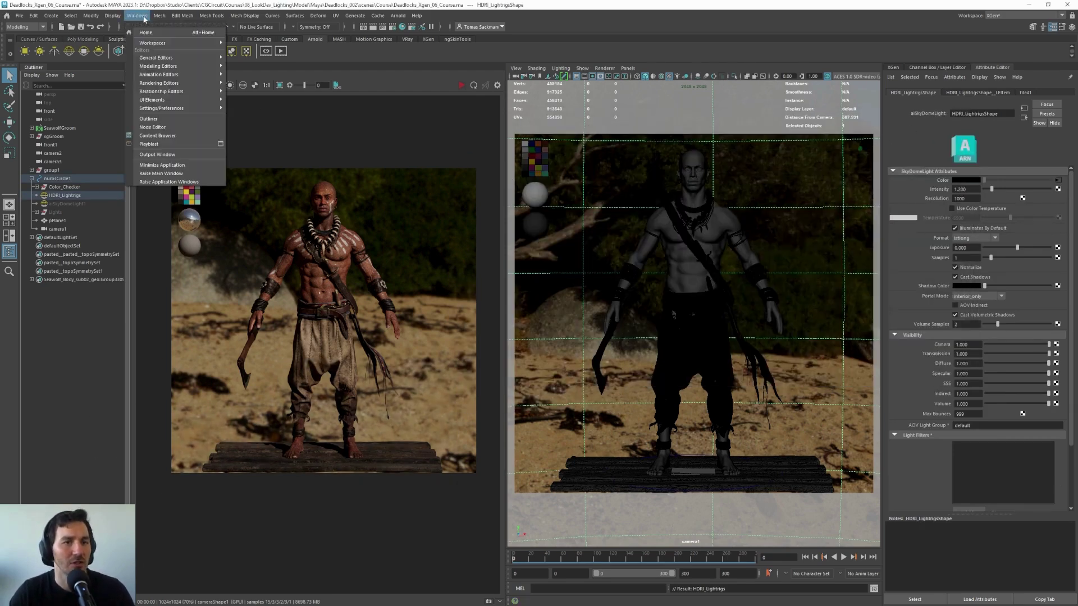
{"action": "mouse_move", "coordinate": [106, 19]}
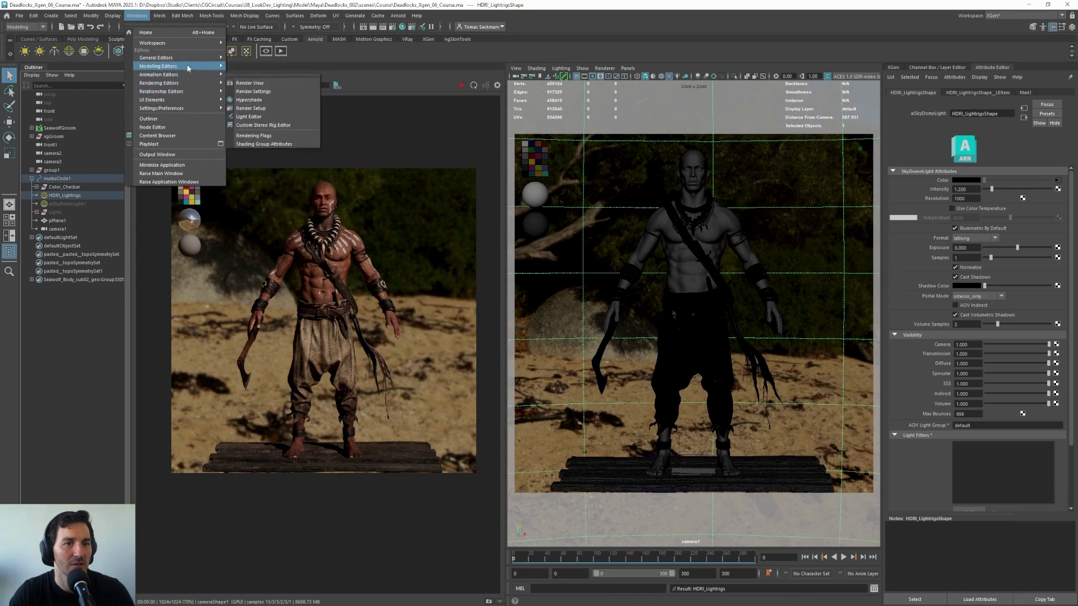
{"action": "left_click", "coordinate": [166, 148]}
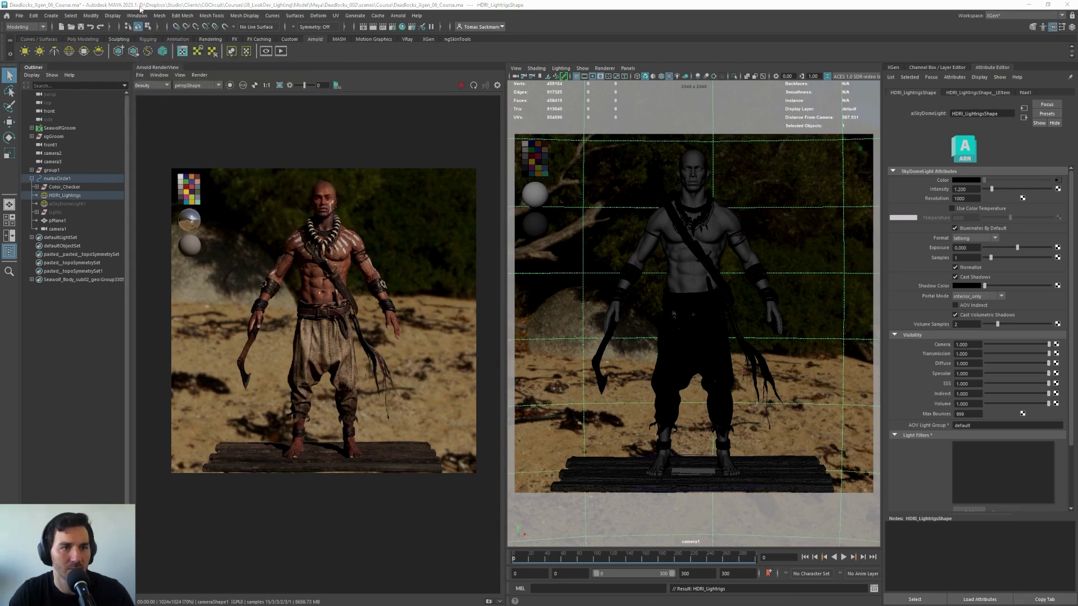
{"action": "left_click", "coordinate": [137, 15]}
{"action": "left_click", "coordinate": [167, 128]}
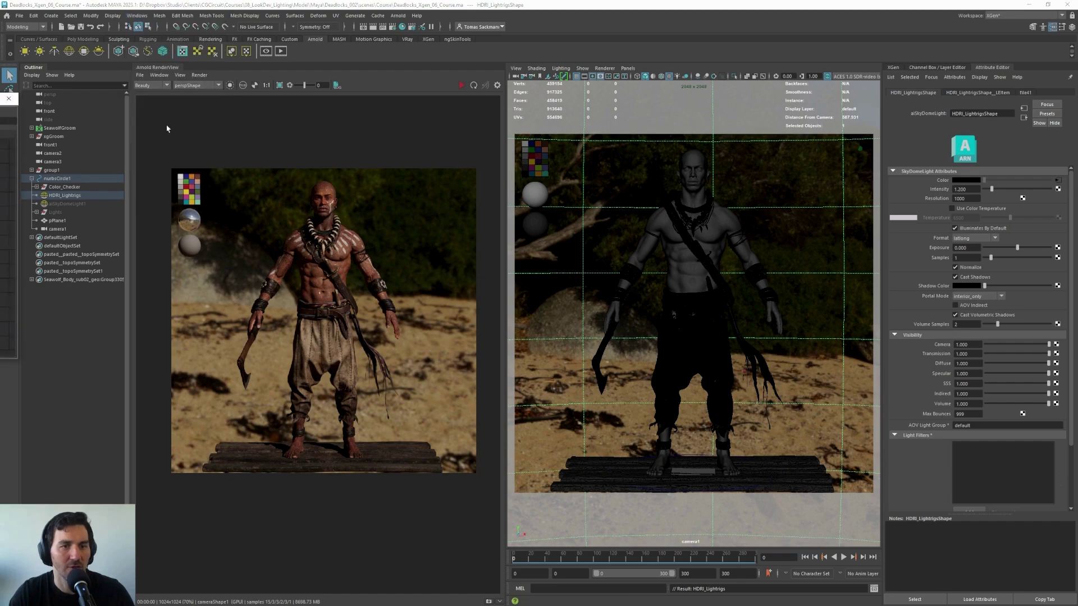
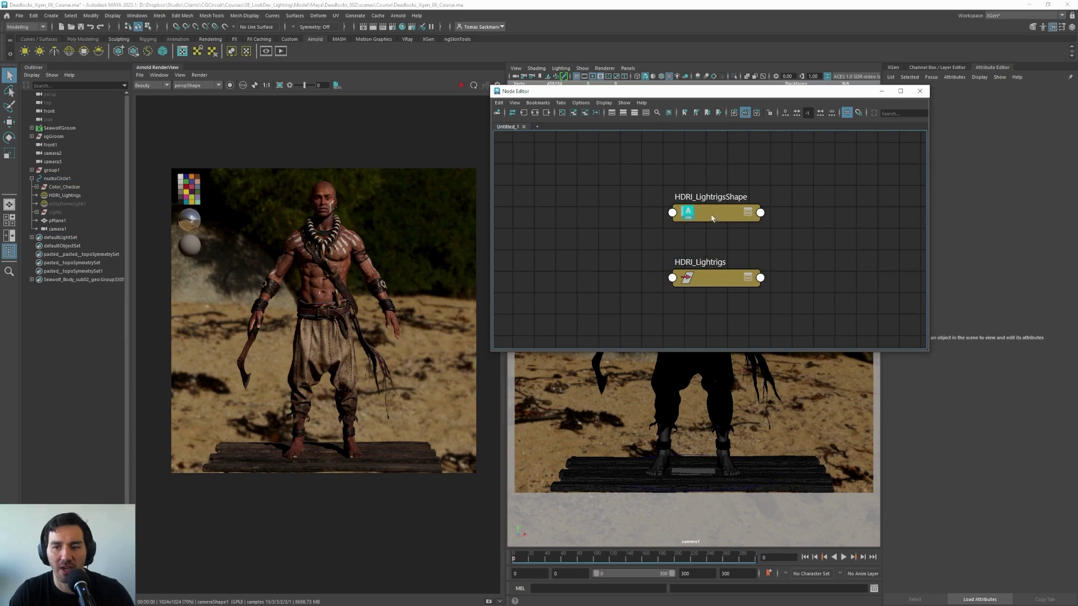
Select the HDRI_LightrigsShape and HDRI_Lightrigs nodes in the Node Editor and graph their input connections
{"action": "left_click_drag", "start_coordinate": [716, 282], "coordinate": [704, 257]}
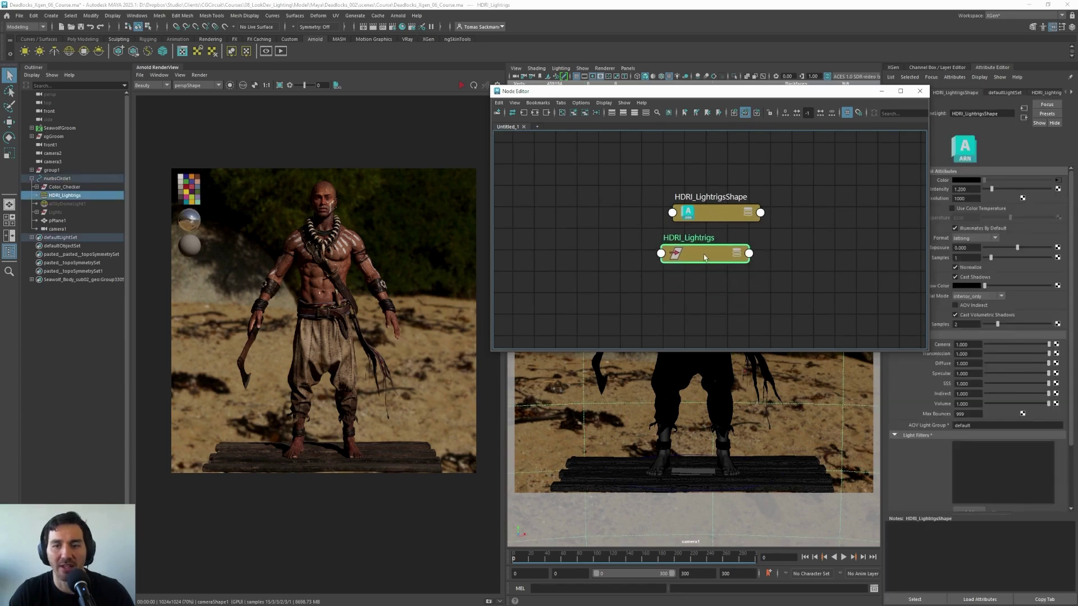
{"action": "left_click_drag", "start_coordinate": [719, 186], "coordinate": [661, 245]}
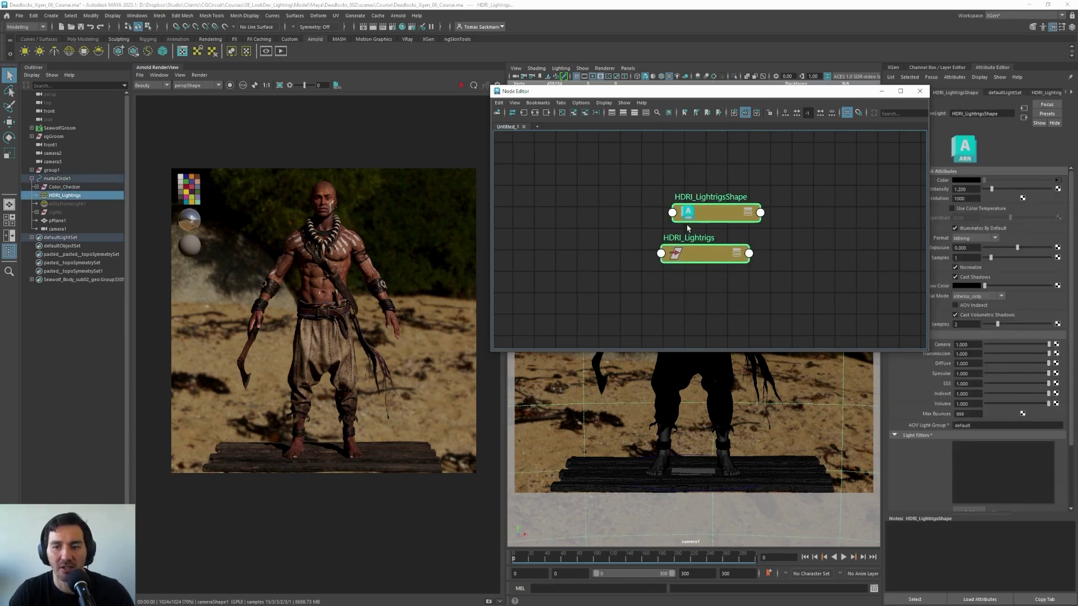
{"action": "left_click", "coordinate": [523, 113]}
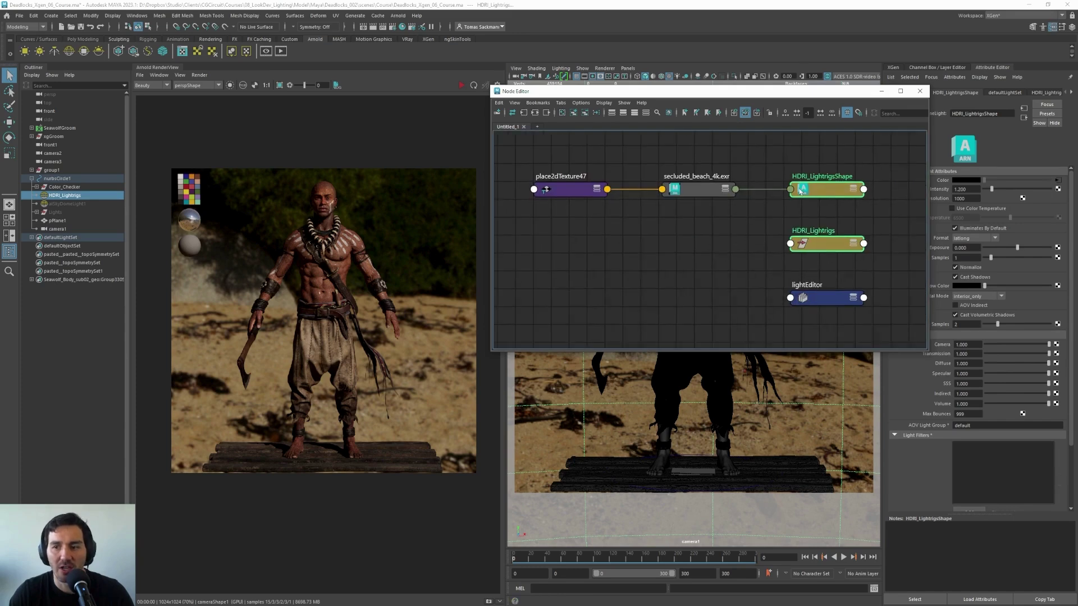
Examine the chain from place2dTexture47 through the secluded_beach_4k.exr file node to HDRI_LightrigsShape, including the file node's attributes
{"action": "left_click_drag", "start_coordinate": [835, 163], "coordinate": [602, 200]}
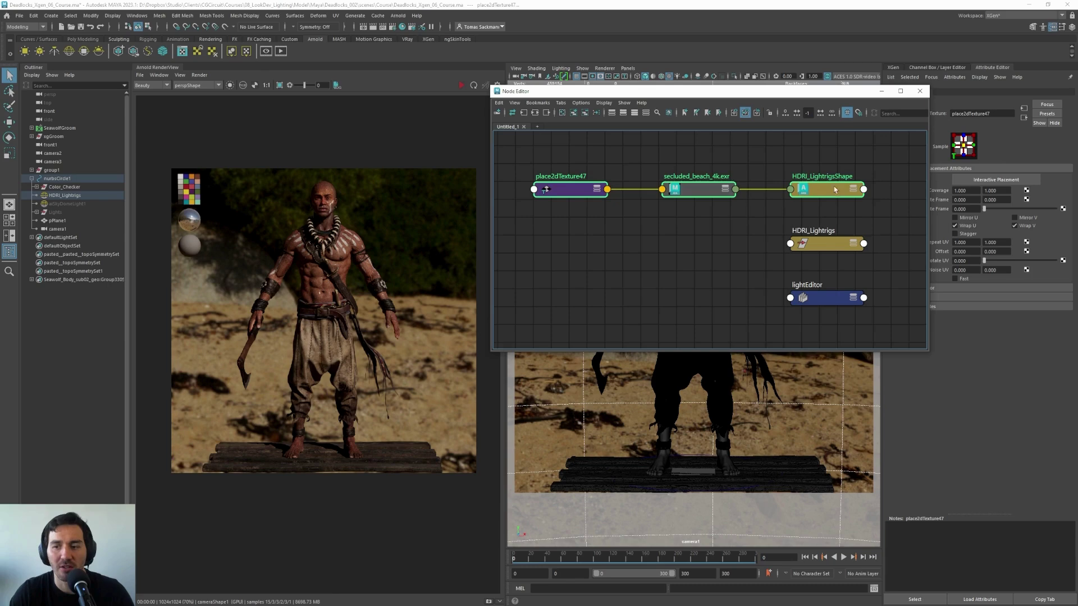
{"action": "left_click_drag", "start_coordinate": [834, 189], "coordinate": [861, 174]}
{"action": "left_click", "coordinate": [808, 158]}
{"action": "left_click", "coordinate": [664, 160]}
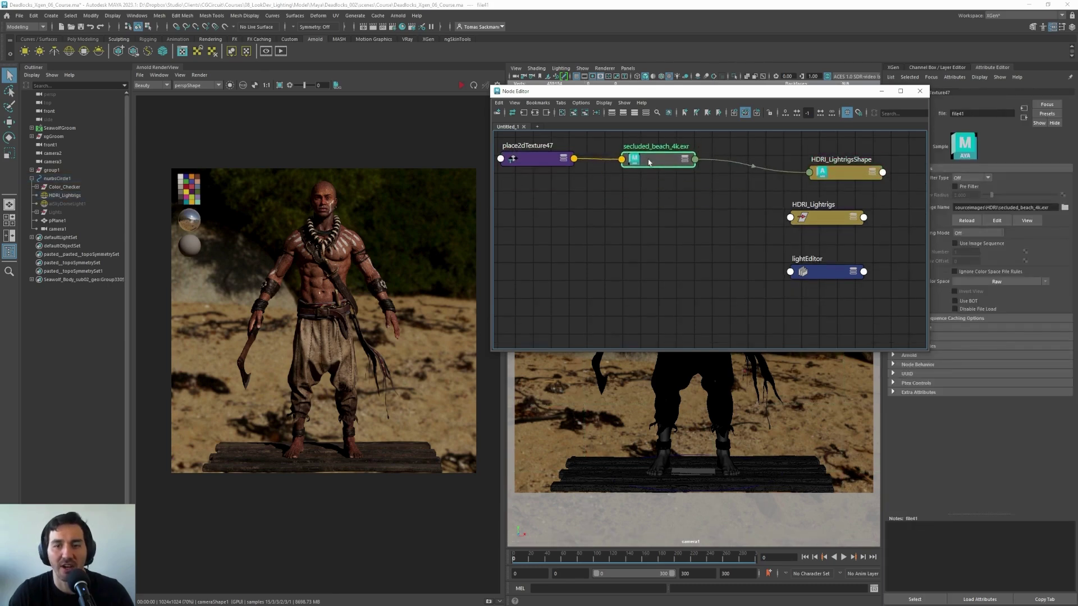
{"action": "scroll", "coordinate": [695, 206], "scroll_direction": "down", "scroll_amount": 2}
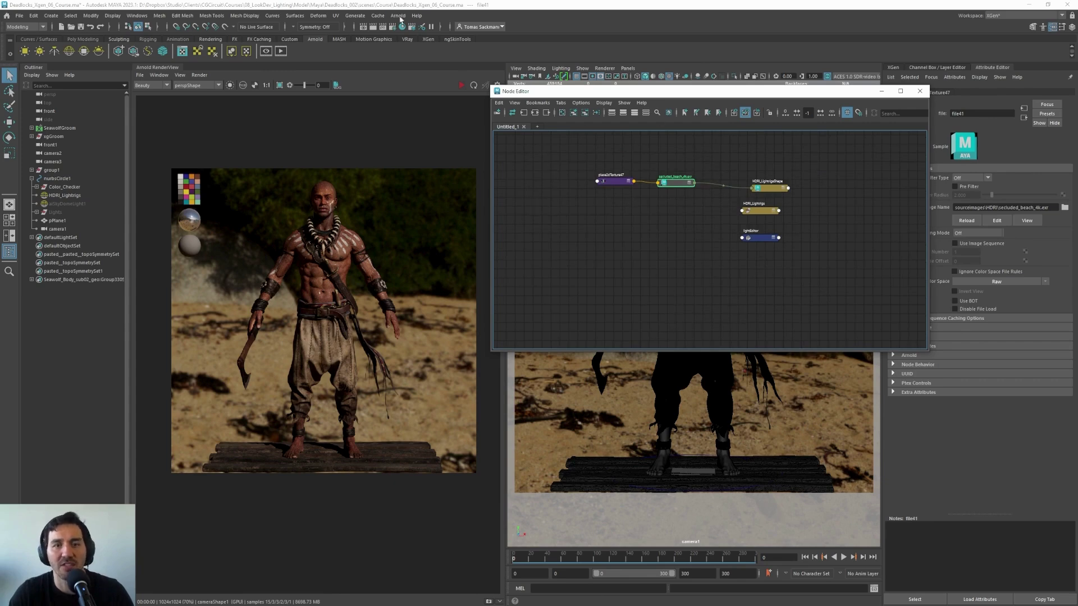
{"action": "middle_click_drag", "start_coordinate": [818, 200], "coordinate": [723, 219], "text": "alt"}
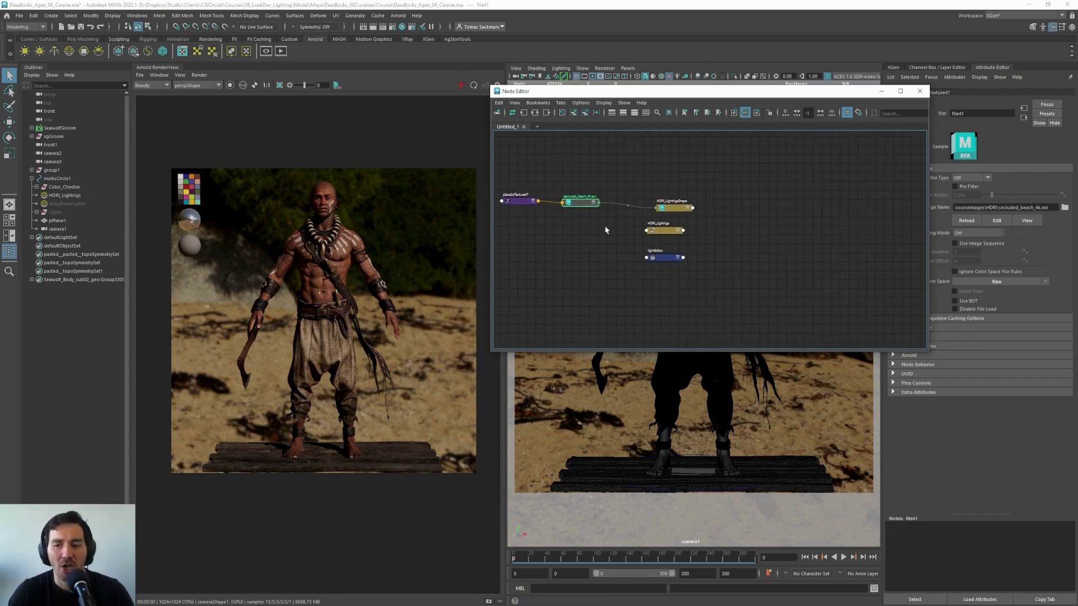
{"action": "middle_click_drag", "start_coordinate": [605, 230], "coordinate": [656, 253], "text": "alt"}
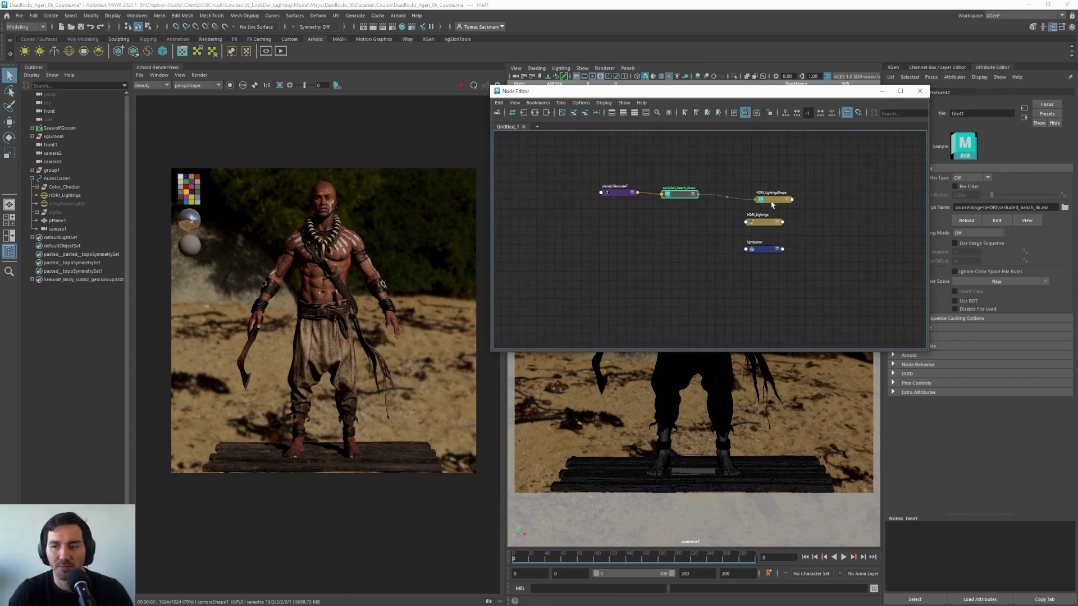
{"action": "left_click_drag", "start_coordinate": [772, 205], "coordinate": [782, 194]}
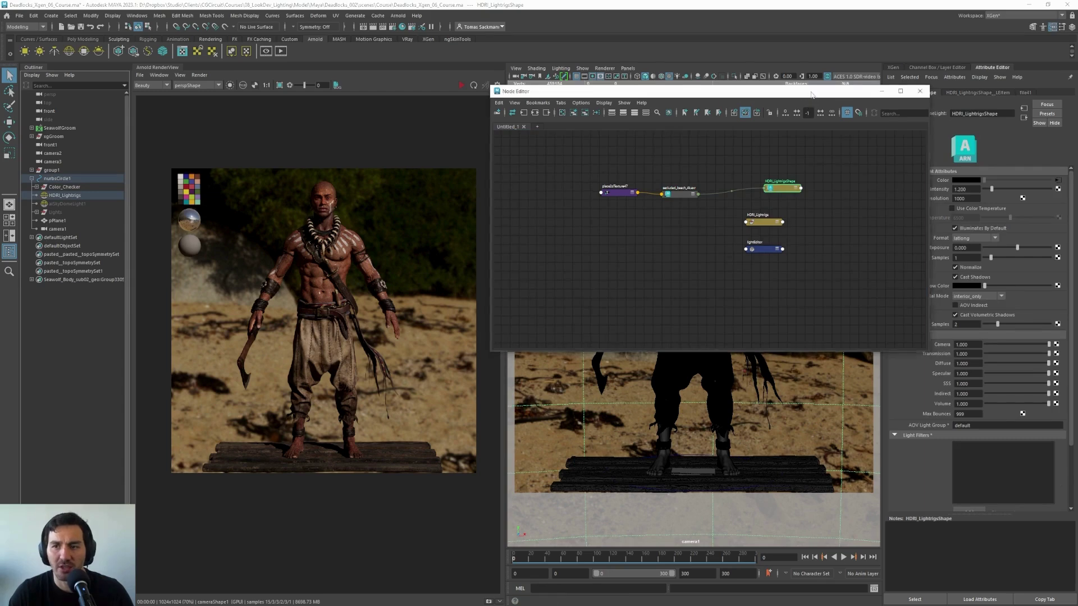
{"action": "left_click_drag", "start_coordinate": [811, 94], "coordinate": [768, 96]}
{"action": "left_click_drag", "start_coordinate": [740, 198], "coordinate": [736, 206]}
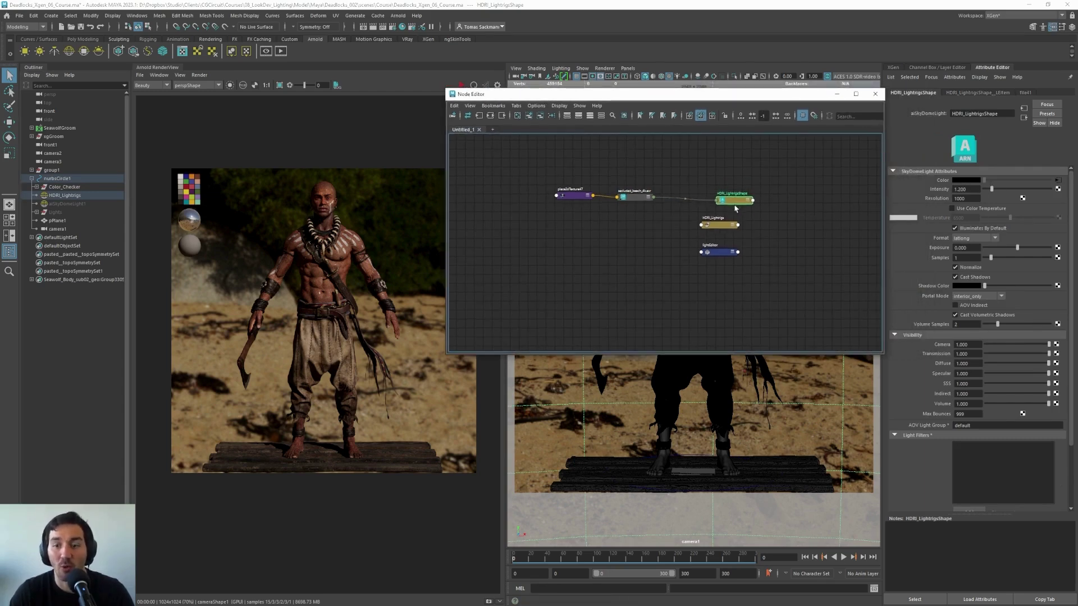
{"action": "left_click", "coordinate": [633, 200]}
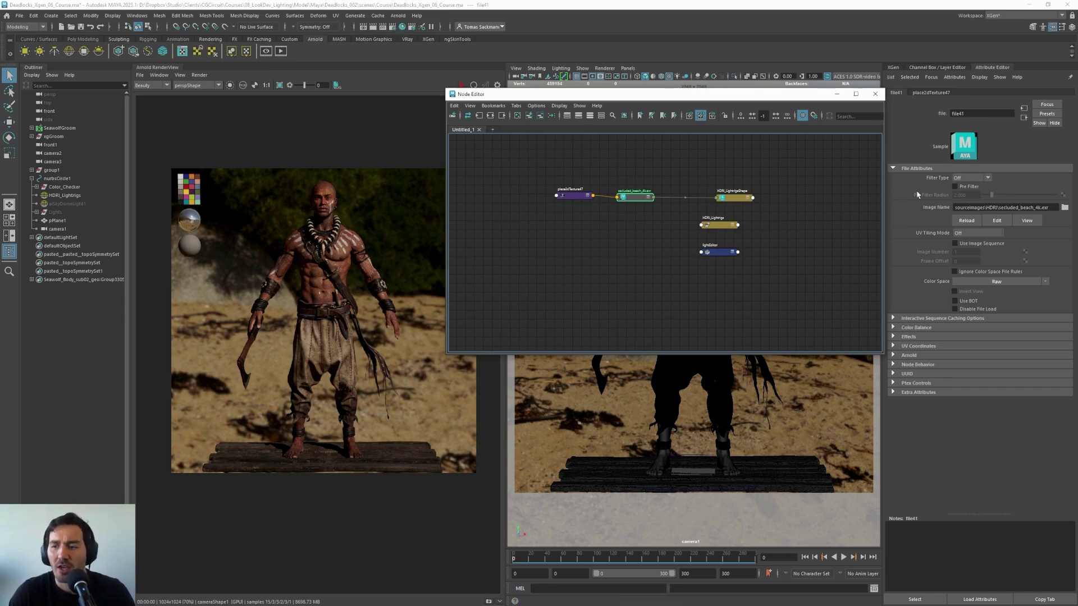
Create an aiSwitch node, place it beneath the secluded_beach_4k.exr node and move its shading group below
{"action": "scroll", "coordinate": [667, 191], "scroll_direction": "up", "scroll_amount": 3}
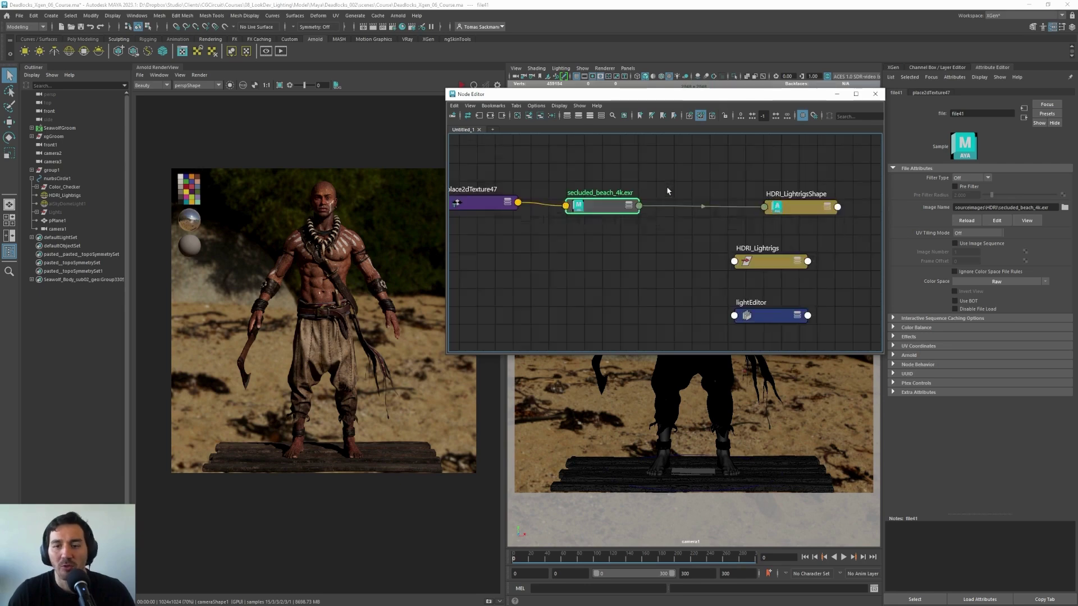
{"action": "left_click", "coordinate": [684, 247]}
{"action": "type", "text": "aisw"}
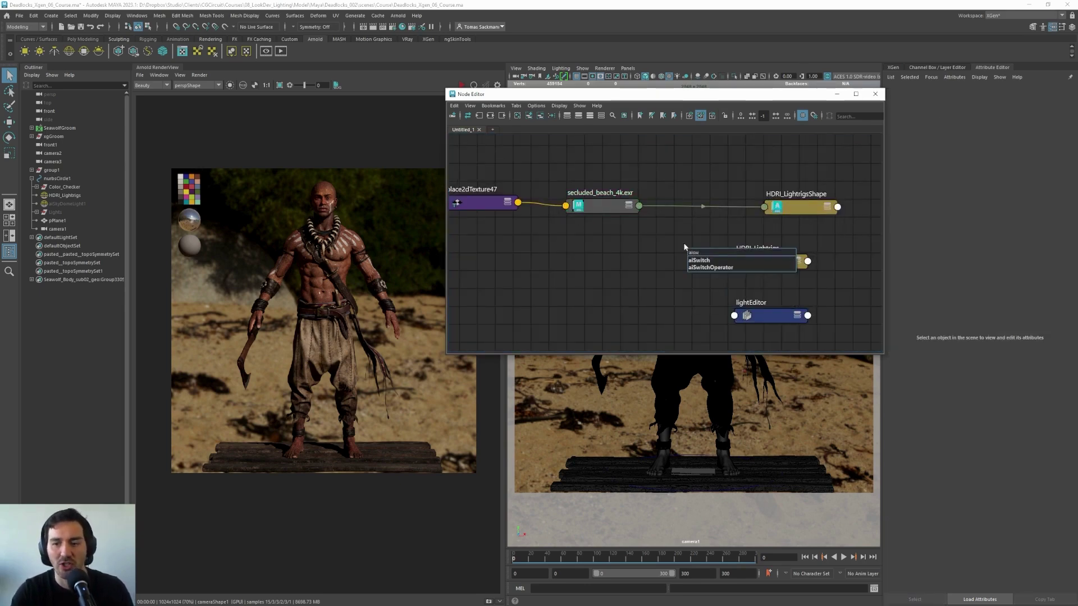
{"action": "key", "text": "Return"}
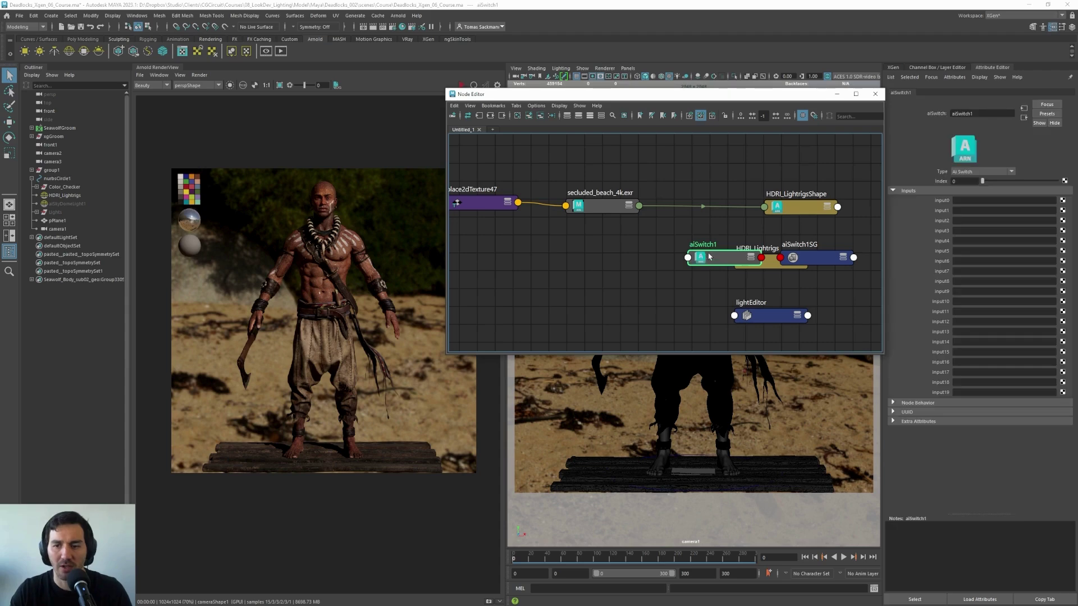
{"action": "left_click_drag", "start_coordinate": [693, 257], "coordinate": [677, 176]}
{"action": "left_click_drag", "start_coordinate": [803, 224], "coordinate": [655, 308]}
{"action": "left_click_drag", "start_coordinate": [696, 170], "coordinate": [613, 233]}
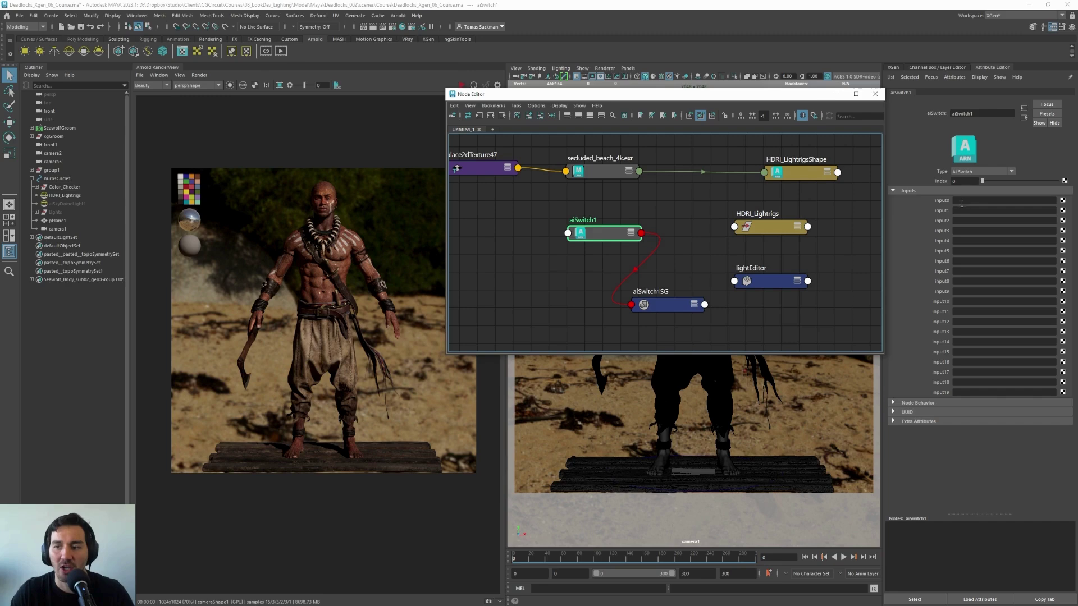
Connect the secluded_beach_4k.exr file node to input0 of aiSwitch1
{"action": "left_click", "coordinate": [640, 173]}
{"action": "left_click", "coordinate": [614, 178]}
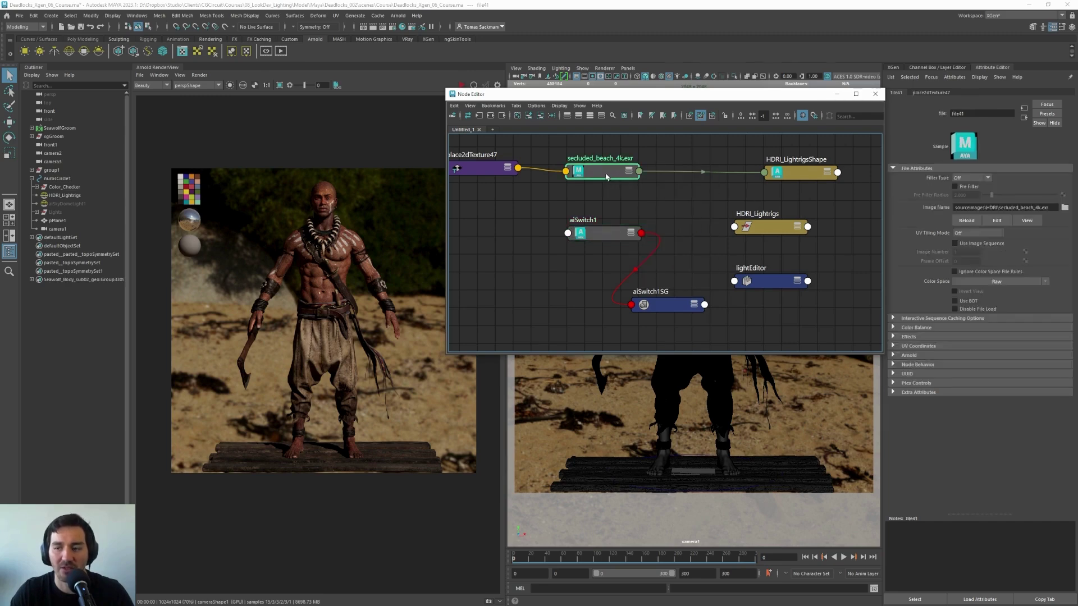
{"action": "middle_click", "coordinate": [613, 172]}
{"action": "left_click", "coordinate": [591, 235]}
{"action": "middle_click_drag", "start_coordinate": [605, 173], "coordinate": [937, 203]}
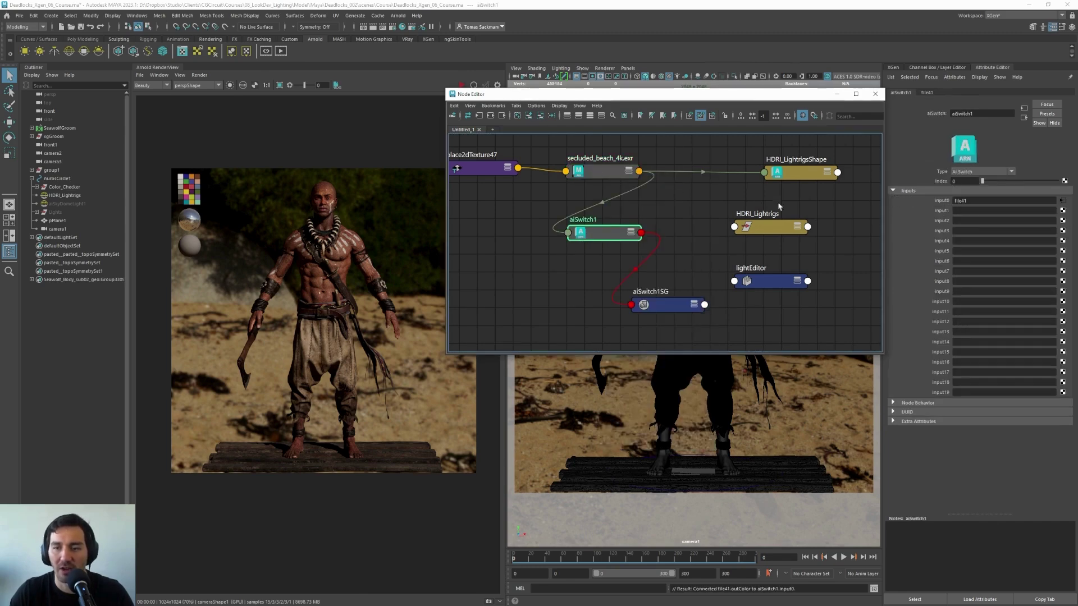
Connect aiSwitch1 to the color of HDRI_LightrigsShape and place the switch between the file node and the light
{"action": "left_click_drag", "start_coordinate": [597, 242], "coordinate": [645, 218]}
{"action": "left_click", "coordinate": [790, 171]}
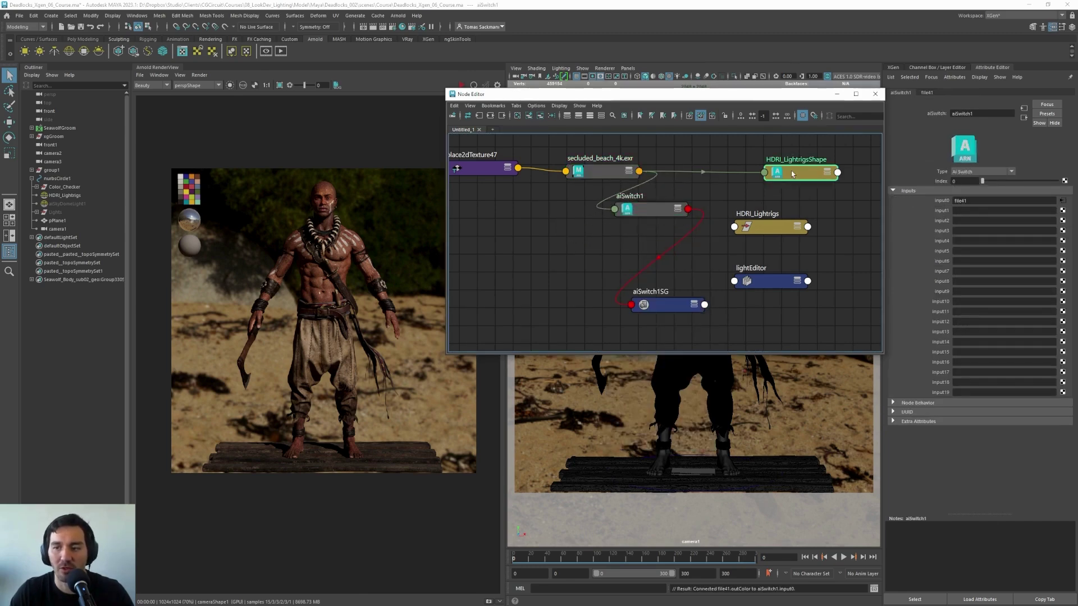
{"action": "middle_click_drag", "start_coordinate": [652, 212], "coordinate": [935, 182]}
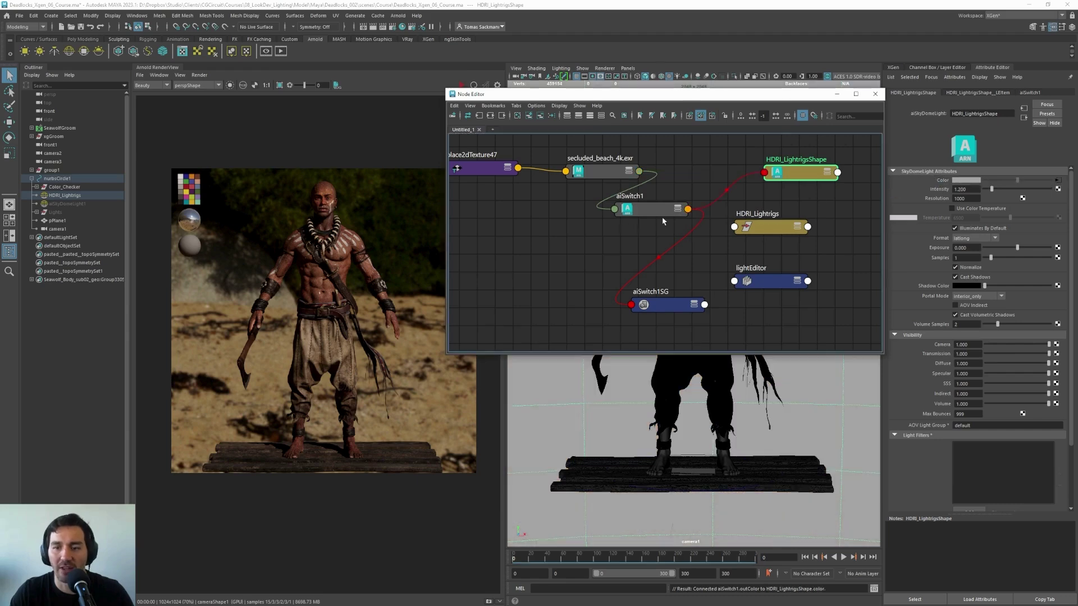
{"action": "left_click_drag", "start_coordinate": [650, 219], "coordinate": [700, 183]}
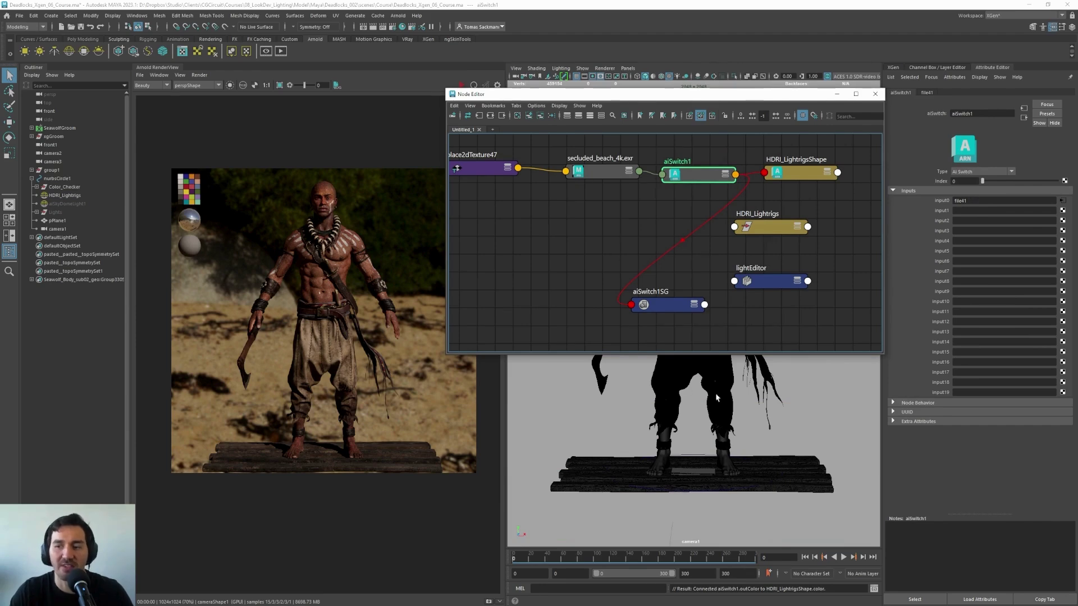
Test aiSwitch1 with its index set to 1, and return the index to 0
{"action": "left_click", "coordinate": [961, 181]}
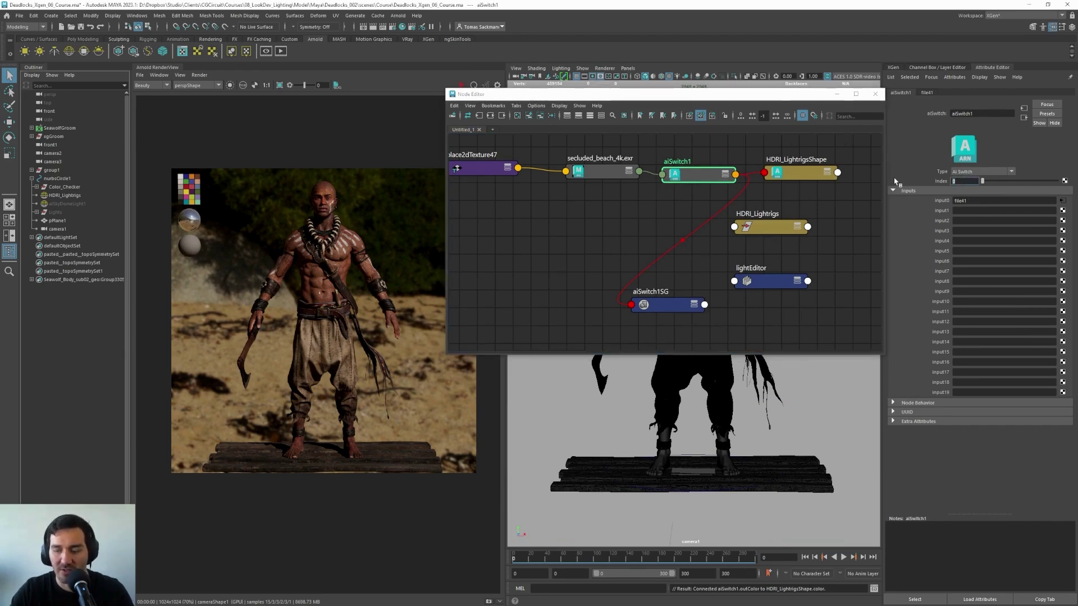
{"action": "type", "text": "1"}
{"action": "key", "text": "Return"}
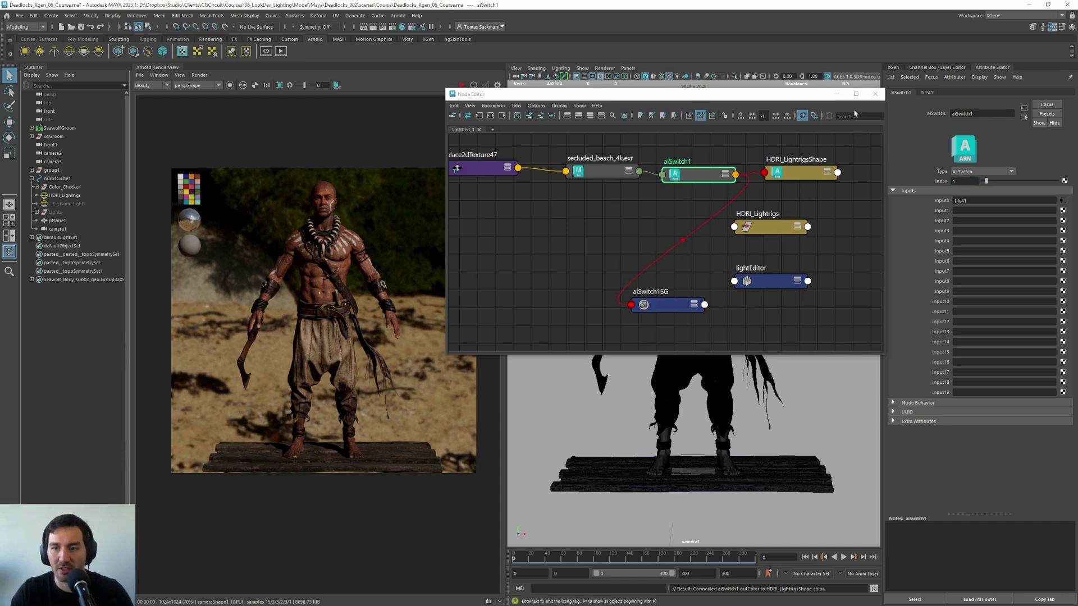
{"action": "left_click_drag", "start_coordinate": [814, 94], "coordinate": [506, 89]}
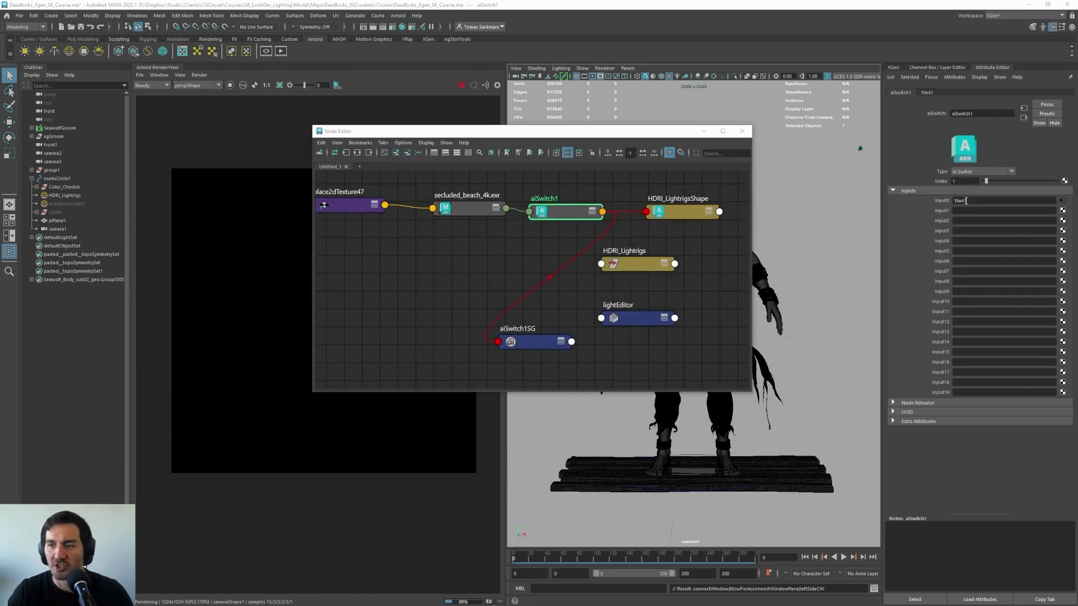
{"action": "left_click_drag", "start_coordinate": [960, 182], "coordinate": [909, 178]}
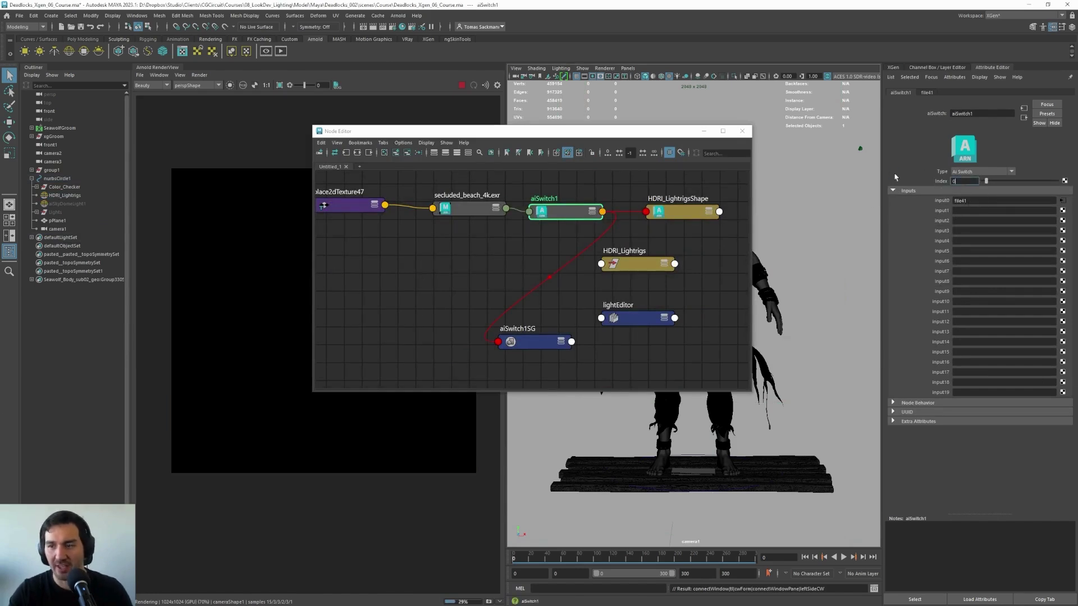
{"action": "key", "text": "Return"}
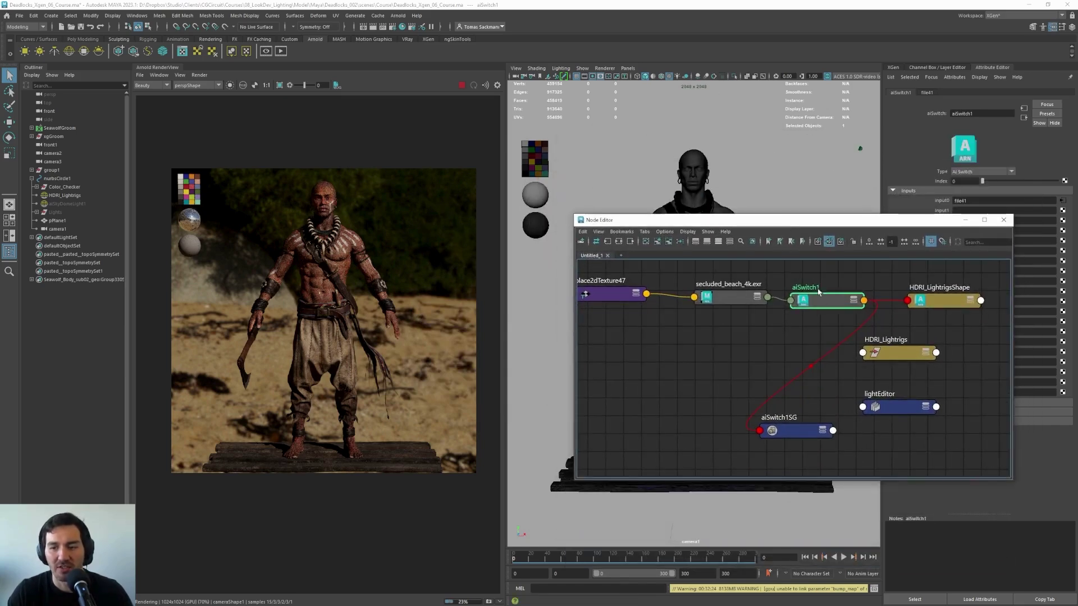
Regraph the input connections of HDRI_LightrigsShape to tidy the network around aiSwitch1
{"action": "mouse_move", "coordinate": [736, 296]}
{"action": "left_mouse_down"}
{"action": "mouse_move", "coordinate": [696, 295]}
{"action": "mouse_move", "coordinate": [714, 295]}
{"action": "left_mouse_up"}
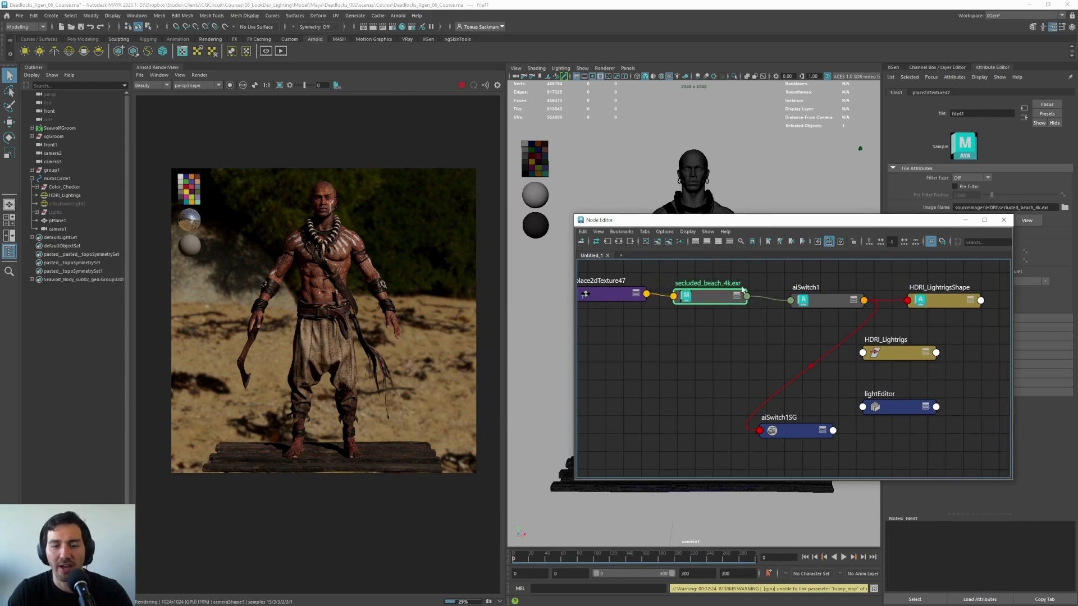
{"action": "left_click", "coordinate": [817, 299]}
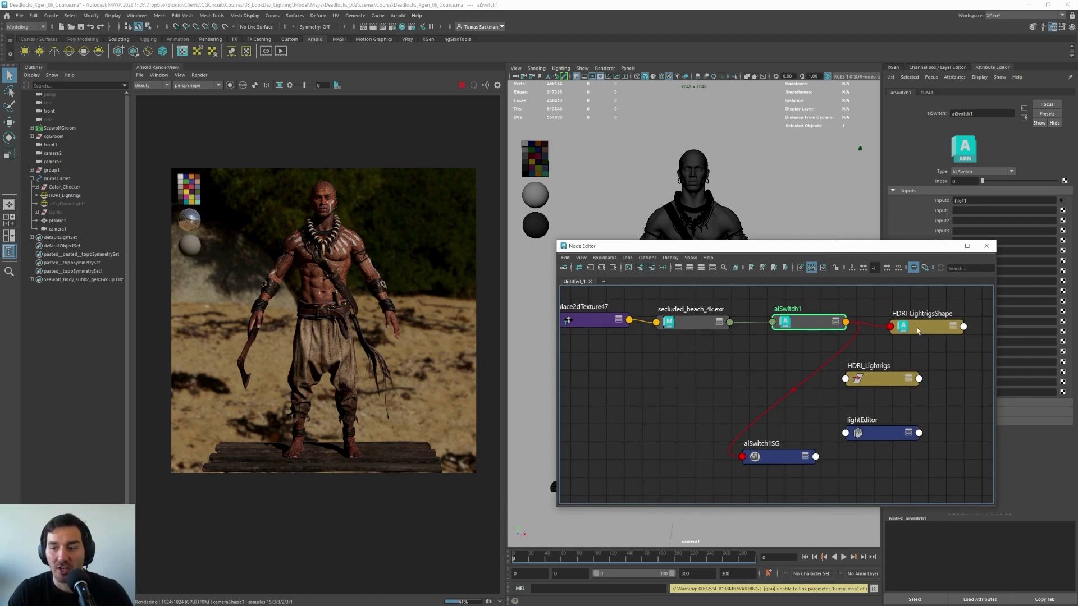
{"action": "left_click", "coordinate": [918, 331]}
{"action": "left_click", "coordinate": [601, 267]}
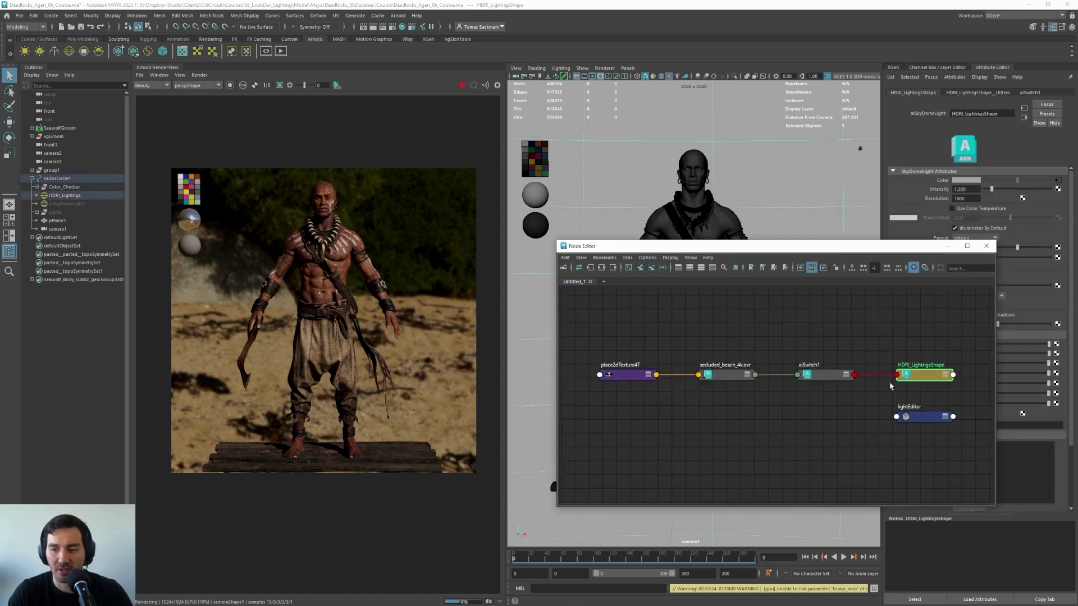
{"action": "left_click_drag", "start_coordinate": [886, 253], "coordinate": [829, 158]}
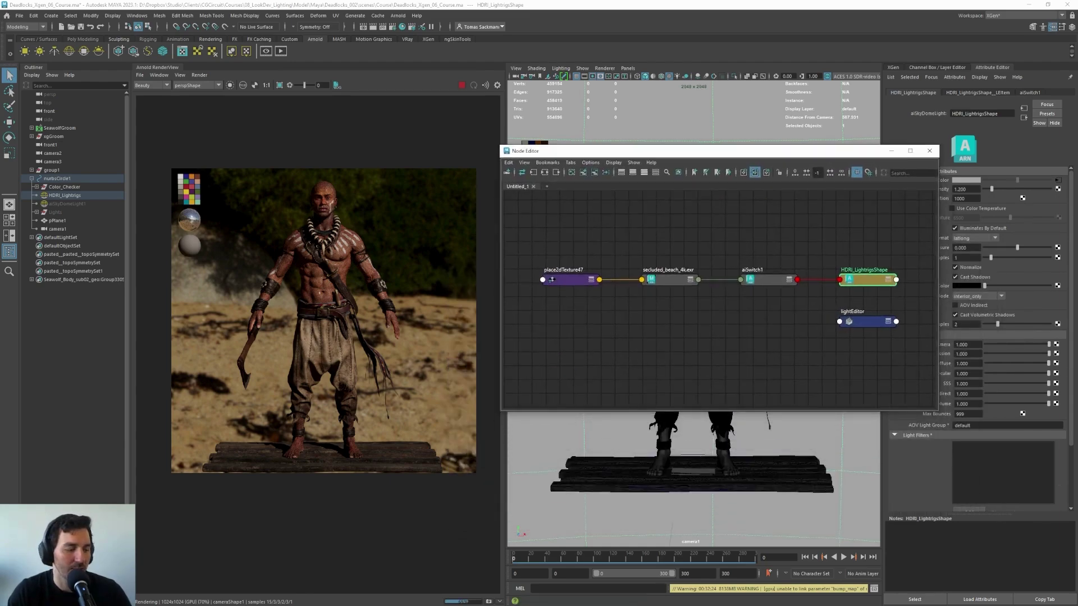
Switch to File Explorer, maximize the project's sourceimages window and open the HDRI folder
{"action": "key", "text": "alt+Tab"}
{"action": "left_click_drag", "start_coordinate": [479, 4], "coordinate": [1077, 105]}
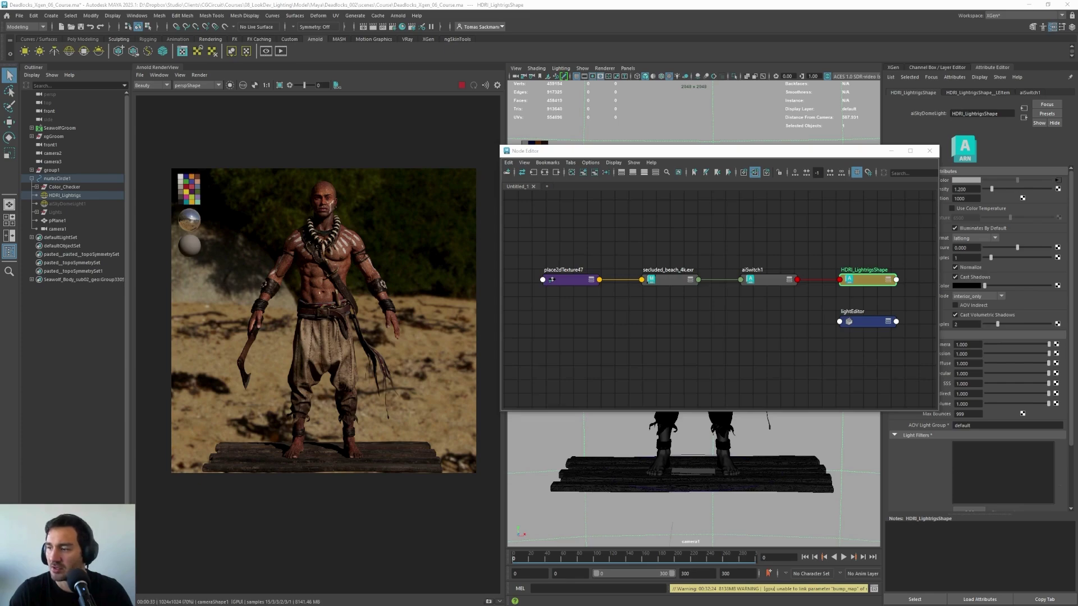
{"action": "left_click_drag", "start_coordinate": [1077, 281], "coordinate": [713, 170]}
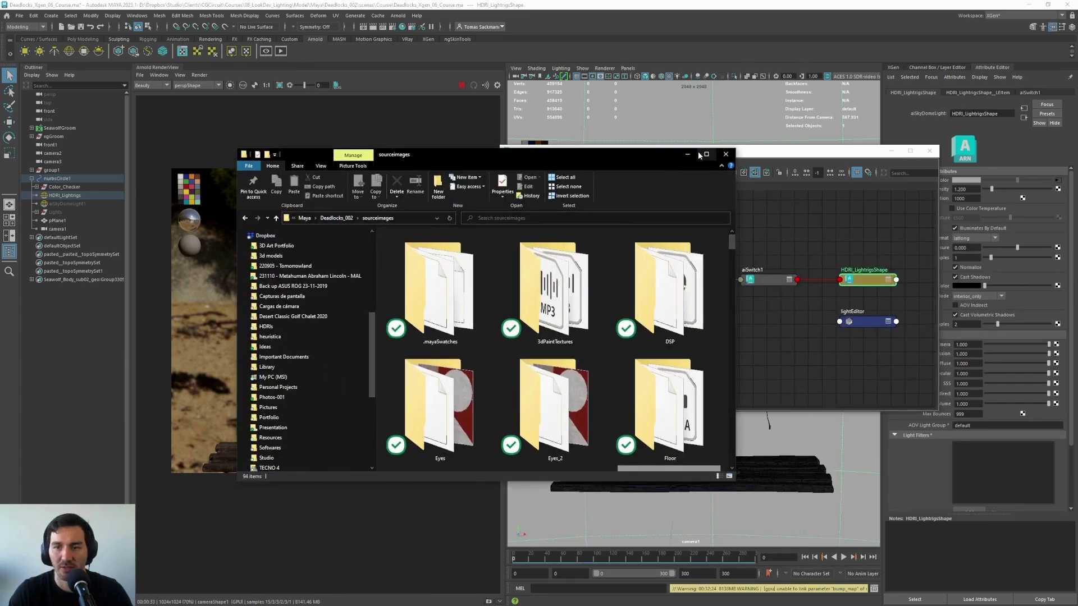
{"action": "left_click", "coordinate": [706, 155]}
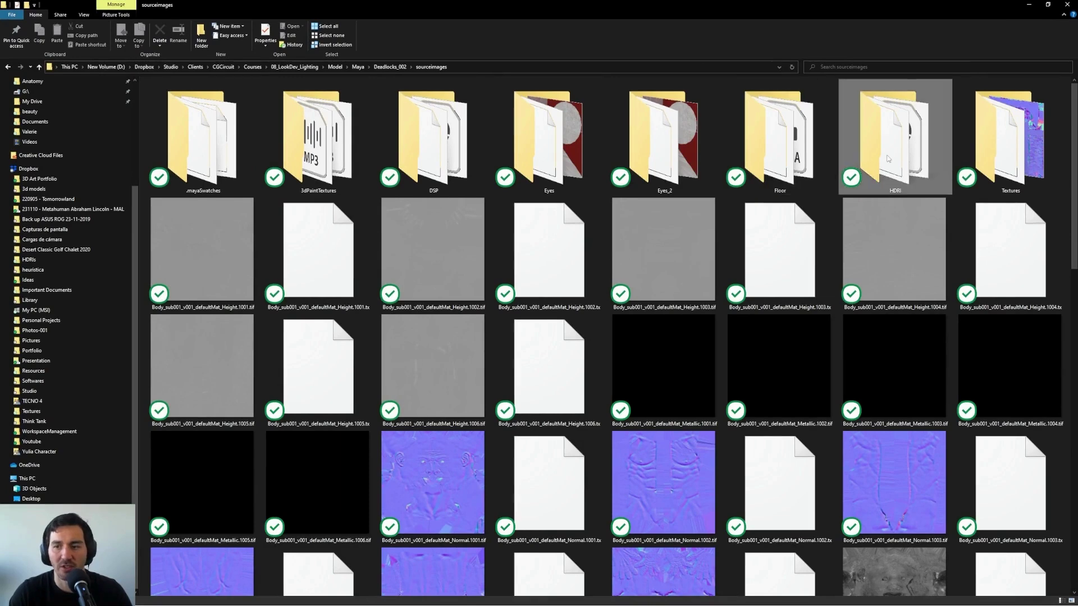
{"action": "double_click", "coordinate": [867, 158]}
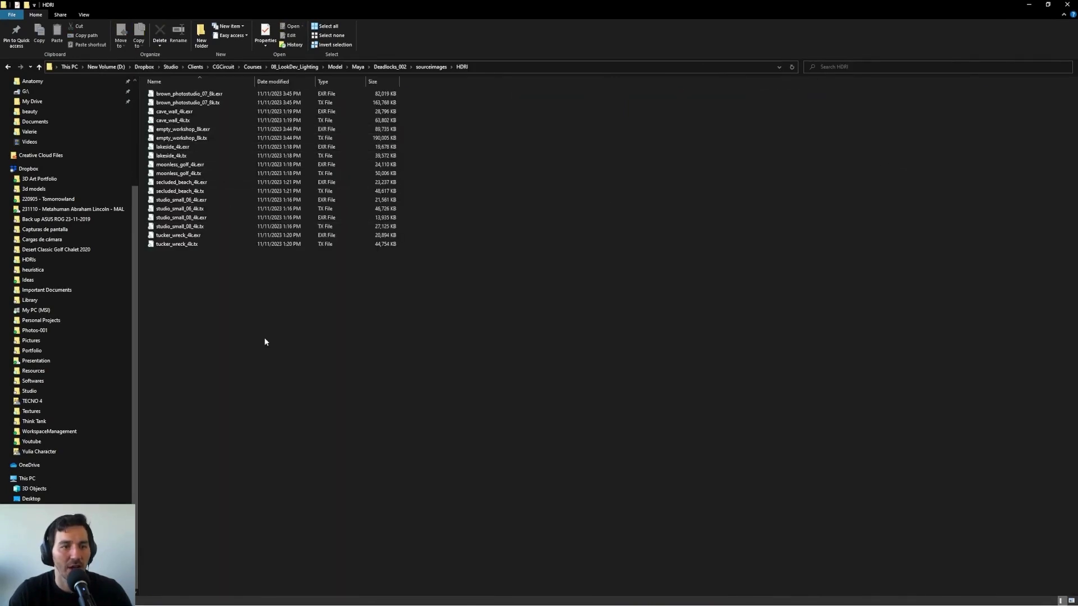
Display the HDRI folder's files as large icons and sort them by type
{"action": "right_click", "coordinate": [156, 298]}
{"action": "mouse_move", "coordinate": [186, 304]}
{"action": "left_click", "coordinate": [269, 305]}
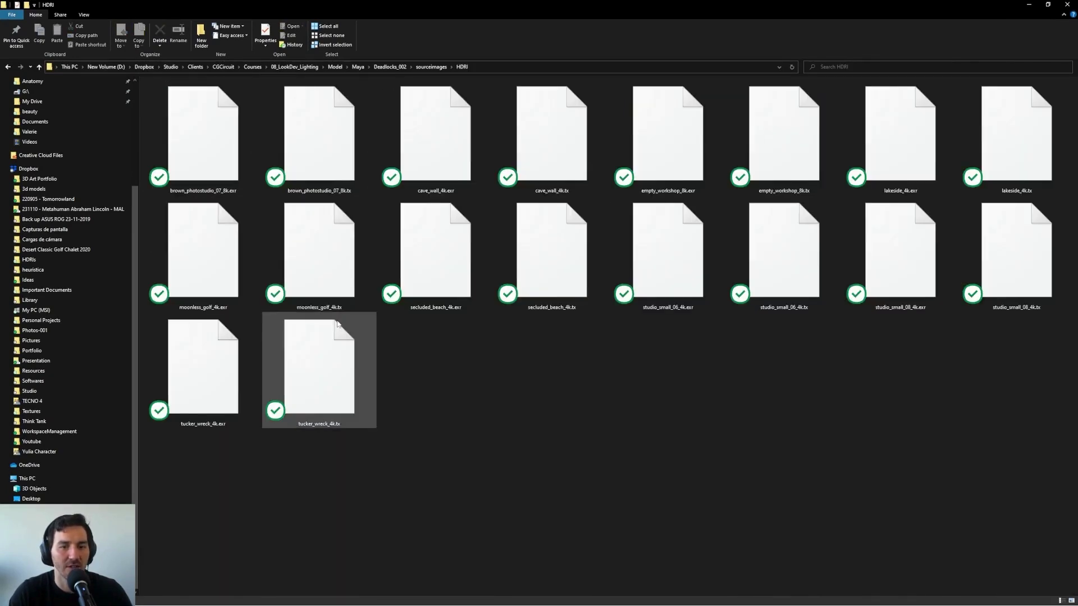
{"action": "right_click", "coordinate": [460, 367]}
{"action": "mouse_move", "coordinate": [426, 383]}
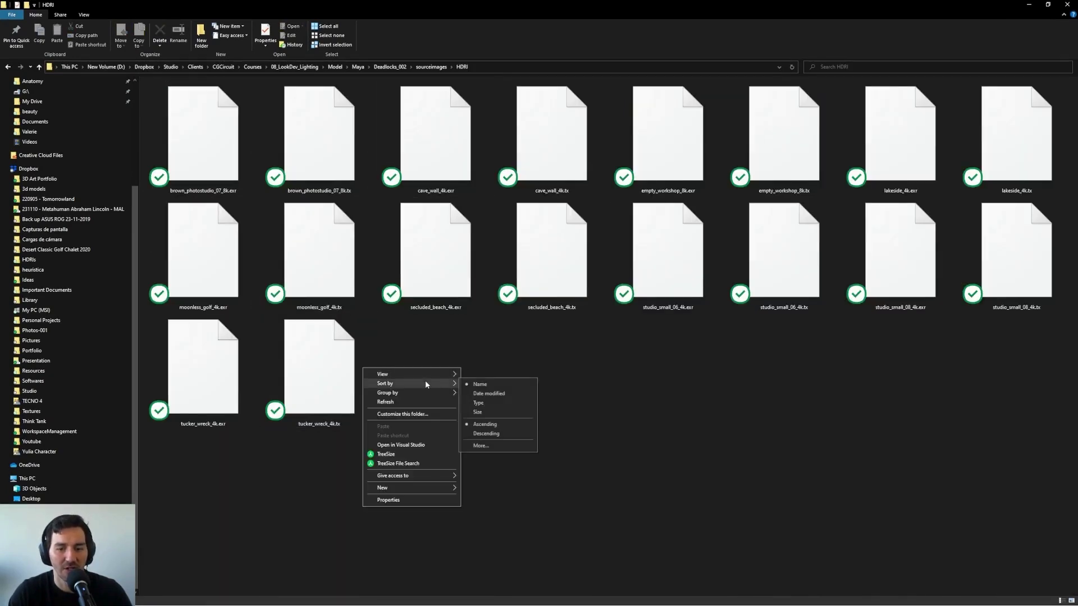
{"action": "left_click", "coordinate": [494, 412]}
{"action": "right_click", "coordinate": [493, 376]}
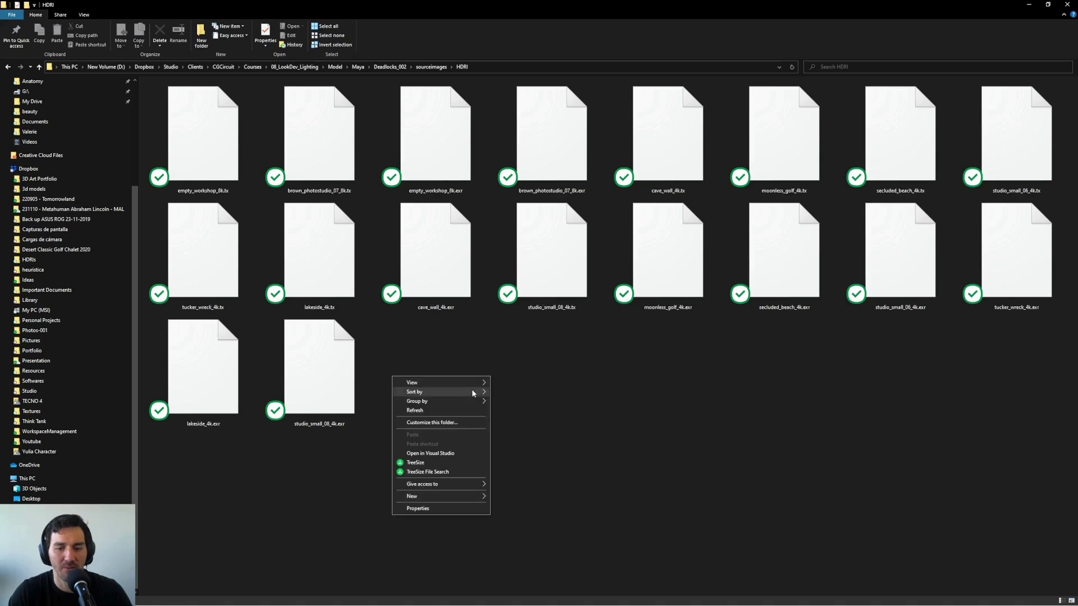
{"action": "mouse_move", "coordinate": [491, 390]}
{"action": "left_click", "coordinate": [505, 411]}
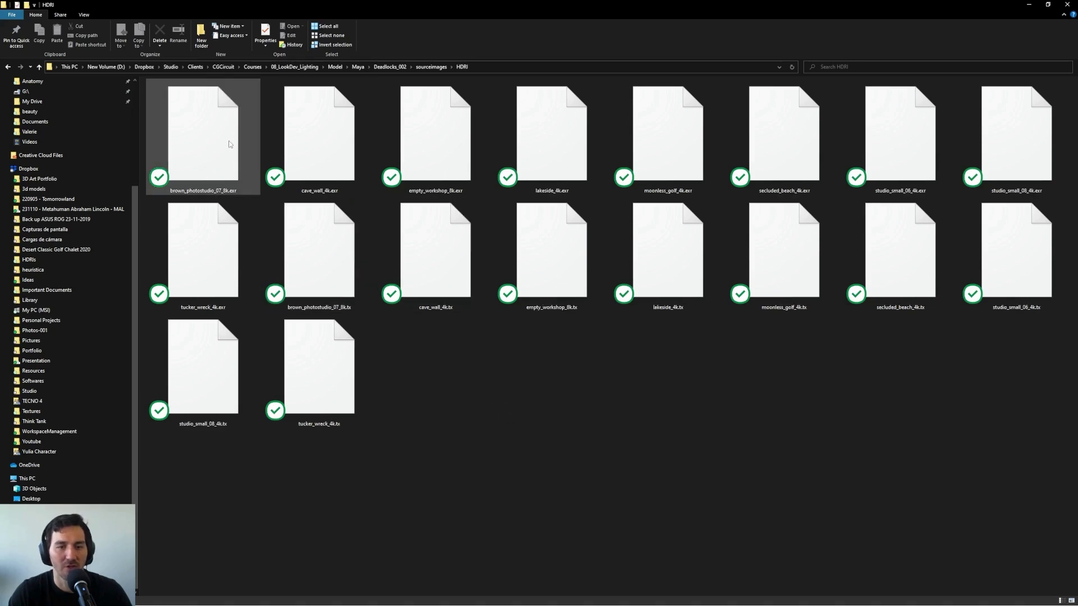
Select the EXR files cave_wall_4k, lakeside_4k, moonless_golf_4k, secluded_beach_4k, studio_small_06_4k, studio_small_08_4k and tucker_wreck_4k together
{"action": "left_click", "coordinate": [221, 145]}
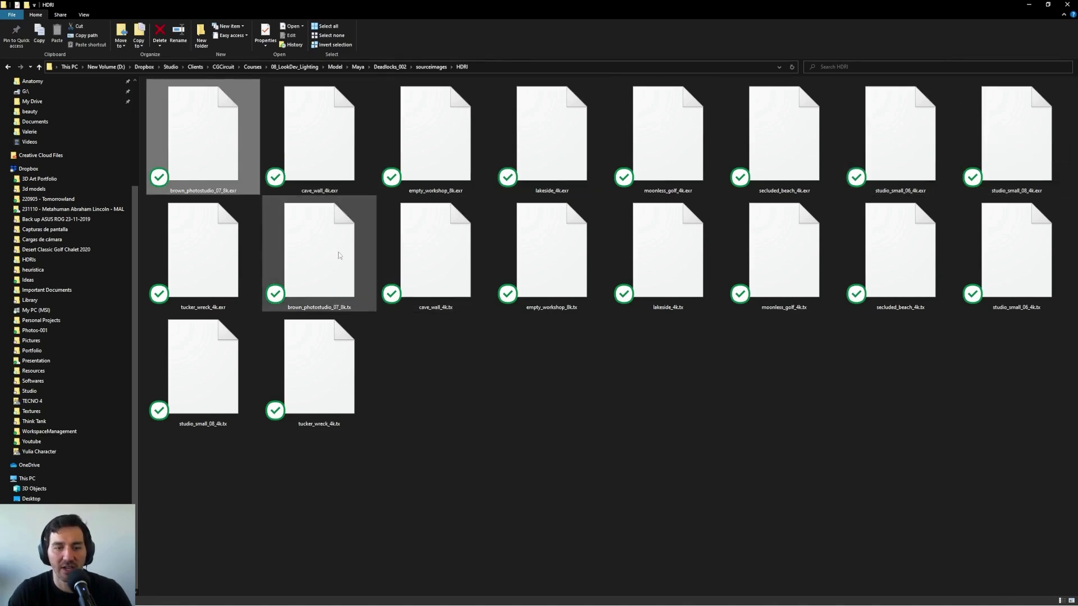
{"action": "left_click", "coordinate": [320, 147]}
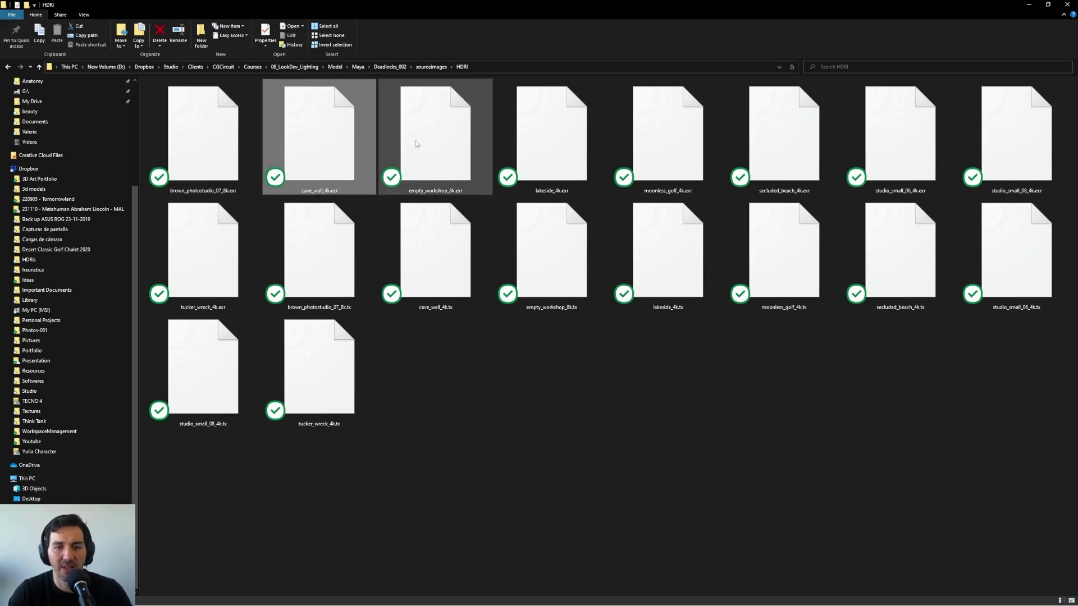
{"action": "left_click", "coordinate": [554, 146], "text": "ctrl"}
{"action": "left_click", "coordinate": [694, 165], "text": "ctrl"}
{"action": "left_click", "coordinate": [782, 163], "text": "ctrl"}
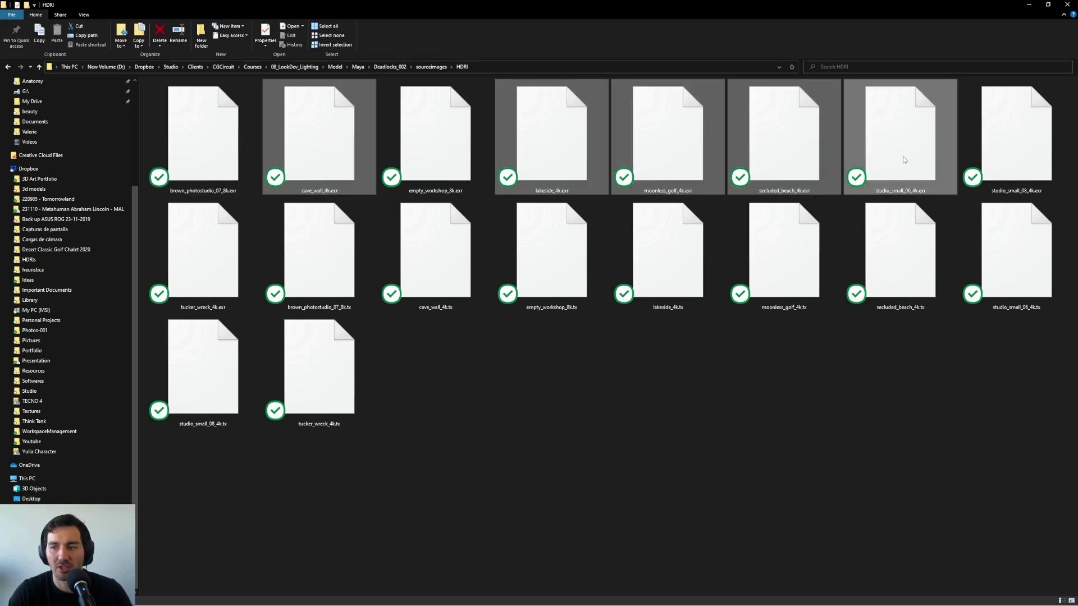
{"action": "left_click", "coordinate": [904, 161], "text": "ctrl"}
{"action": "left_click", "coordinate": [1013, 163], "text": "ctrl"}
{"action": "left_click", "coordinate": [205, 286], "text": "ctrl"}
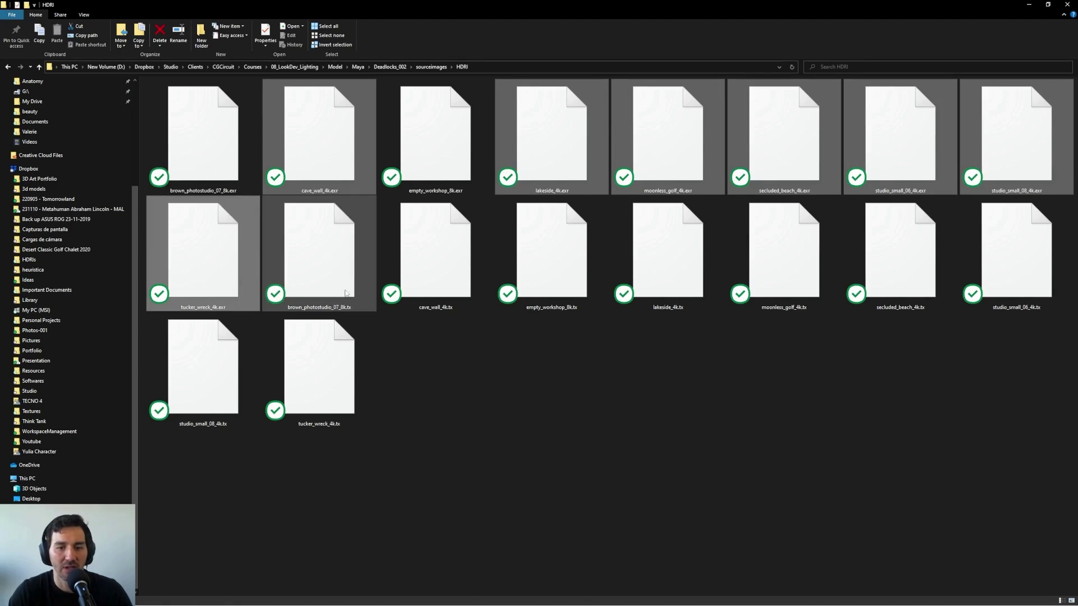
Bring the selected EXR files into Maya's Node Editor as file nodes and put the File Explorer window away
{"action": "left_click_drag", "start_coordinate": [587, 7], "coordinate": [851, 70]}
{"action": "left_click_drag", "start_coordinate": [893, 242], "coordinate": [561, 230]}
{"action": "left_click_drag", "start_coordinate": [1008, 69], "coordinate": [884, 69]}
{"action": "left_click", "coordinate": [934, 68]}
{"action": "middle_click_drag", "start_coordinate": [728, 302], "coordinate": [628, 304], "text": "alt"}
{"action": "scroll", "coordinate": [565, 261], "scroll_direction": "up", "scroll_amount": 4}
{"action": "scroll", "coordinate": [600, 254], "scroll_direction": "down", "scroll_amount": 3}
{"action": "scroll", "coordinate": [603, 248], "scroll_direction": "down", "scroll_amount": 3}
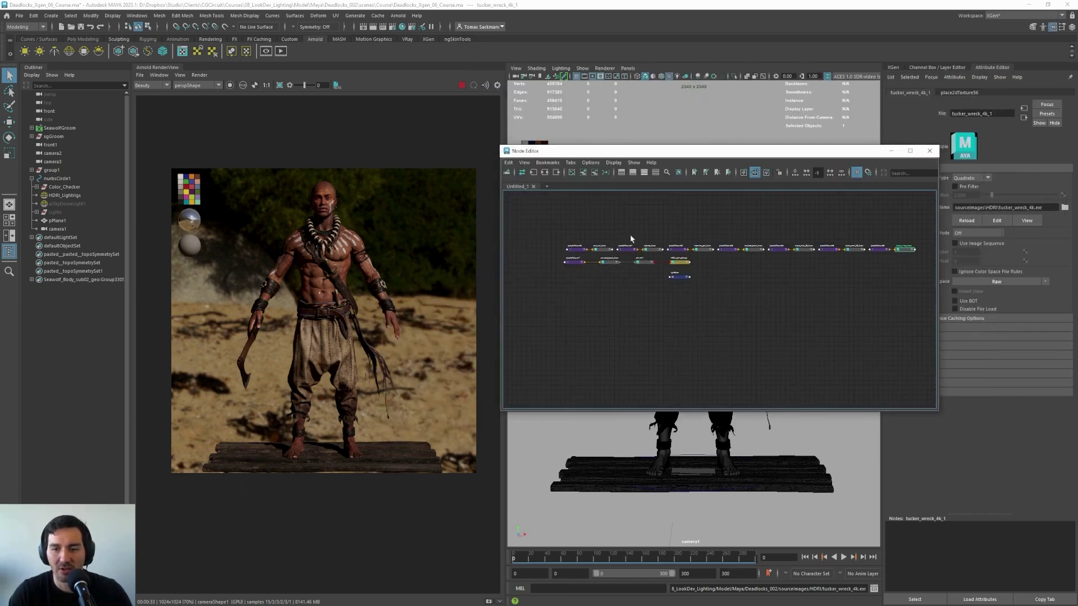
Move the first two imported texture pairs below the network, then select all nodes and regraph their connections to tidy the layout
{"action": "left_click_drag", "start_coordinate": [630, 236], "coordinate": [607, 304]}
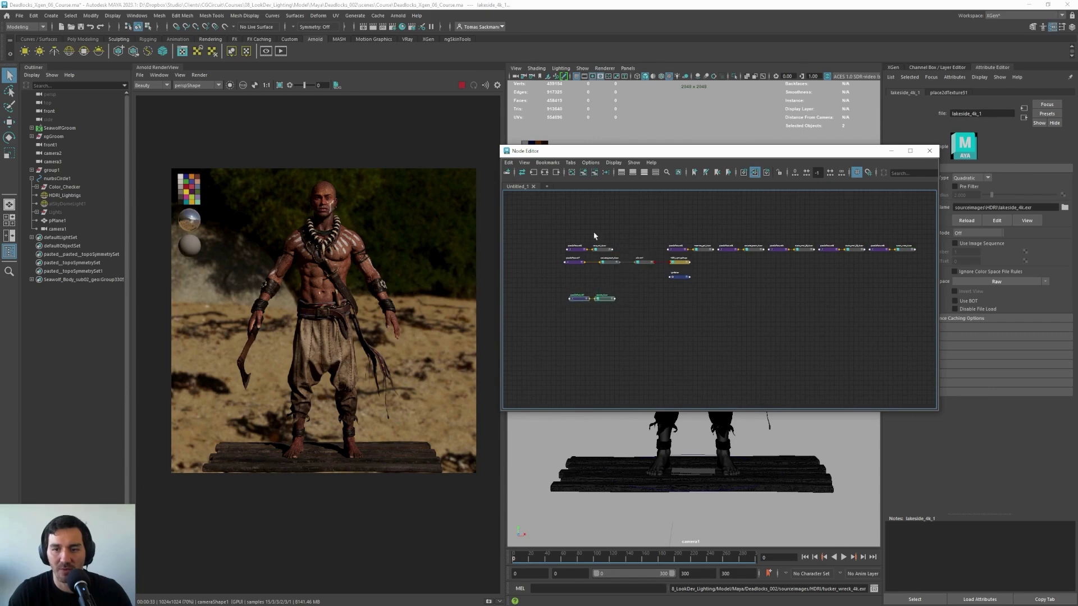
{"action": "left_click_drag", "start_coordinate": [594, 236], "coordinate": [603, 287]}
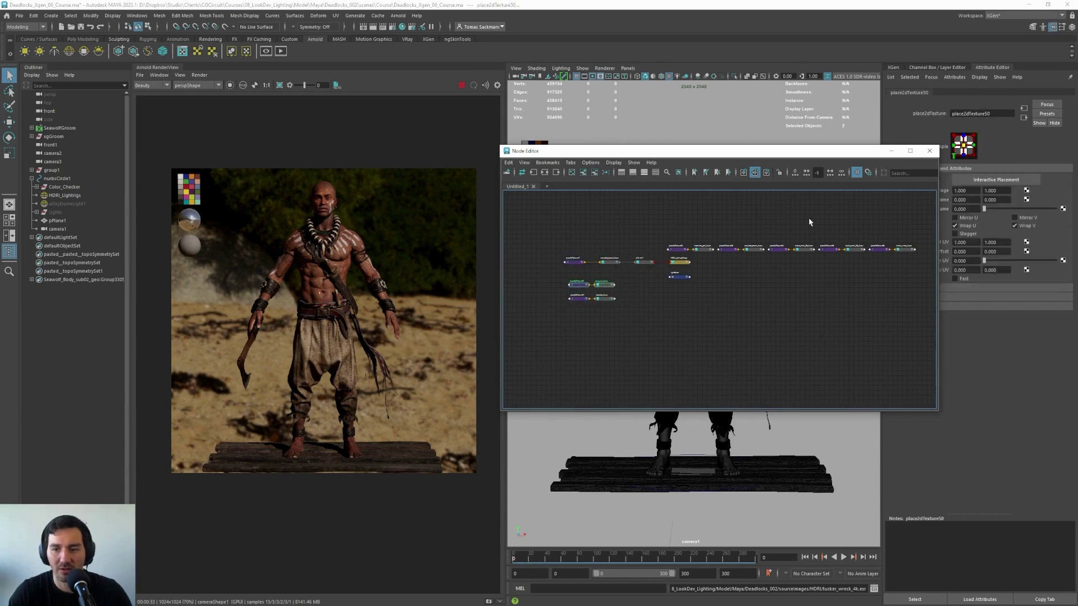
{"action": "left_click_drag", "start_coordinate": [918, 239], "coordinate": [553, 308]}
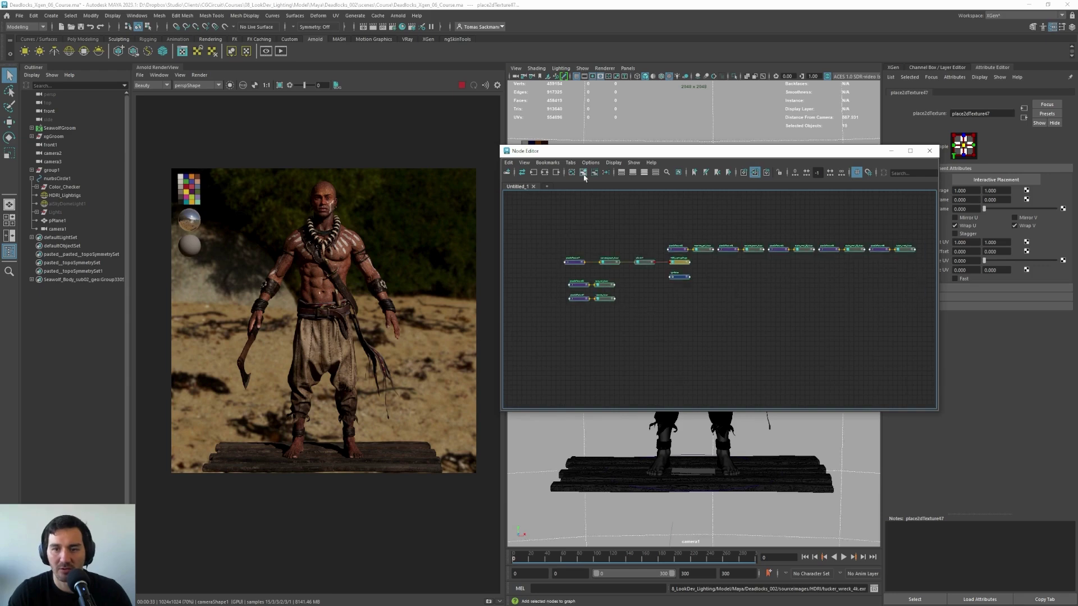
{"action": "left_click", "coordinate": [545, 173]}
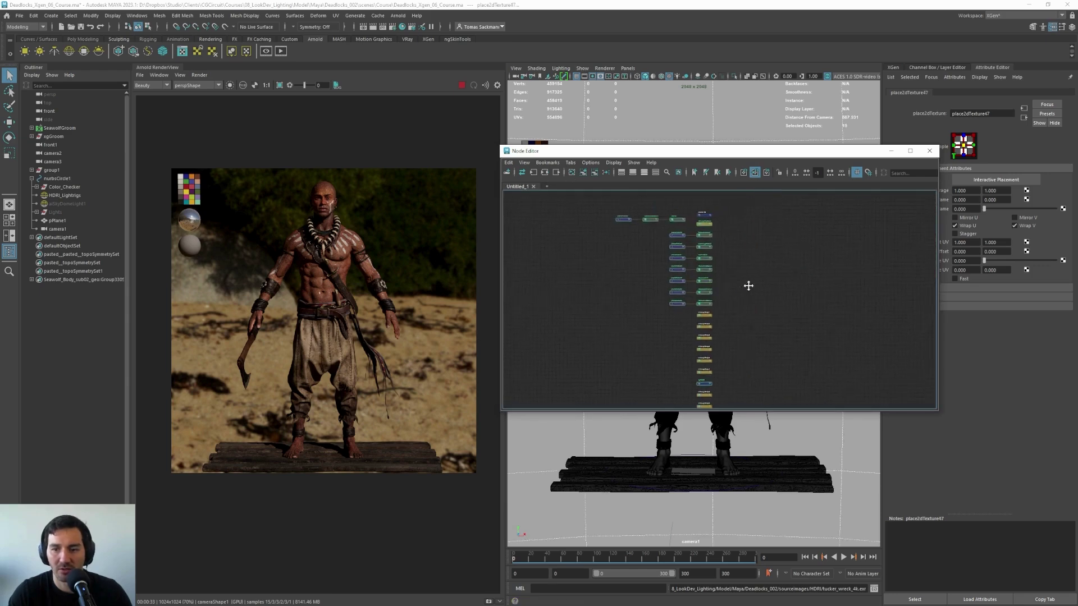
{"action": "scroll", "coordinate": [750, 281], "scroll_direction": "up", "scroll_amount": 10}
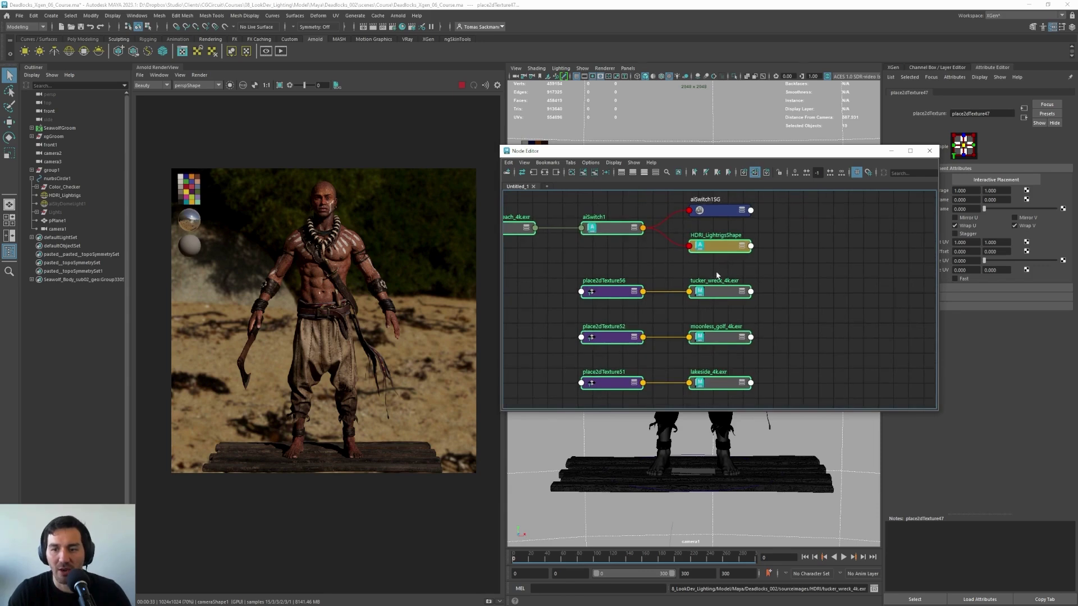
{"action": "scroll", "coordinate": [717, 275], "scroll_direction": "down", "scroll_amount": 2}
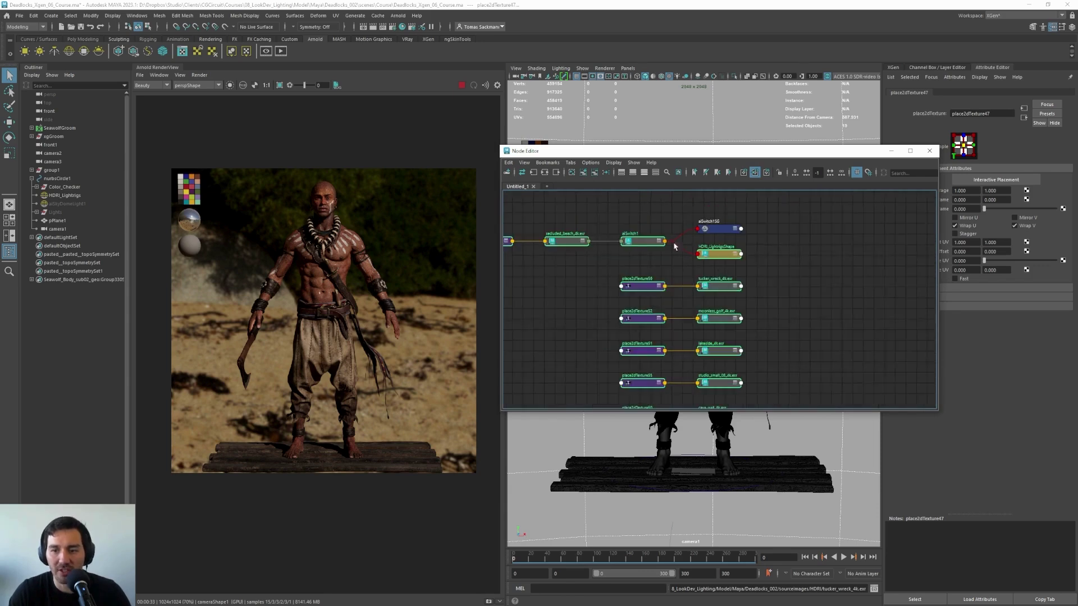
Connect tucker_wreck_4k to input1 and moonless_golf_4k to input2 of aiSwitch1
{"action": "left_click", "coordinate": [643, 243]}
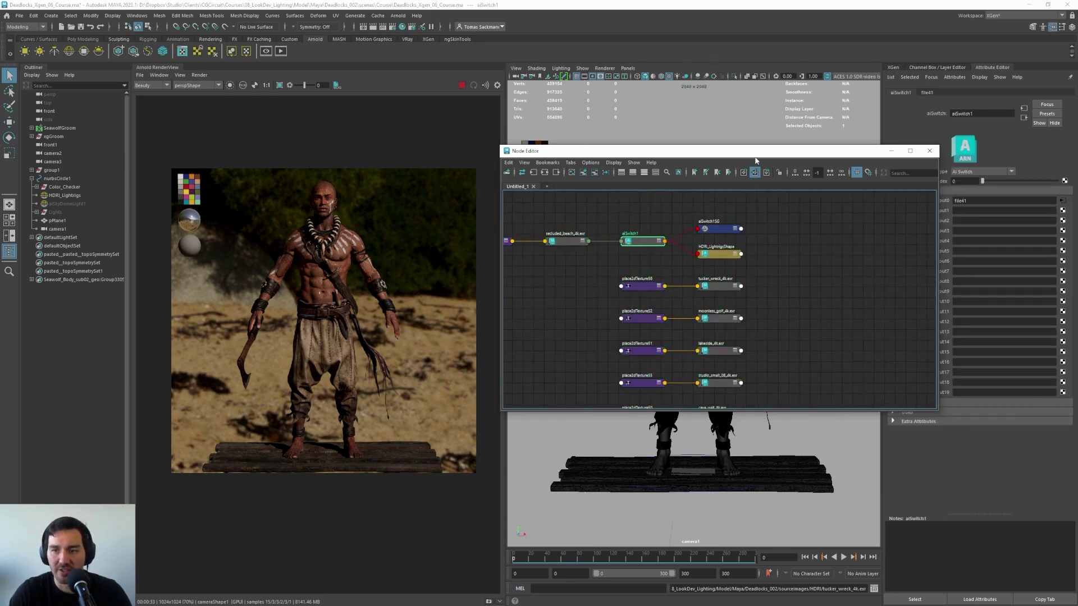
{"action": "left_click_drag", "start_coordinate": [757, 152], "coordinate": [530, 101]}
{"action": "middle_click_drag", "start_coordinate": [561, 260], "coordinate": [535, 243], "text": "alt"}
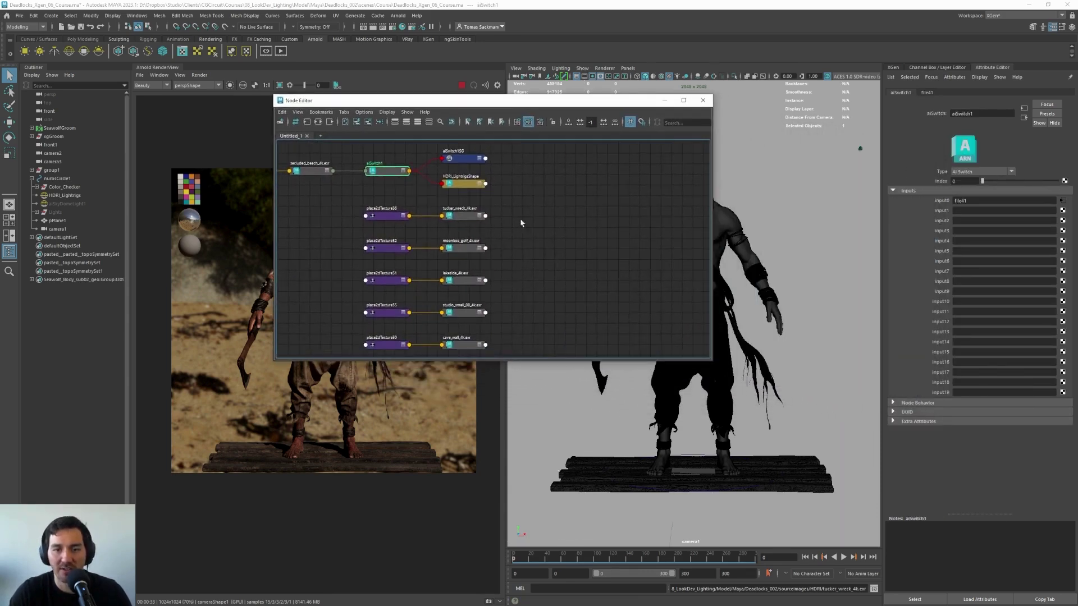
{"action": "middle_click_drag", "start_coordinate": [467, 217], "coordinate": [948, 211]}
{"action": "left_click", "coordinate": [463, 250]}
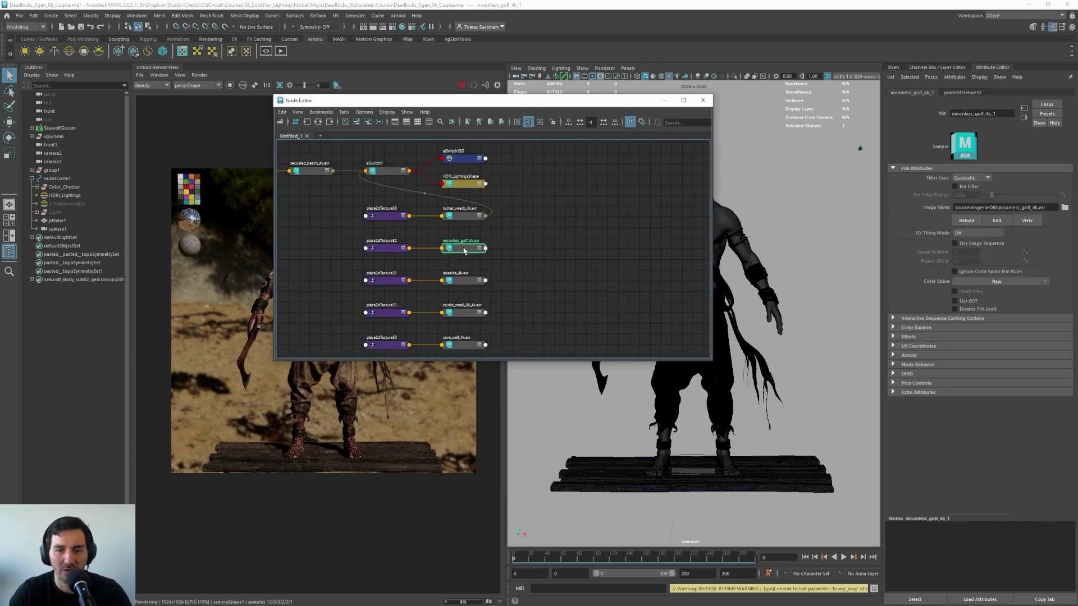
{"action": "left_click", "coordinate": [463, 161]}
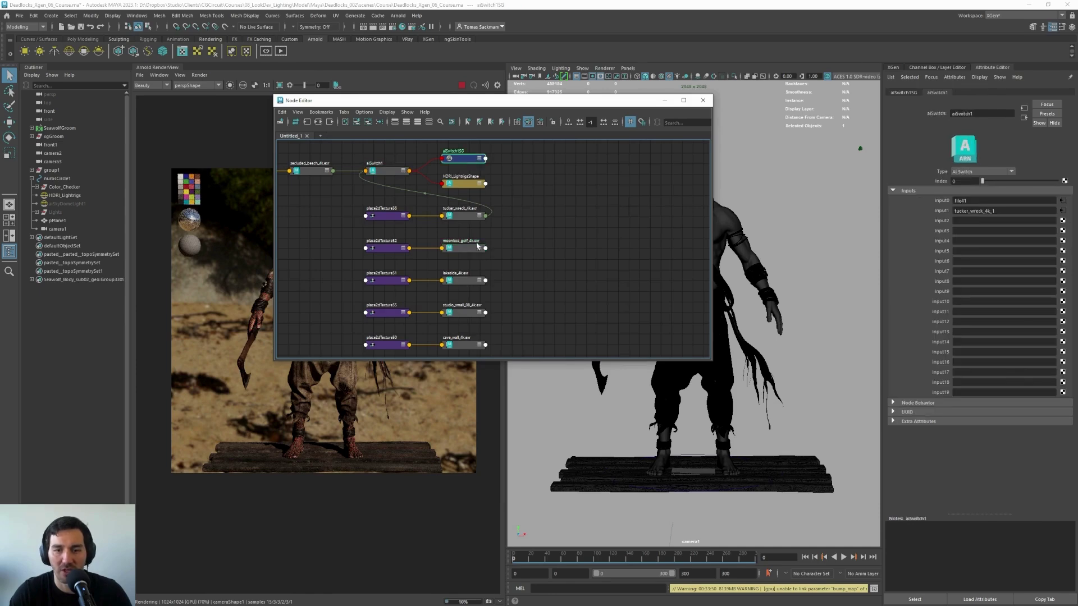
{"action": "middle_click_drag", "start_coordinate": [883, 207], "coordinate": [954, 220]}
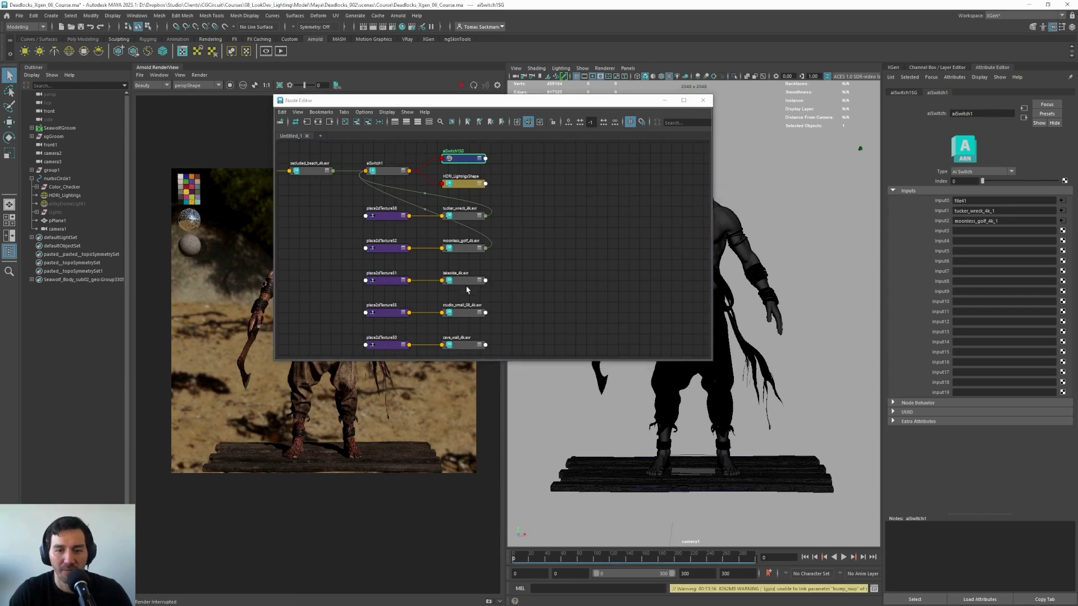
Connect lakeside_4k, studio_small_08_4k, cave_wall_4k, secluded_beach_4k and studio_small_06_4k to input3 through input7 of aiSwitch1, in that order
{"action": "middle_click_drag", "start_coordinate": [466, 285], "coordinate": [954, 231]}
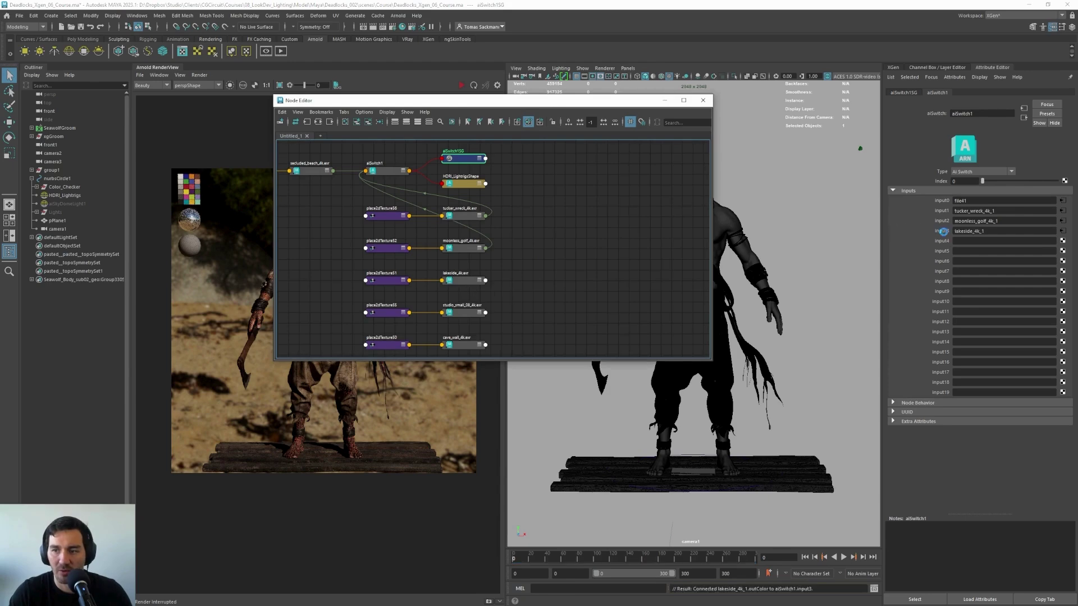
{"action": "middle_click_drag", "start_coordinate": [481, 318], "coordinate": [934, 240]}
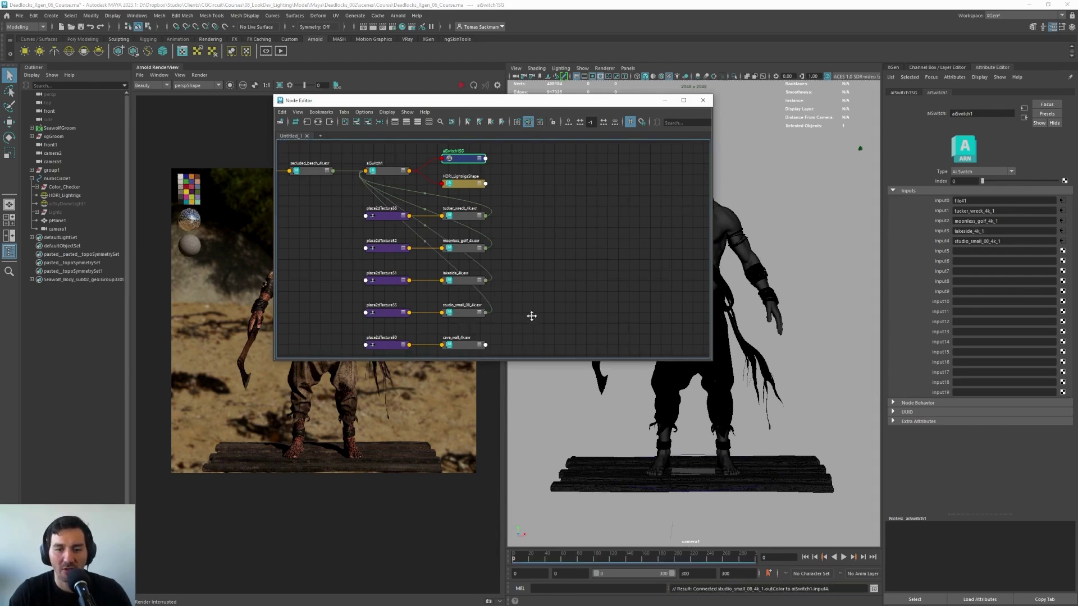
{"action": "middle_click_drag", "start_coordinate": [531, 316], "coordinate": [546, 200], "text": "alt"}
{"action": "middle_click_drag", "start_coordinate": [476, 233], "coordinate": [934, 251]}
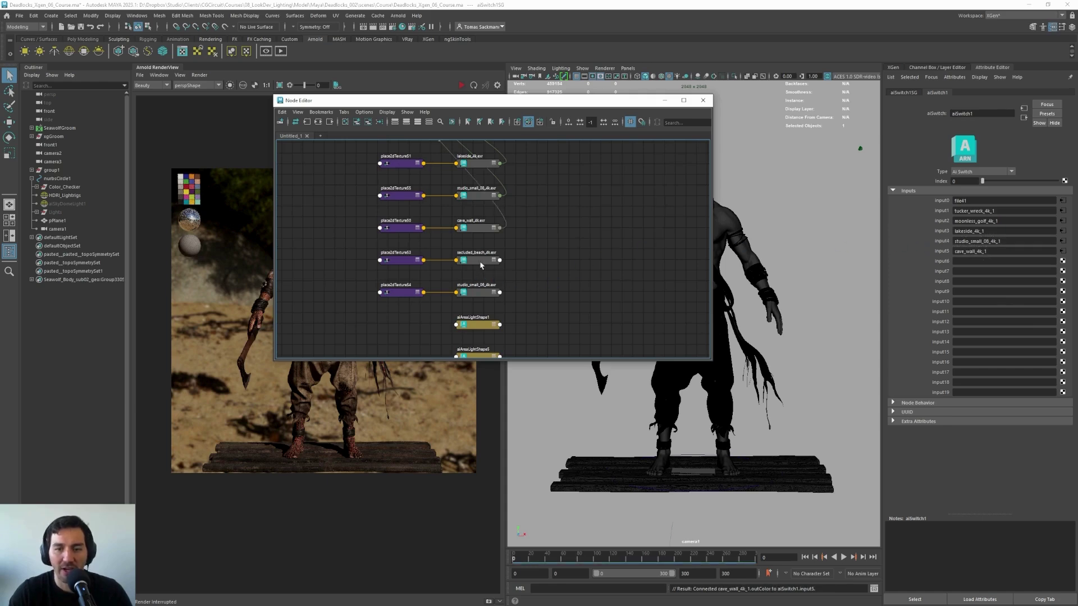
{"action": "middle_click_drag", "start_coordinate": [481, 263], "coordinate": [941, 262]}
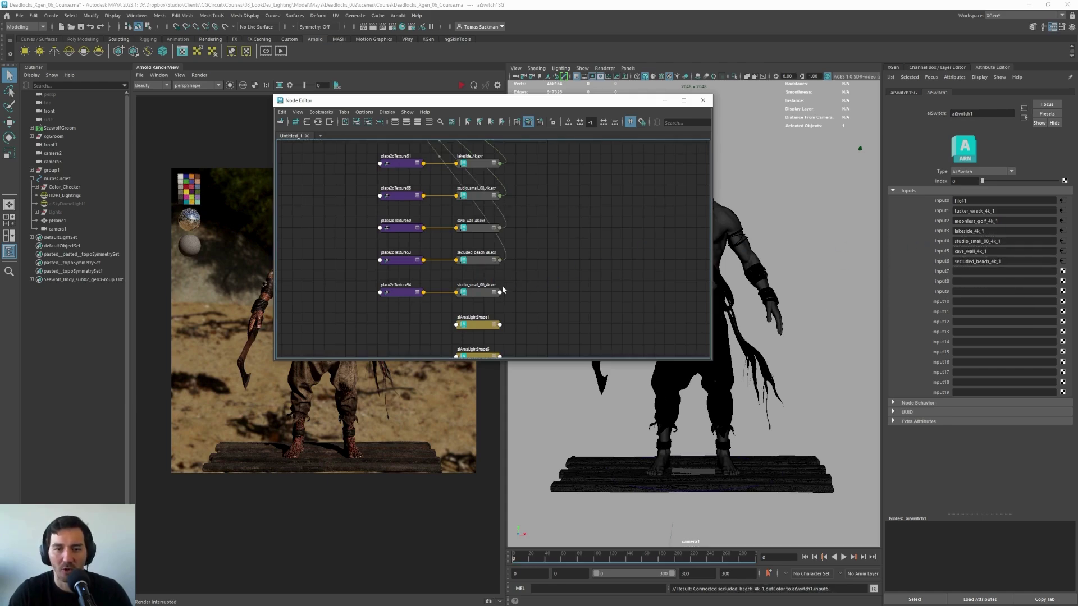
{"action": "middle_click_drag", "start_coordinate": [475, 294], "coordinate": [942, 269]}
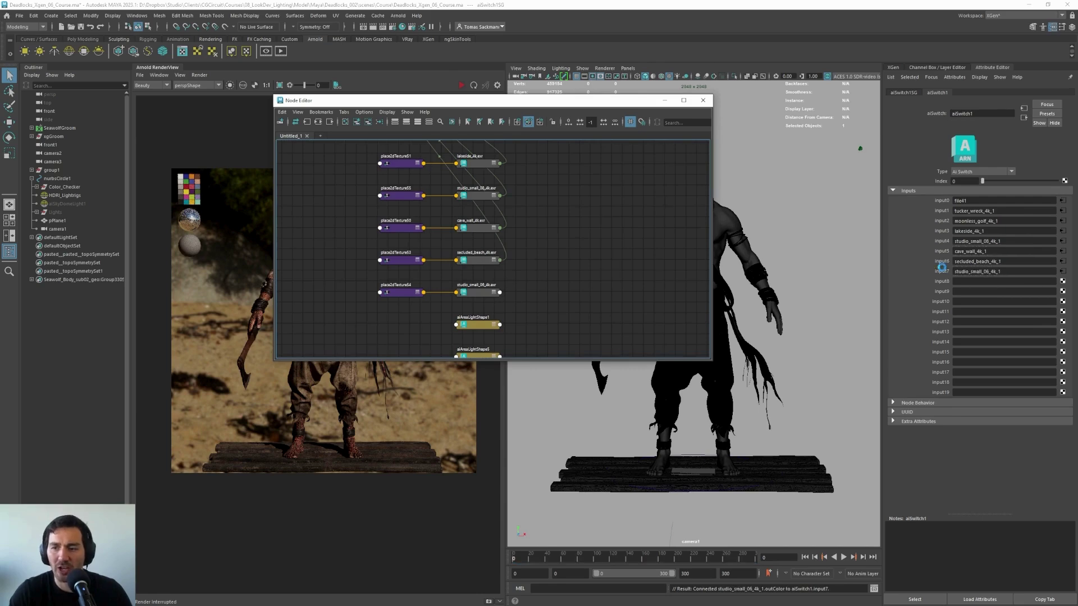
Check the remaining nodes in the graph, close the Node Editor and restart the Arnold render preview
{"action": "middle_click_drag", "start_coordinate": [529, 317], "coordinate": [550, 135], "text": "alt"}
{"action": "middle_click_drag", "start_coordinate": [559, 279], "coordinate": [563, 200], "text": "alt"}
{"action": "middle_click_drag", "start_coordinate": [560, 246], "coordinate": [565, 368], "text": "alt"}
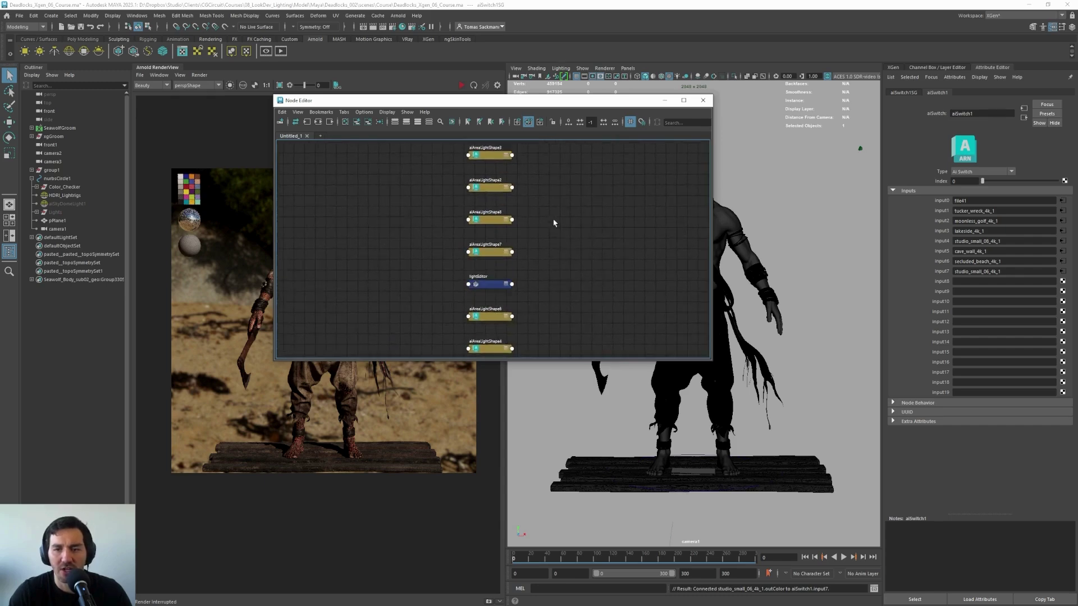
{"action": "middle_click_drag", "start_coordinate": [548, 150], "coordinate": [560, 272], "text": "alt"}
{"action": "left_click_drag", "start_coordinate": [571, 101], "coordinate": [775, 169]}
{"action": "left_click", "coordinate": [907, 168]}
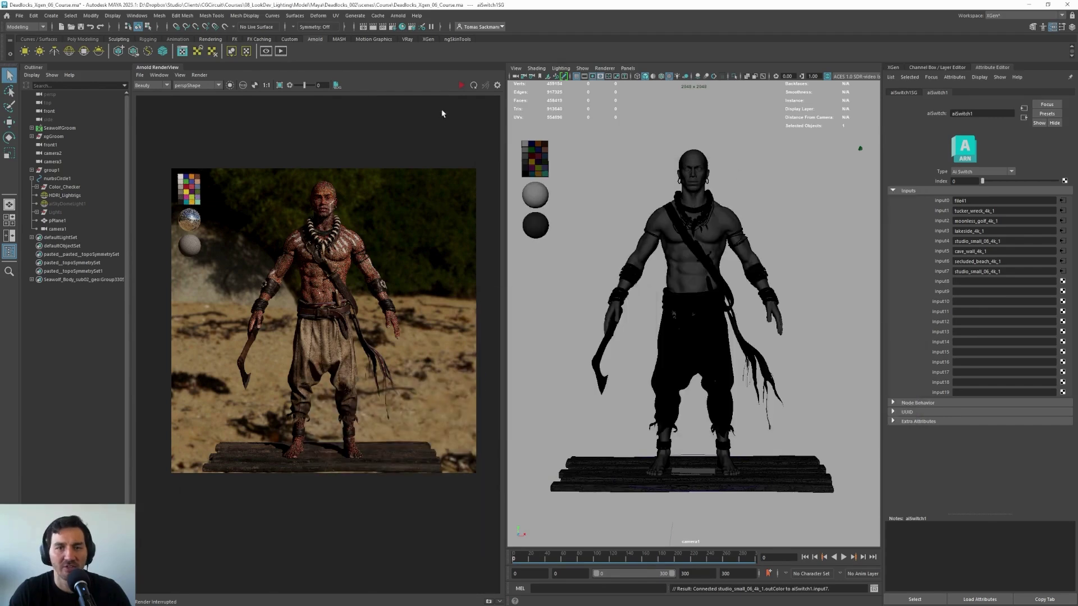
{"action": "left_click", "coordinate": [462, 86]}
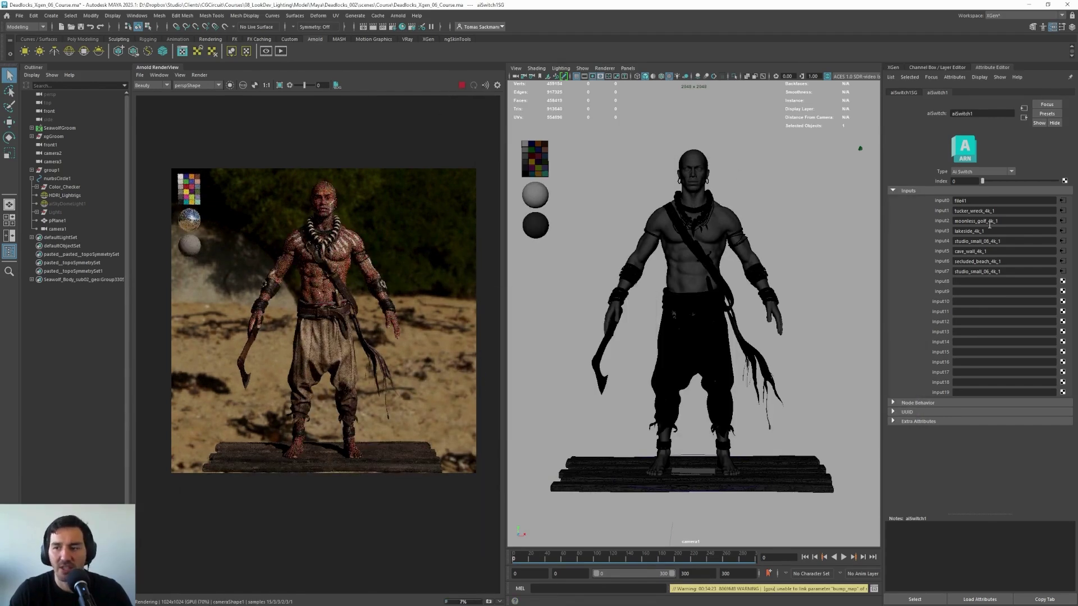
Preview the first two added HDRI maps by setting aiSwitch1's index to 1 and to 2
{"action": "left_click", "coordinate": [965, 181]}
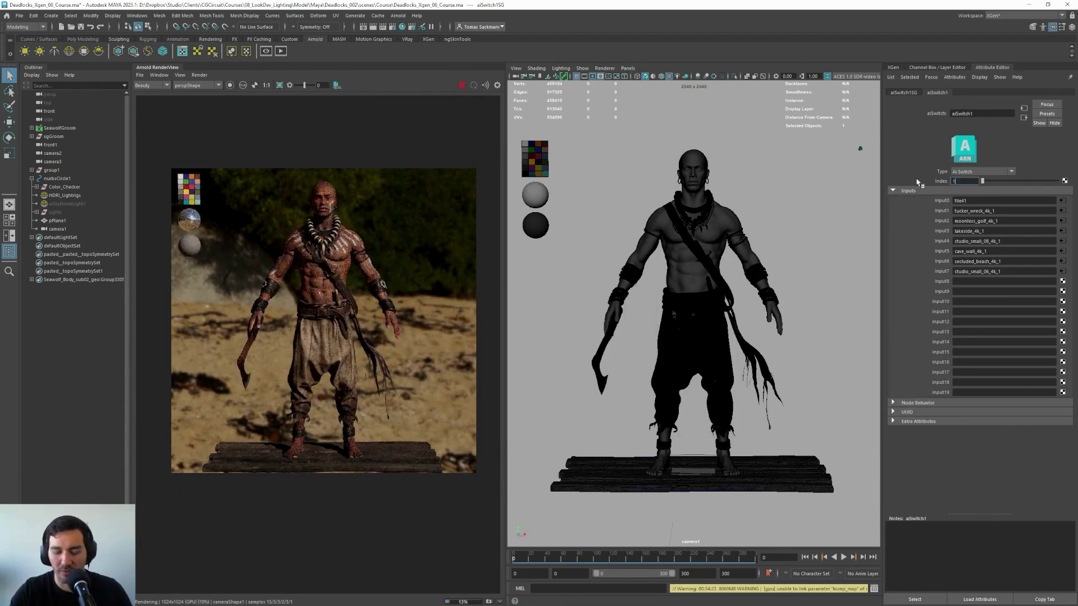
{"action": "key", "text": "Return"}
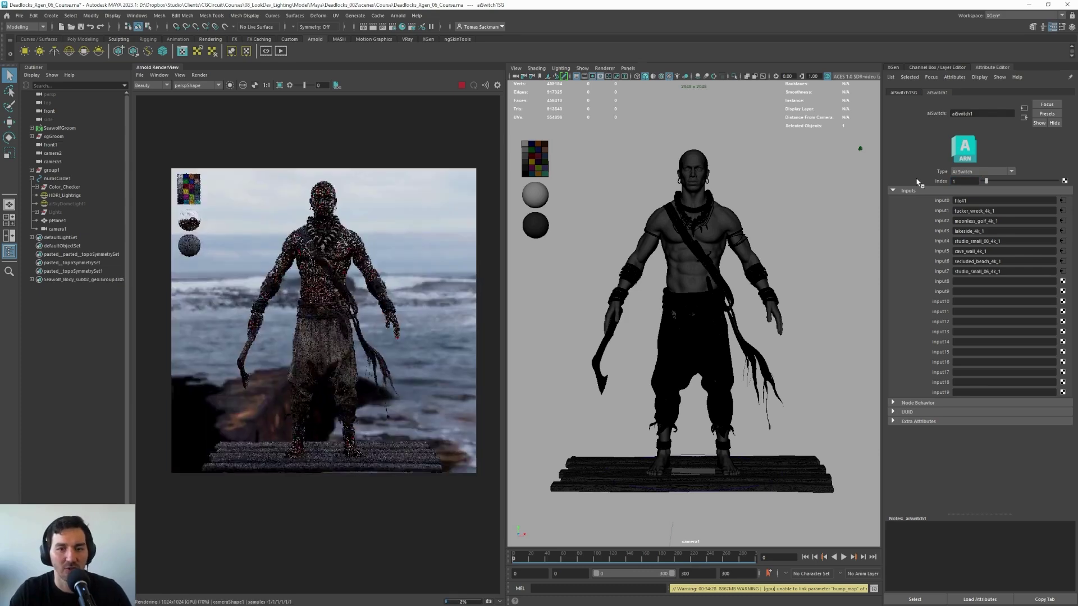
{"action": "double_click", "coordinate": [961, 180]}
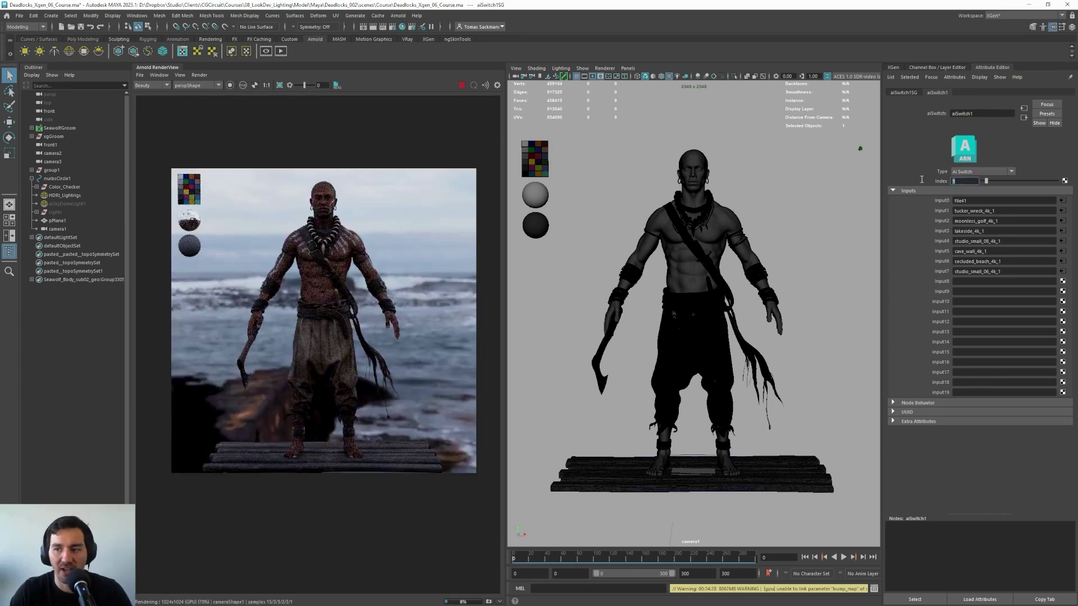
{"action": "type", "text": "2"}
{"action": "key", "text": "Return"}
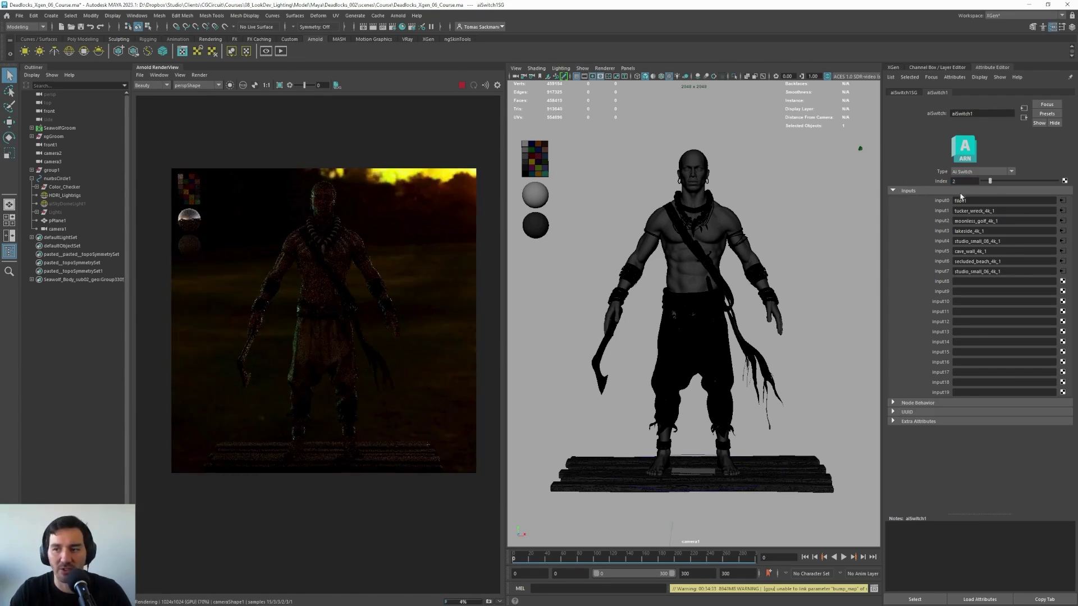
Preview the lakeside and studio_small_08 maps by setting aiSwitch1's index to 3 and to 4
{"action": "left_click_drag", "start_coordinate": [960, 181], "coordinate": [938, 179]}
{"action": "type", "text": "3"}
{"action": "key", "text": "Return"}
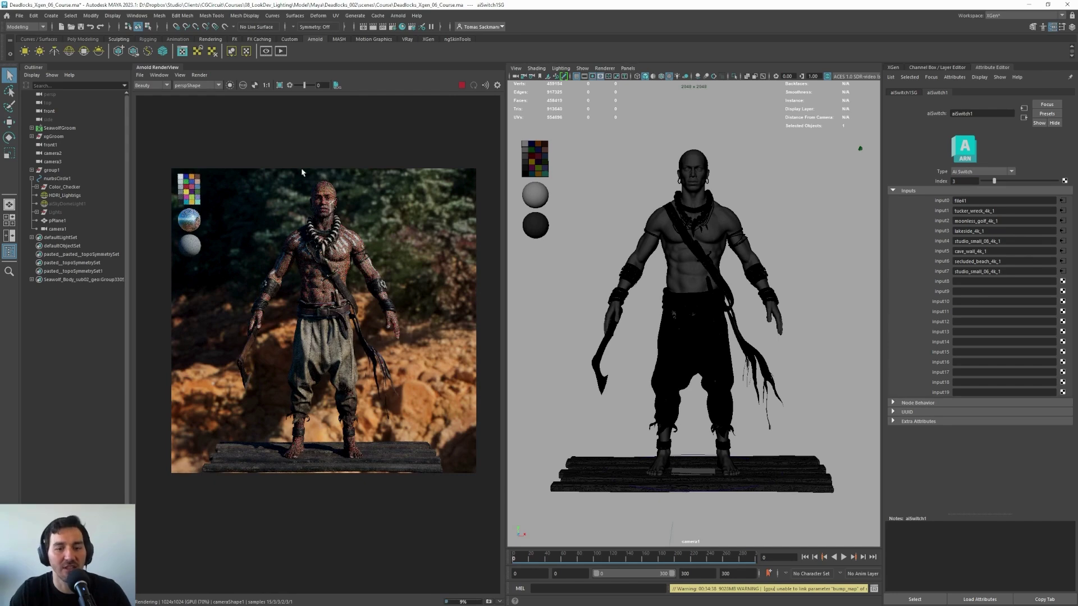
{"action": "double_click", "coordinate": [964, 179]}
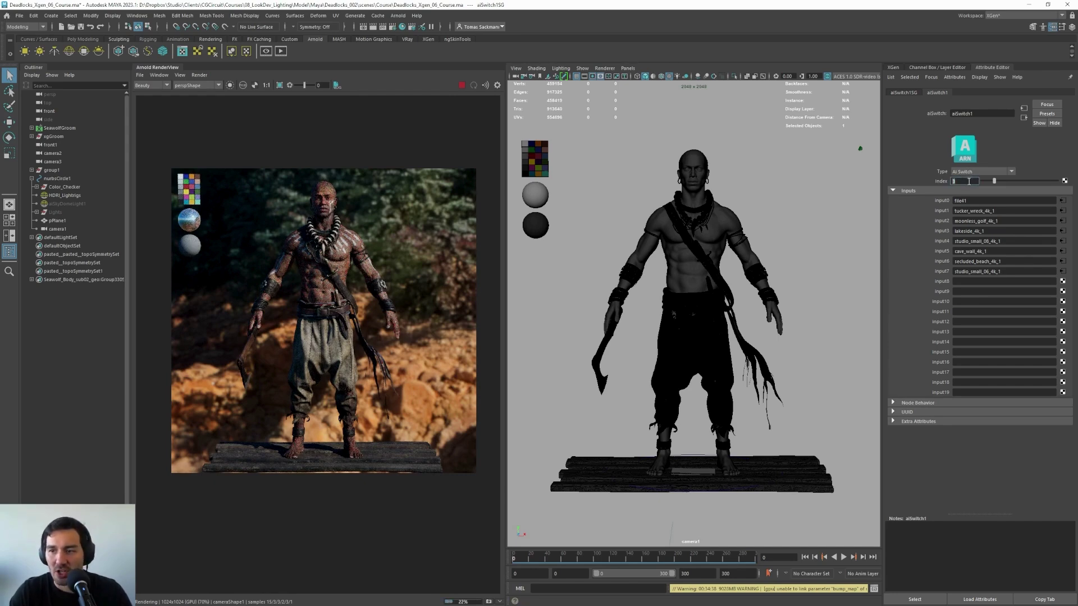
{"action": "type", "text": "4"}
{"action": "key", "text": "Return"}
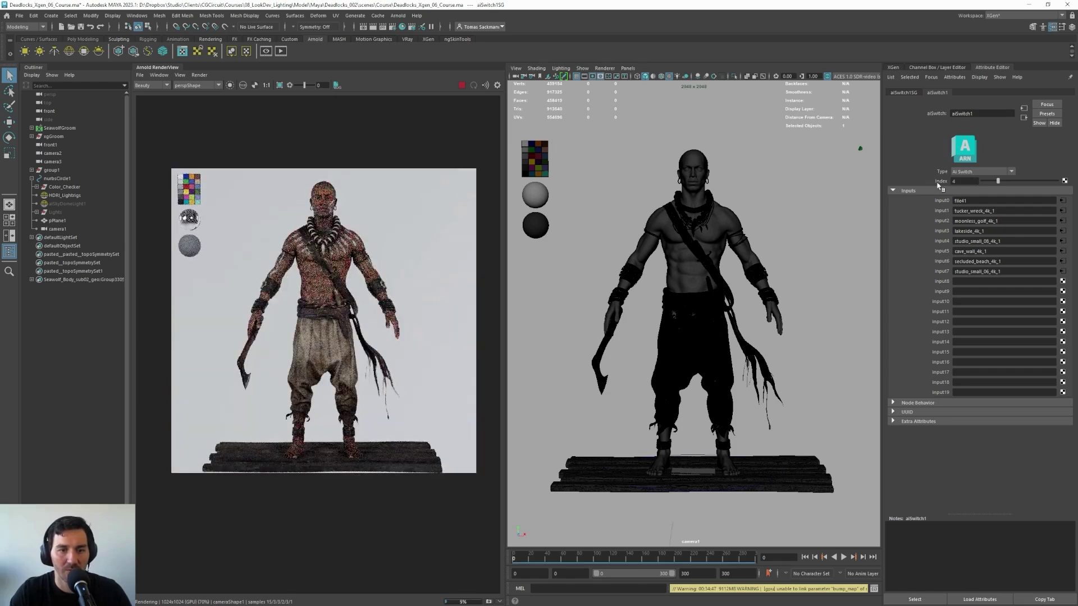
Preview the cave_wall map on the character by setting aiSwitch1's index to 5
{"action": "double_click", "coordinate": [972, 182]}
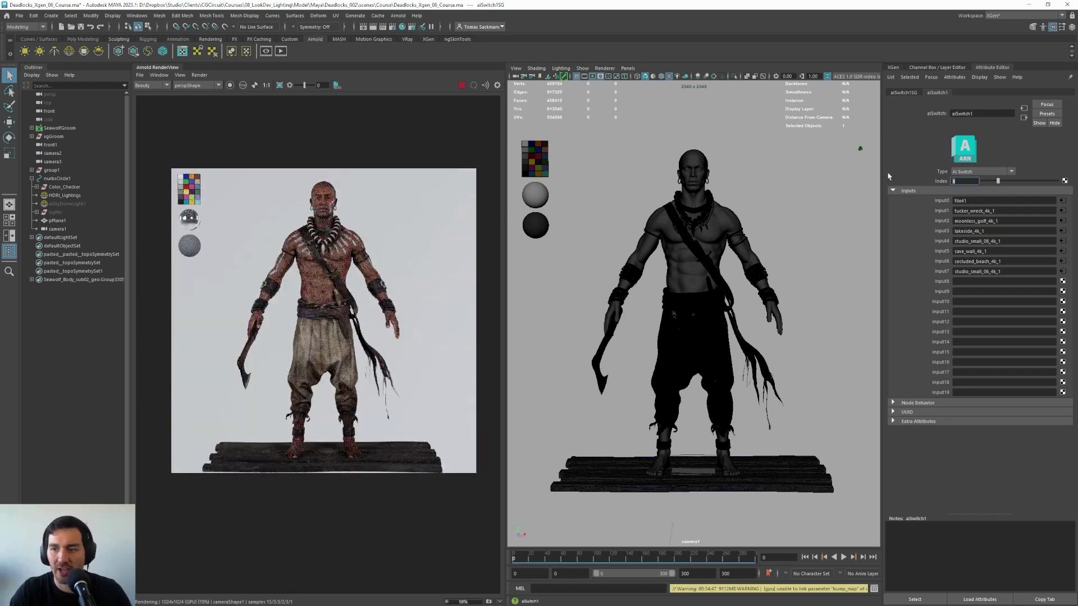
{"action": "key", "text": "Return"}
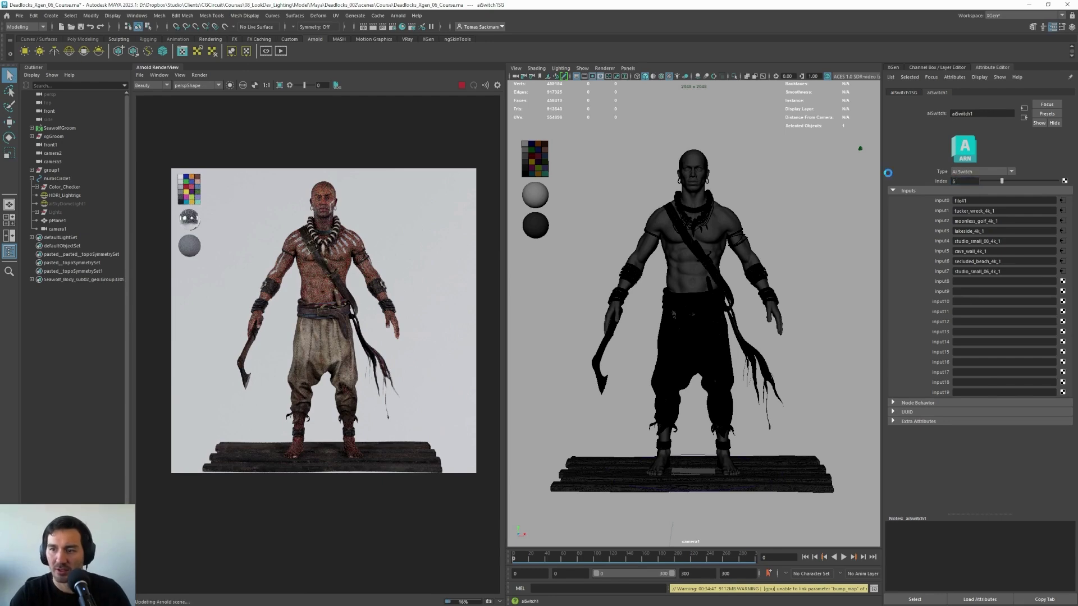
{"action": "left_click", "coordinate": [963, 172]}
{"action": "left_click", "coordinate": [956, 169]}
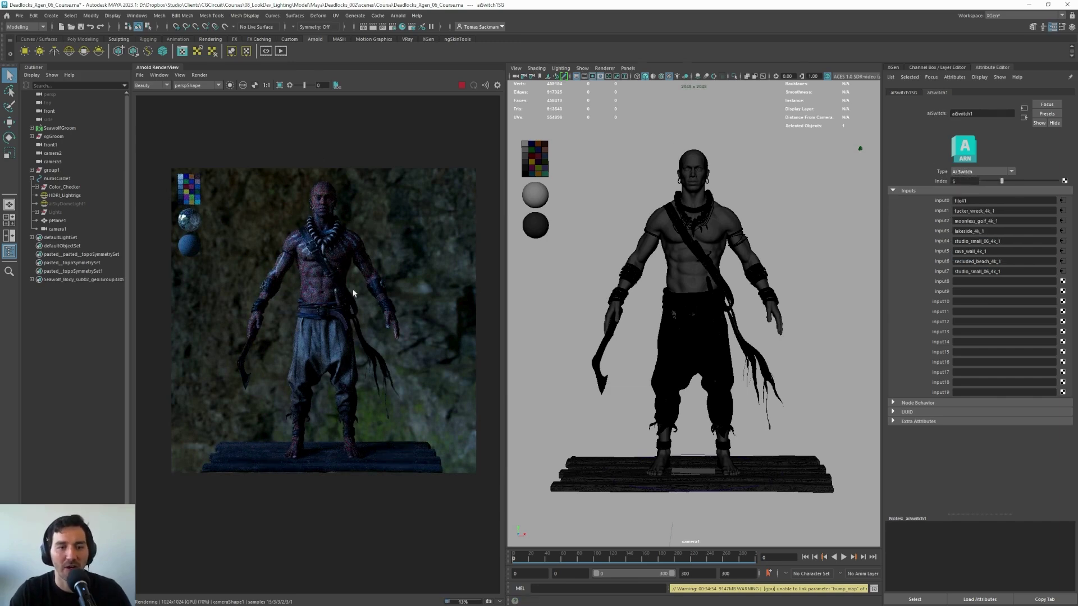
{"action": "scroll", "coordinate": [325, 292], "scroll_direction": "up", "scroll_amount": 2}
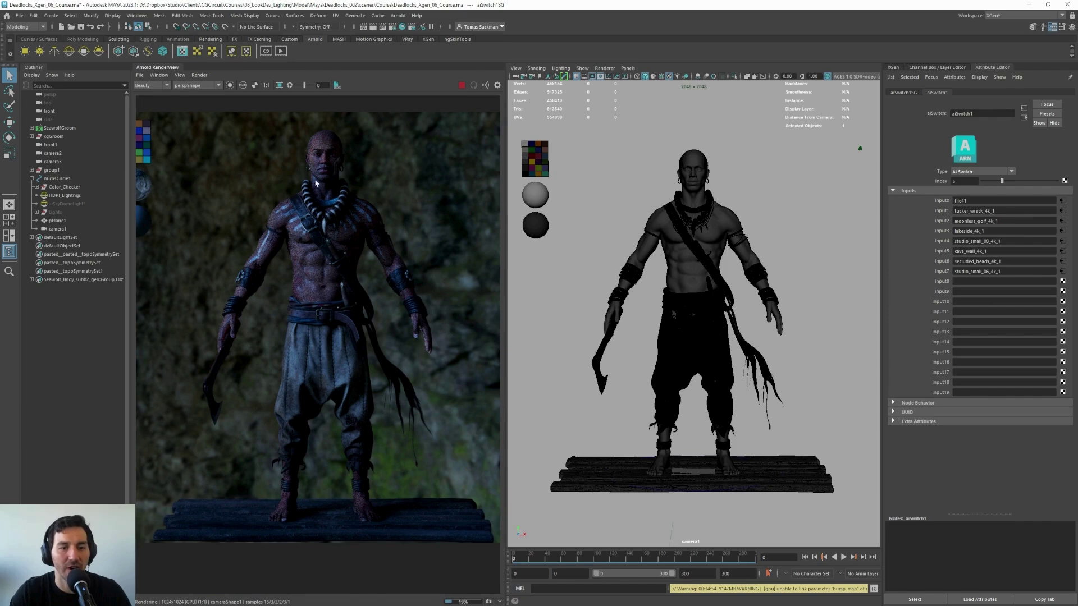
Preview the secluded_beach and studio_small_06 maps by setting aiSwitch1's index to 6 and to 7
{"action": "double_click", "coordinate": [961, 181]}
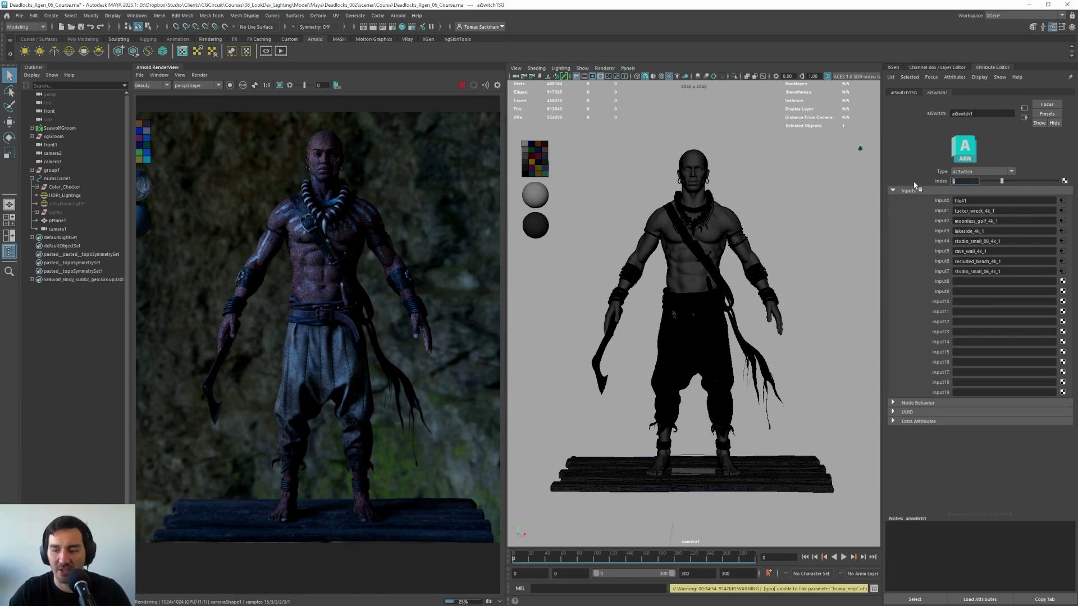
{"action": "key", "text": "Return"}
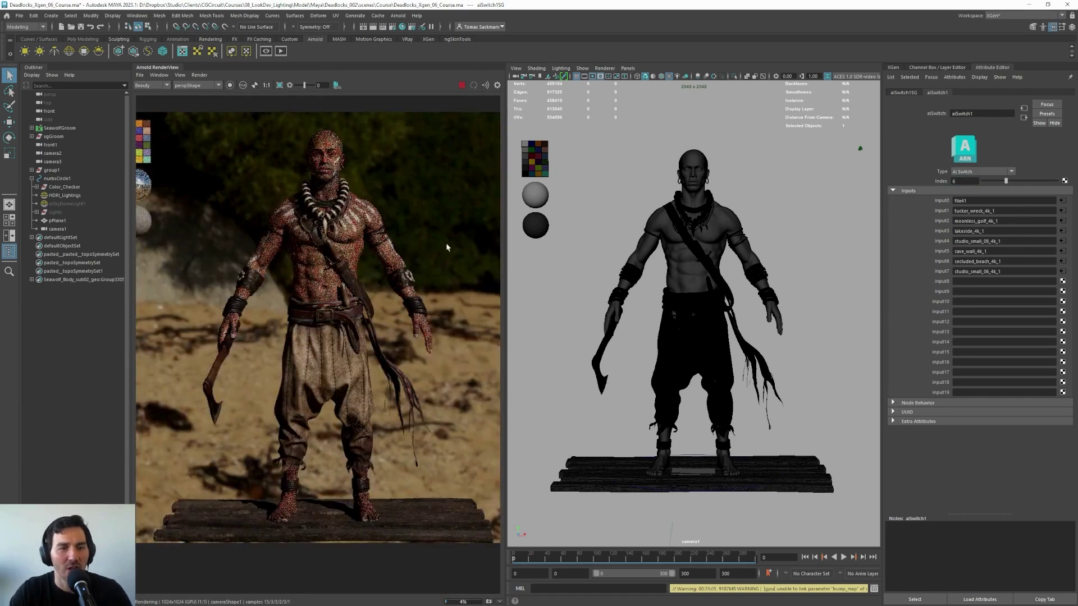
{"action": "scroll", "coordinate": [446, 242], "scroll_direction": "down", "scroll_amount": 2}
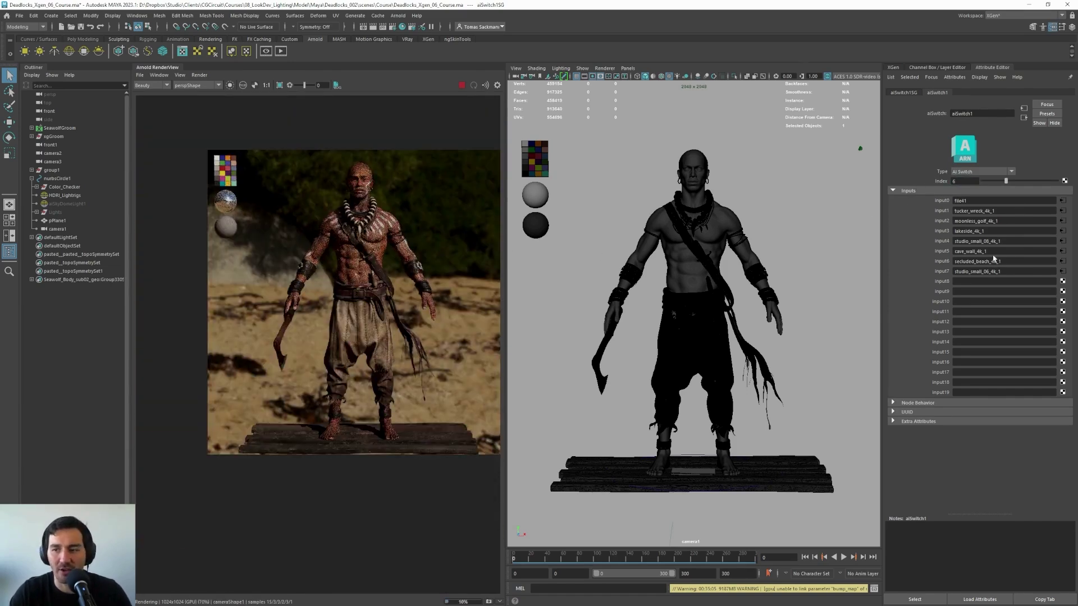
{"action": "double_click", "coordinate": [961, 181]}
{"action": "type", "text": "7"}
{"action": "key", "text": "Return"}
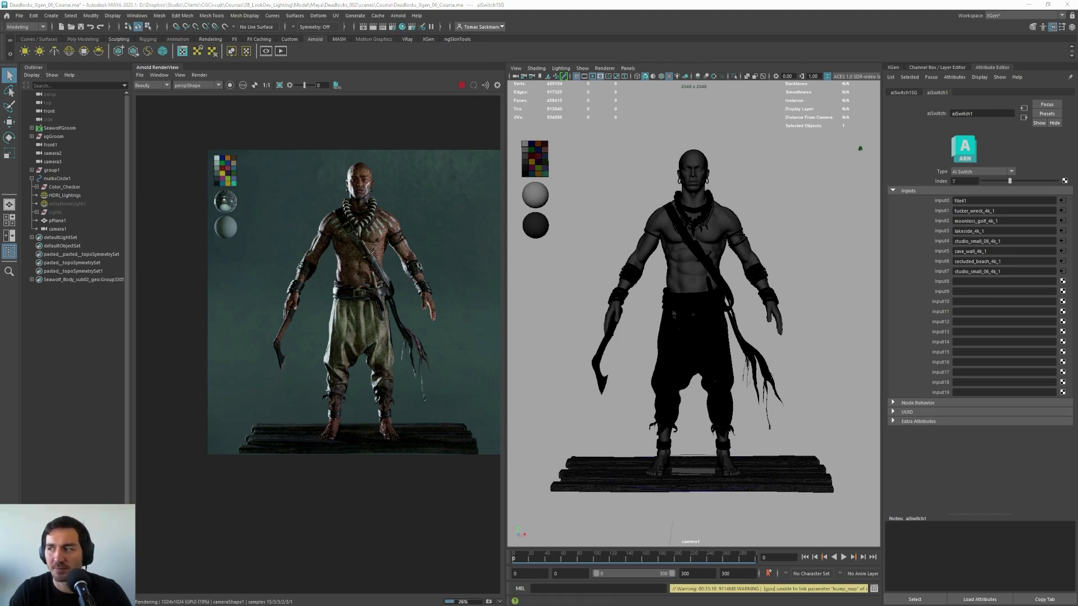
Bring up the Hypershade, graph the body mesh's warriorSkin_SG shading network and select its aiColorCorrect1 node
{"action": "left_click_drag", "start_coordinate": [1077, 149], "coordinate": [504, 87]}
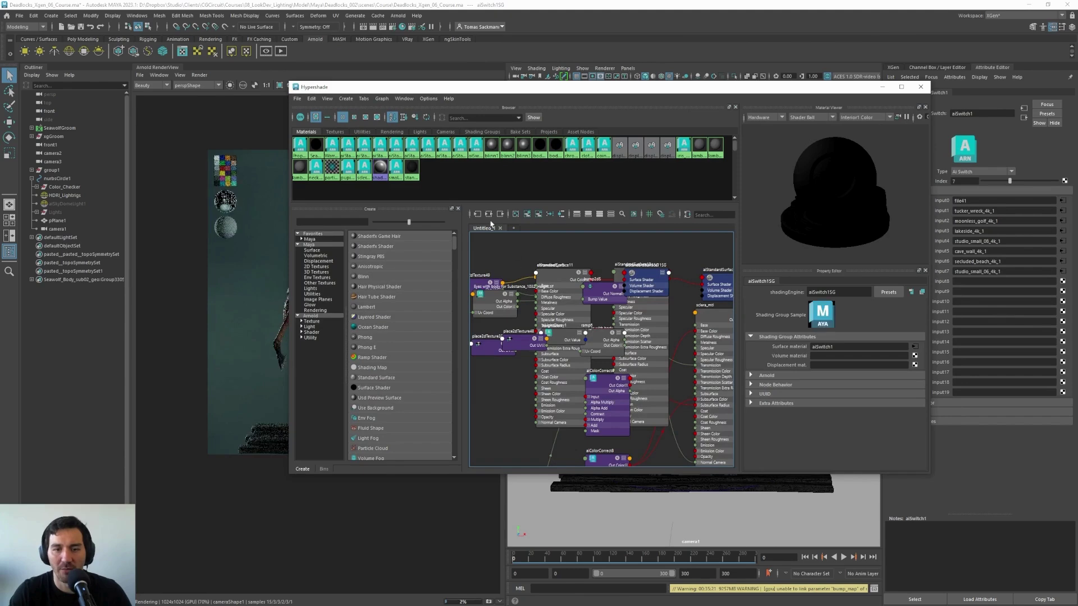
{"action": "left_click_drag", "start_coordinate": [604, 92], "coordinate": [871, 271]}
{"action": "left_click", "coordinate": [729, 219]}
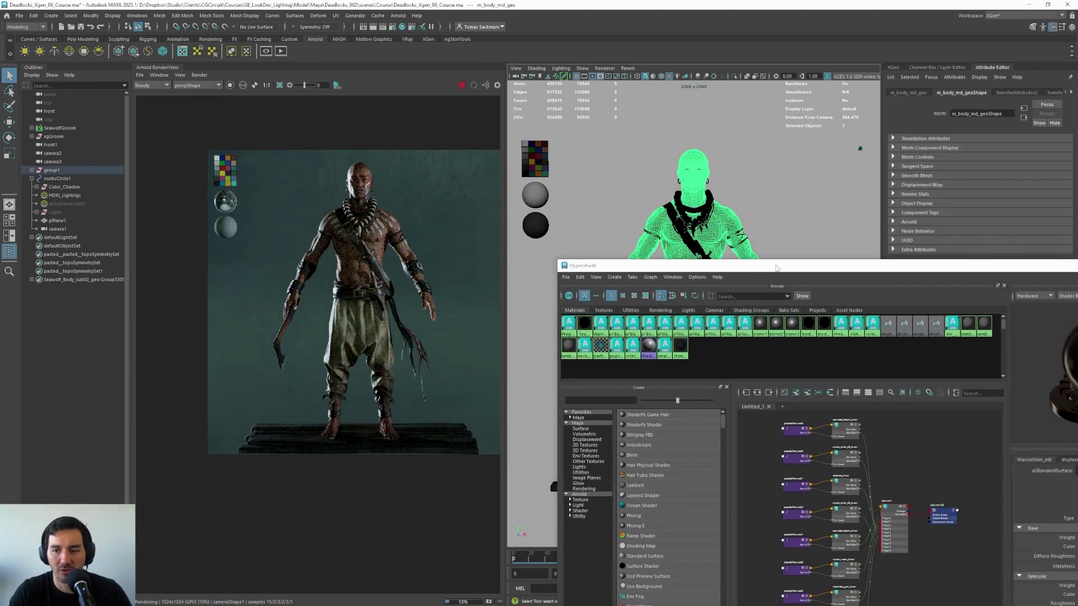
{"action": "left_click_drag", "start_coordinate": [777, 267], "coordinate": [714, 183]}
{"action": "left_click", "coordinate": [695, 307]}
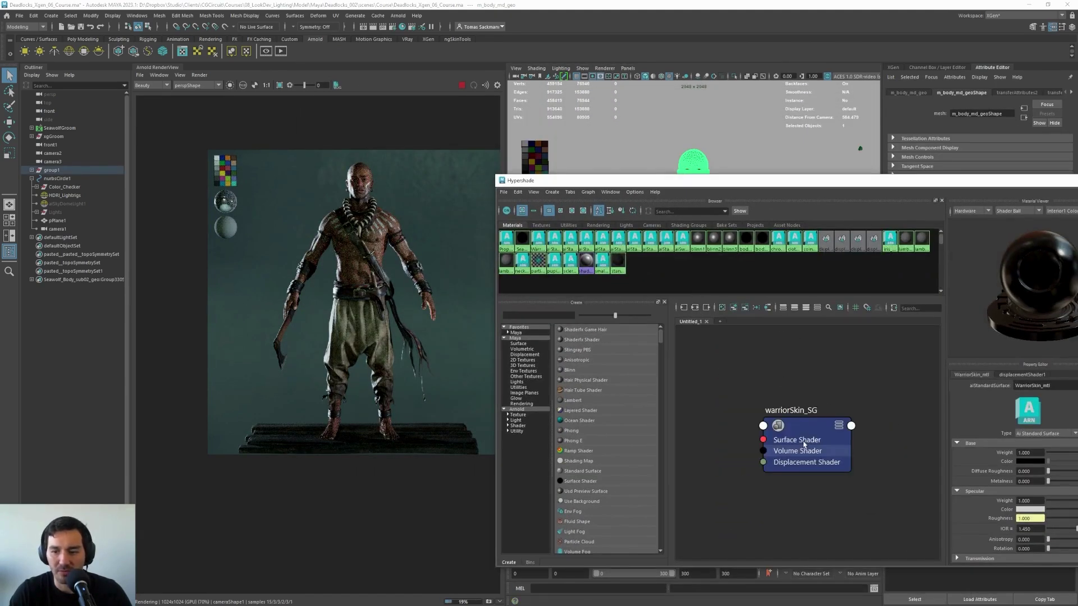
{"action": "left_click", "coordinate": [804, 445]}
{"action": "left_click", "coordinate": [695, 307]}
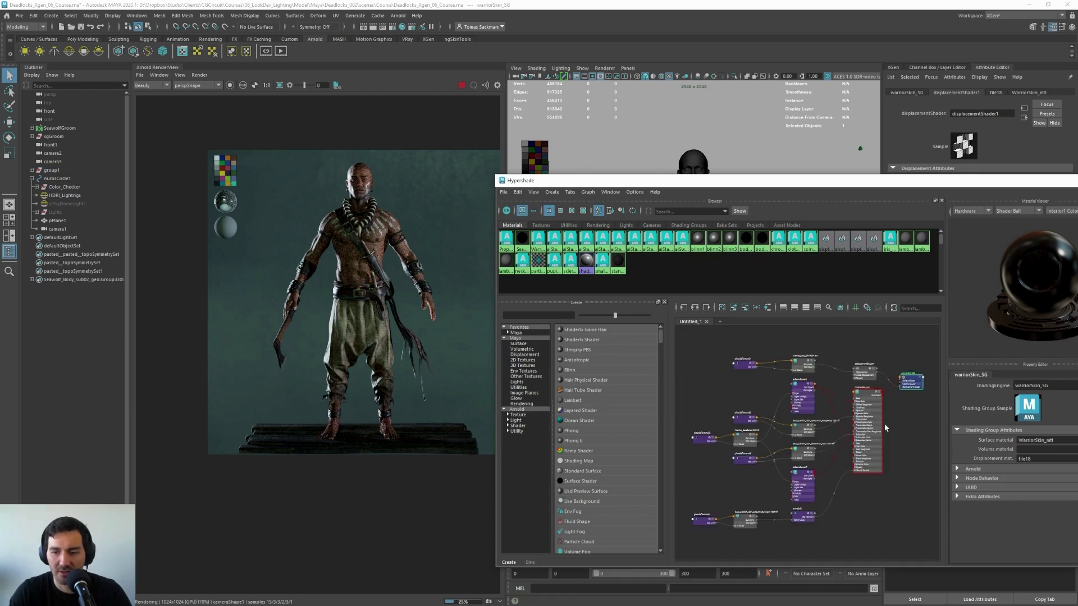
{"action": "scroll", "coordinate": [806, 393], "scroll_direction": "up", "scroll_amount": 4}
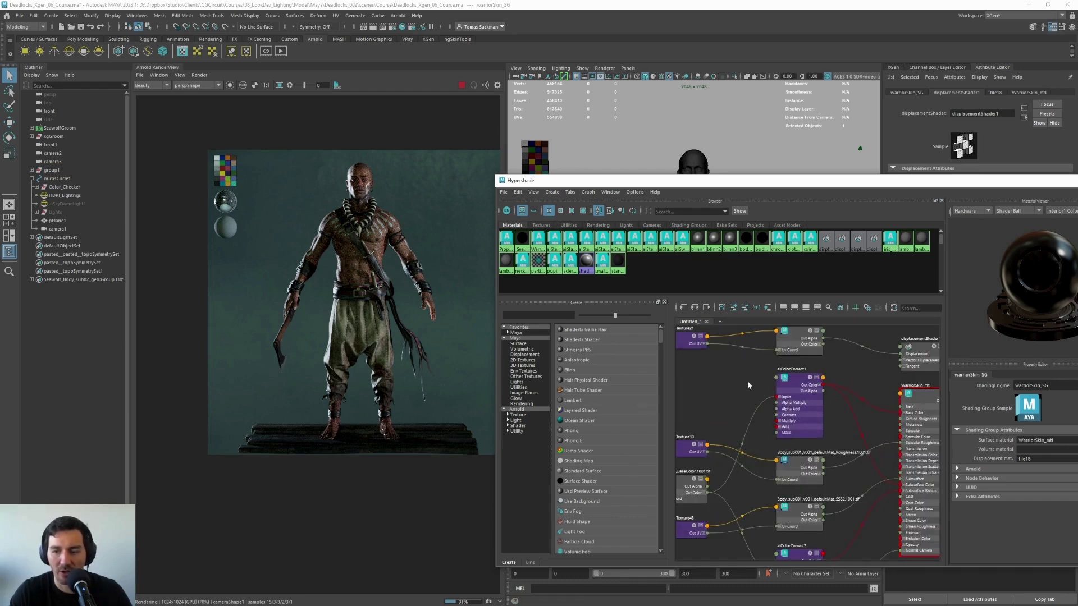
{"action": "left_click", "coordinate": [801, 380]}
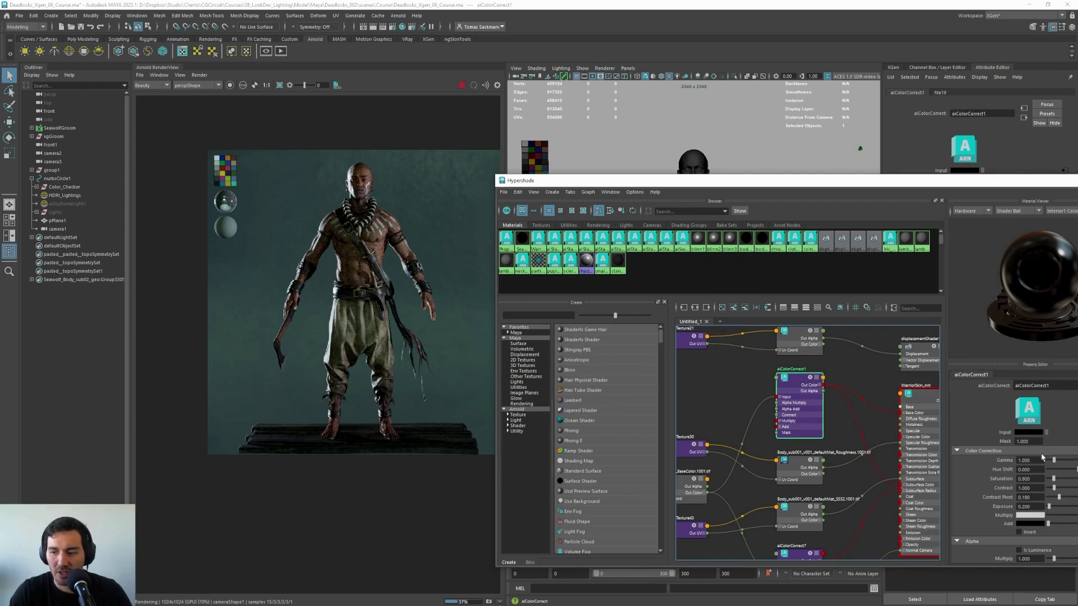
{"action": "left_click_drag", "start_coordinate": [942, 181], "coordinate": [965, 130]}
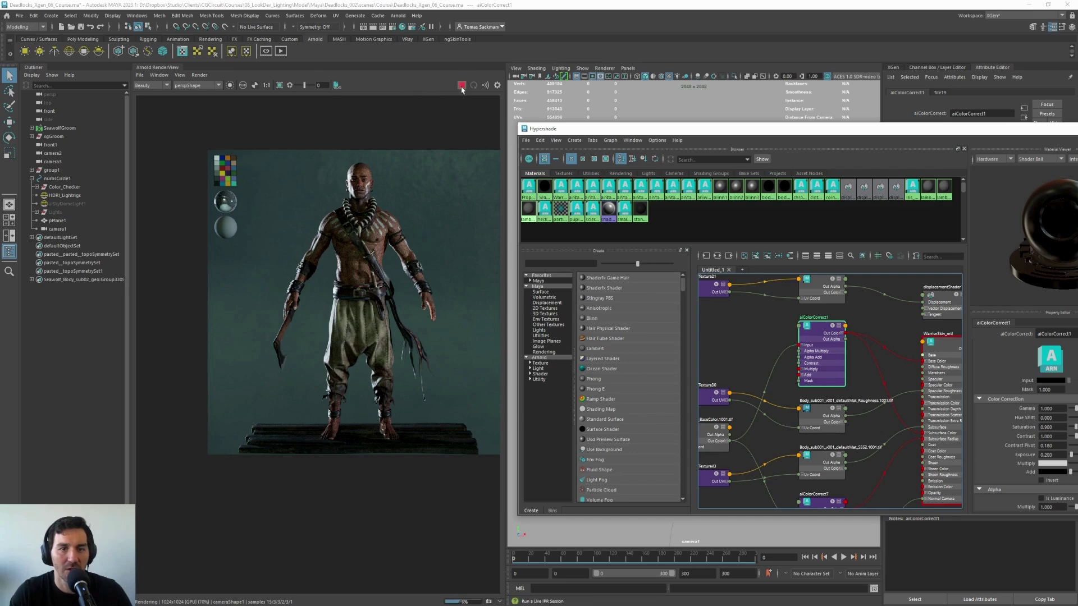
Restrict the Arnold preview to a crop region covering the character's face and torso
{"action": "left_click", "coordinate": [279, 85]}
{"action": "left_click_drag", "start_coordinate": [305, 178], "coordinate": [403, 299]}
{"action": "scroll", "coordinate": [383, 270], "scroll_direction": "up", "scroll_amount": 2}
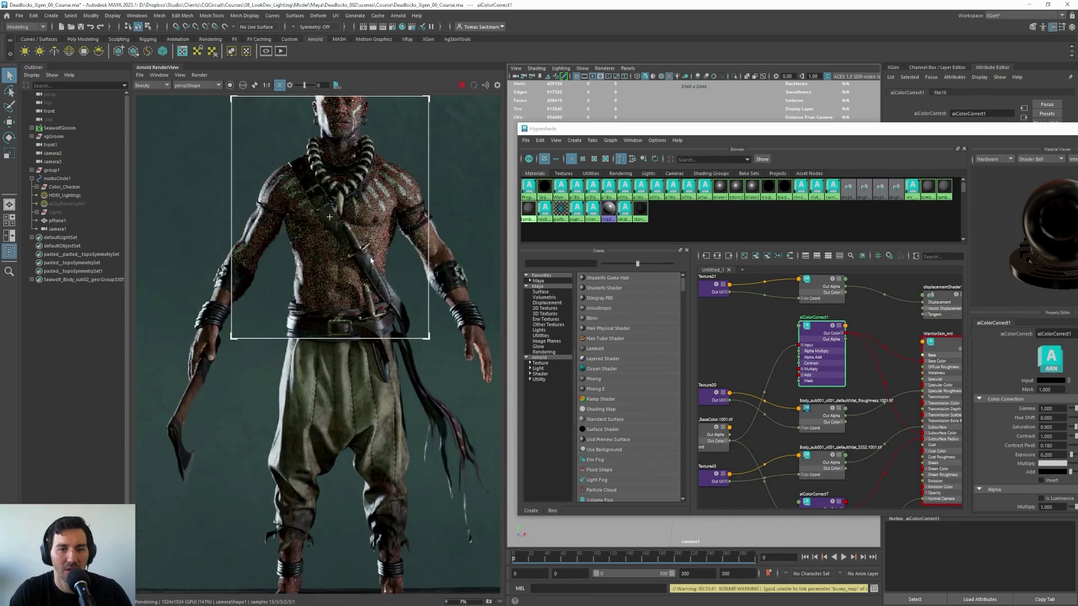
Try a gamma of 1.1 on the skin's aiColorCorrect1 node
{"action": "left_click_drag", "start_coordinate": [958, 132], "coordinate": [862, 97]}
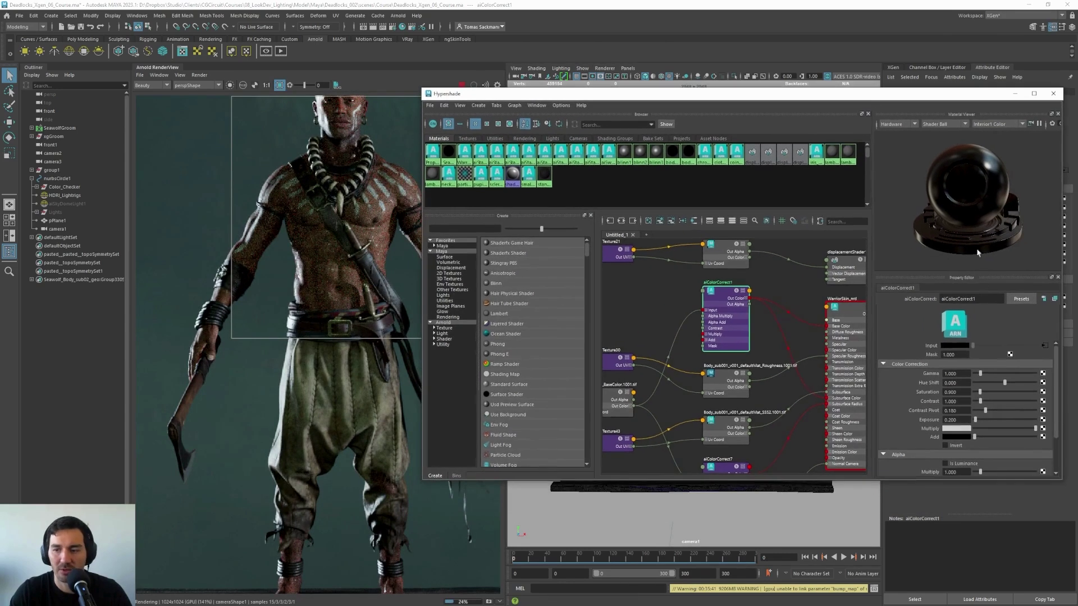
{"action": "left_click", "coordinate": [964, 373]}
{"action": "type", "text": "1"}
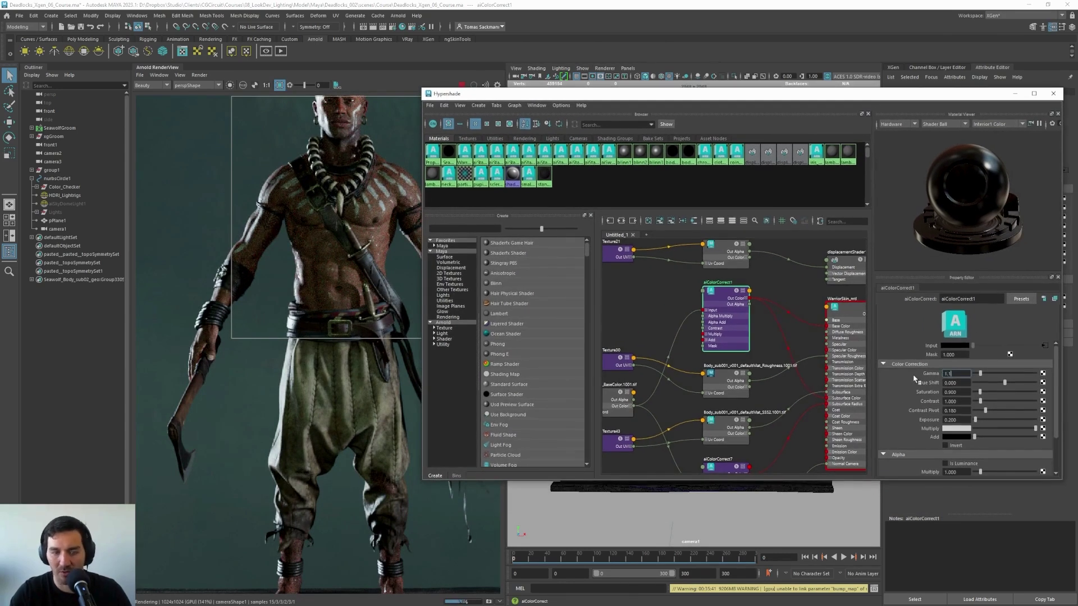
{"action": "type", "text": ".1"}
{"action": "key", "text": "Return"}
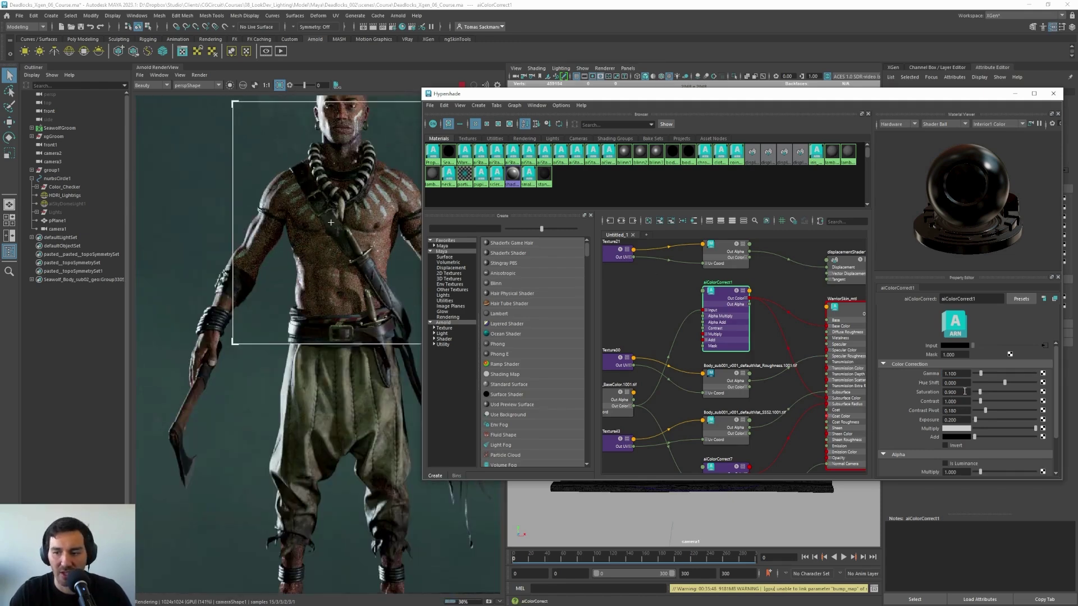
Set the saturation of aiColorCorrect1 to 1 and check the skin in the render
{"action": "left_click", "coordinate": [964, 391]}
{"action": "type", "text": "1"}
{"action": "key", "text": "Return"}
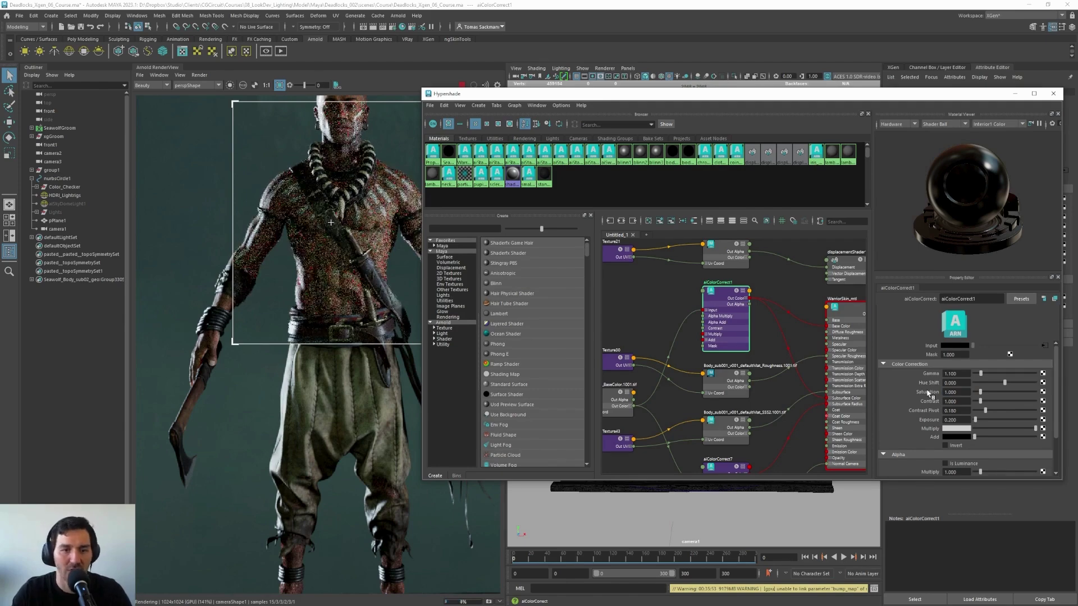
{"action": "scroll", "coordinate": [353, 253], "scroll_direction": "down", "scroll_amount": 1}
{"action": "scroll", "coordinate": [352, 253], "scroll_direction": "up", "scroll_amount": 1}
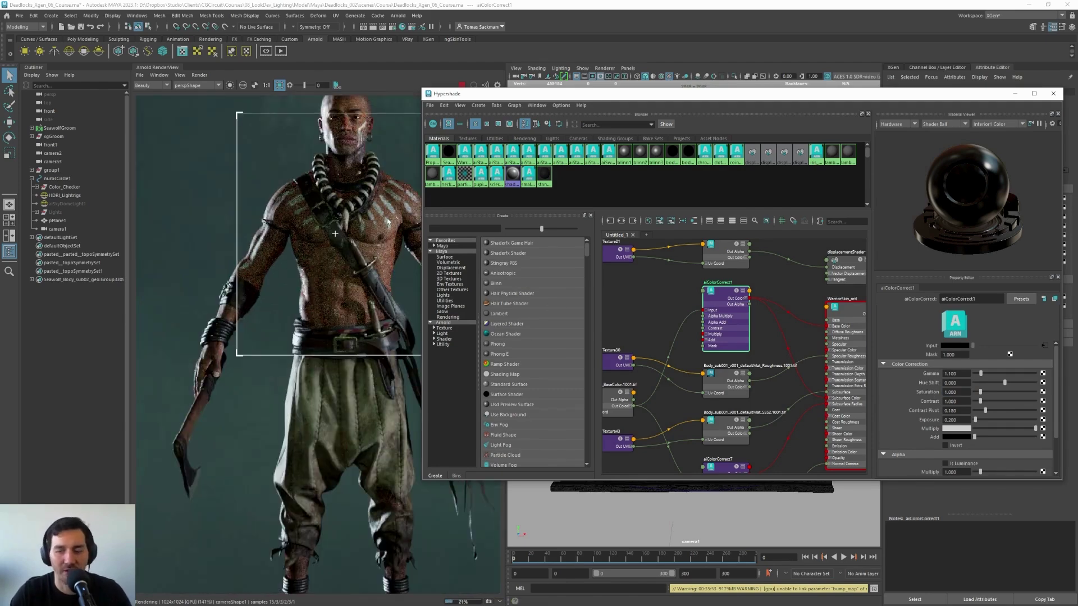
Try a contrast of 1.3 on aiColorCorrect1
{"action": "left_click", "coordinate": [966, 401]}
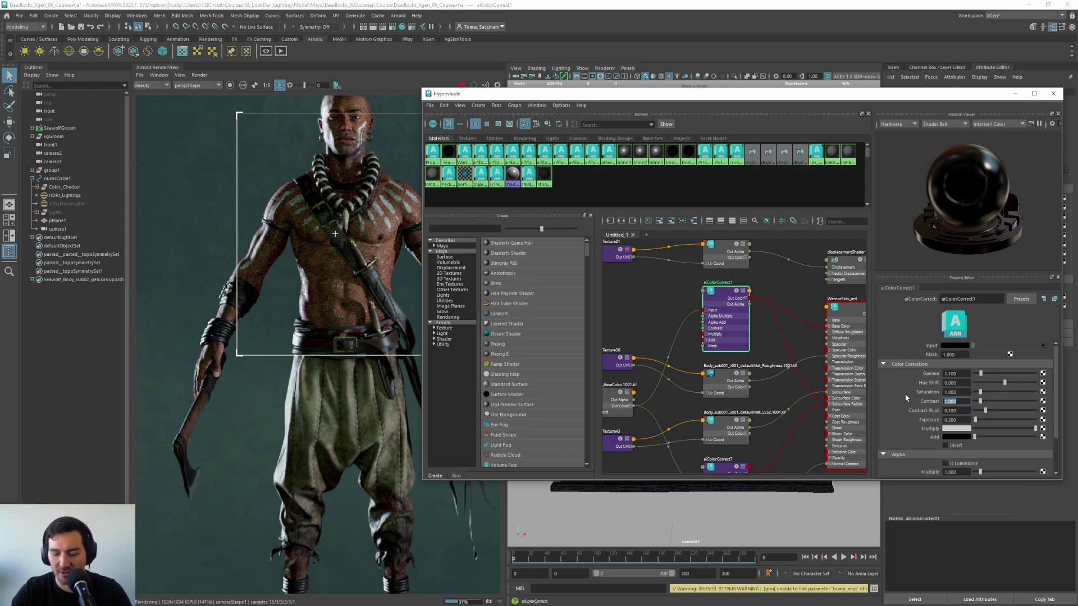
{"action": "type", "text": "1.3"}
{"action": "key", "text": "Return"}
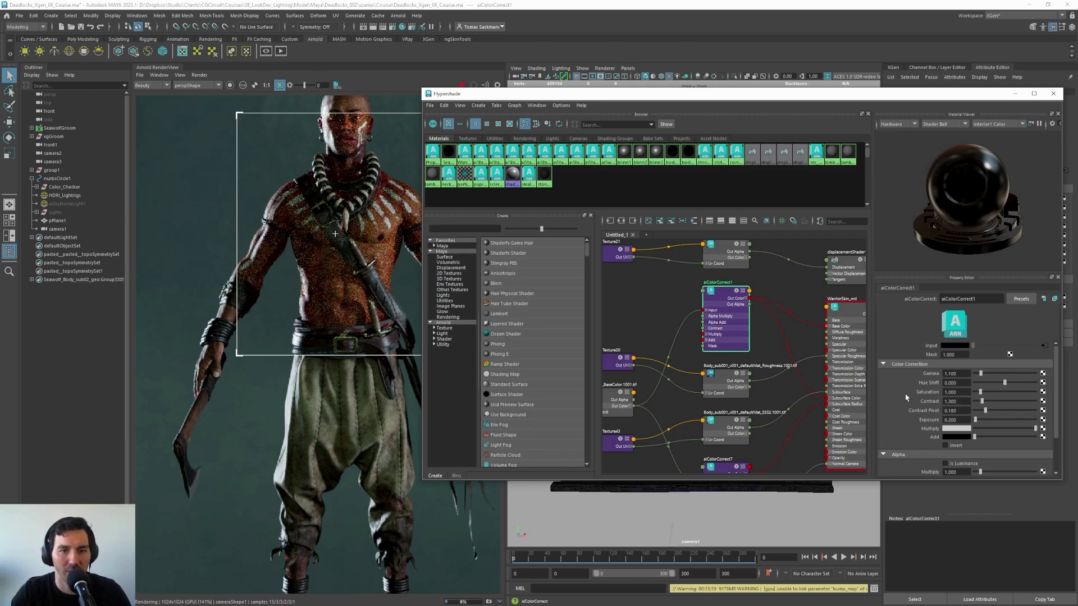
Set the contrast of aiColorCorrect1 to 1.05 and check the skin up close and at full figure
{"action": "left_click", "coordinate": [965, 402]}
{"action": "type", "text": "1"}
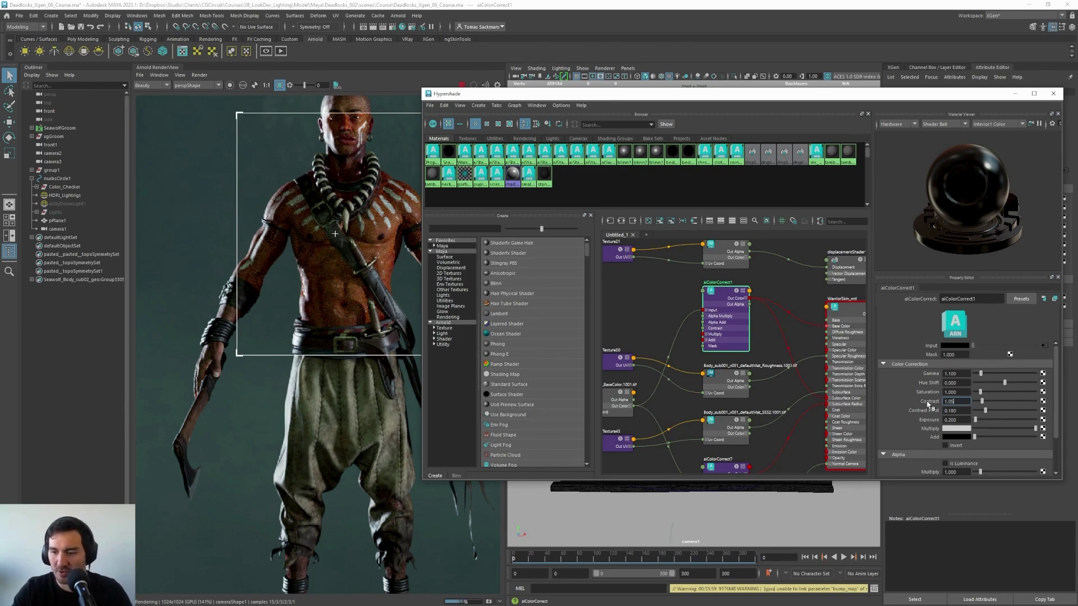
{"action": "type", "text": ".05"}
{"action": "key", "text": "Return"}
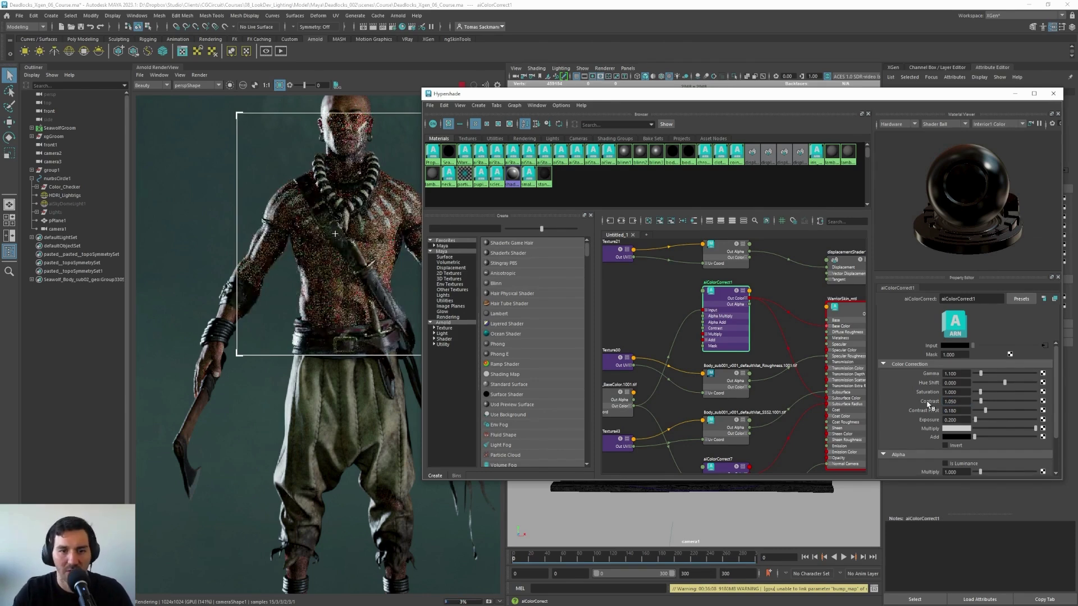
{"action": "scroll", "coordinate": [336, 273], "scroll_direction": "down", "scroll_amount": 3}
{"action": "scroll", "coordinate": [334, 252], "scroll_direction": "up", "scroll_amount": 2}
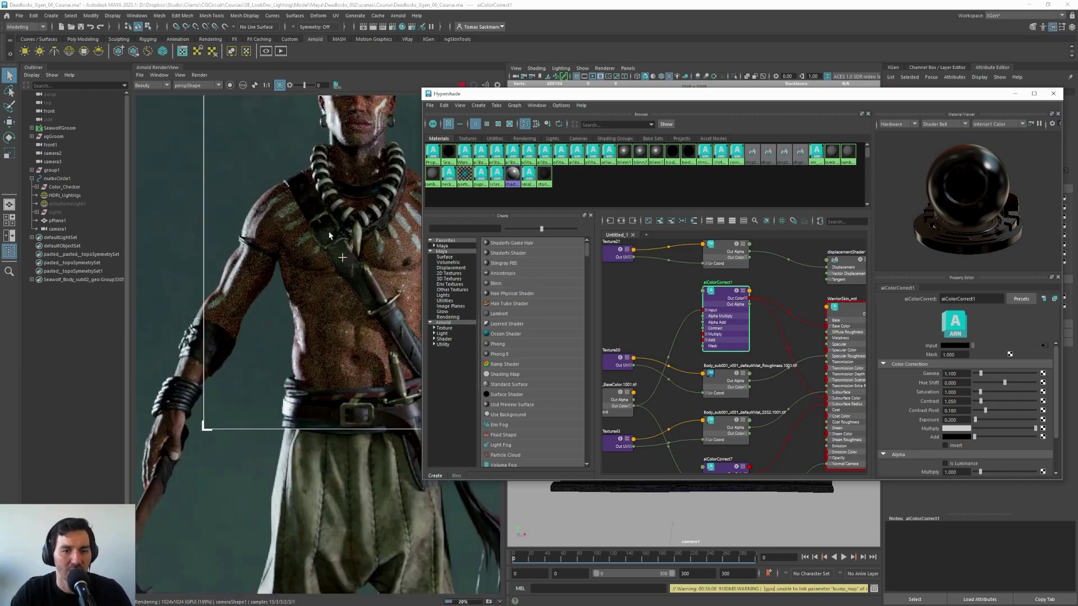
{"action": "scroll", "coordinate": [331, 235], "scroll_direction": "down", "scroll_amount": 4}
{"action": "scroll", "coordinate": [330, 231], "scroll_direction": "up", "scroll_amount": 4}
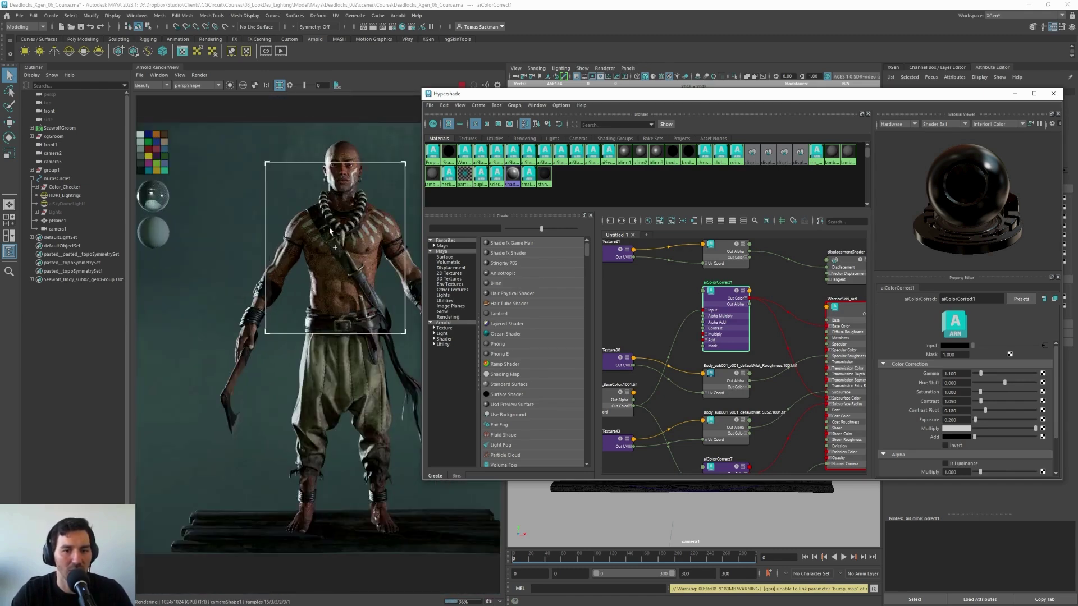
Set the gamma of aiColorCorrect1 to 1.02, move the Hypershade out of the way and inspect the rendered skin
{"action": "left_click", "coordinate": [957, 373]}
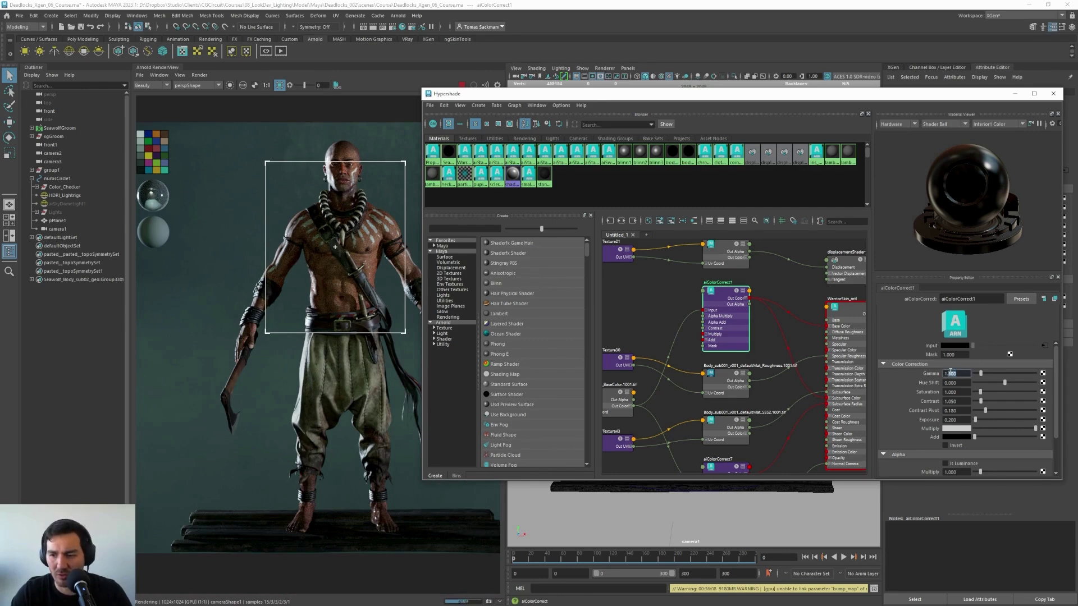
{"action": "type", "text": "1.0"}
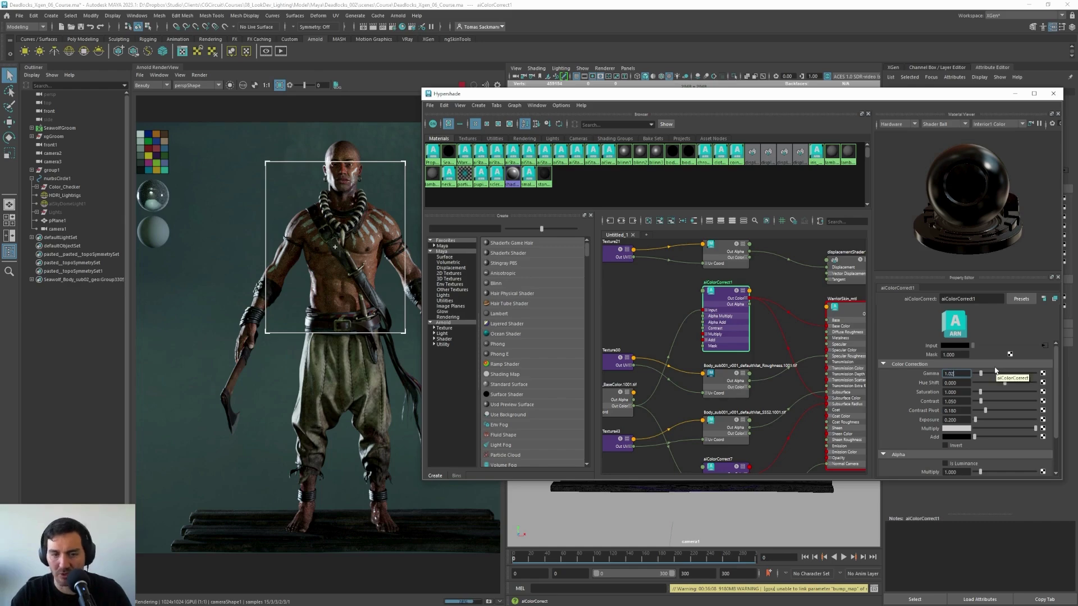
{"action": "type", "text": "2"}
{"action": "key", "text": "Return"}
{"action": "scroll", "coordinate": [312, 225], "scroll_direction": "down", "scroll_amount": 2}
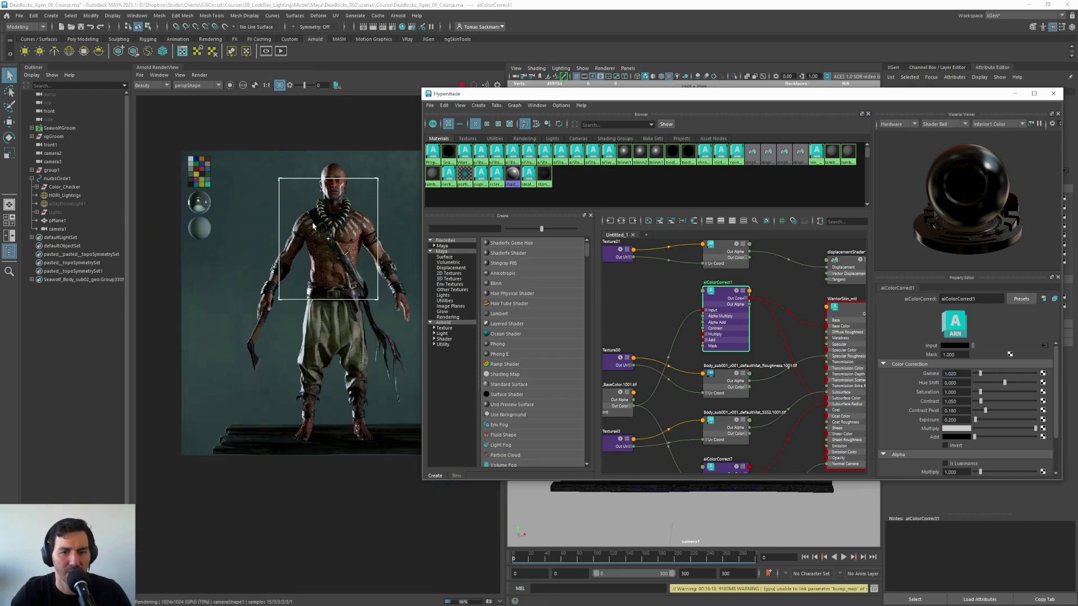
{"action": "left_click_drag", "start_coordinate": [723, 95], "coordinate": [1077, 84]}
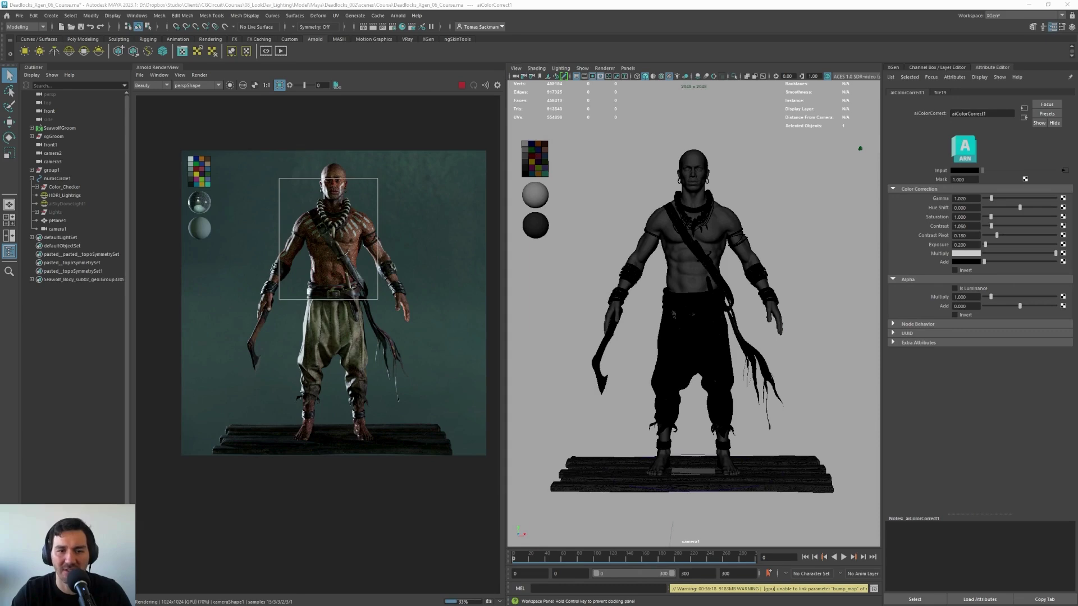
{"action": "scroll", "coordinate": [317, 244], "scroll_direction": "up", "scroll_amount": 2}
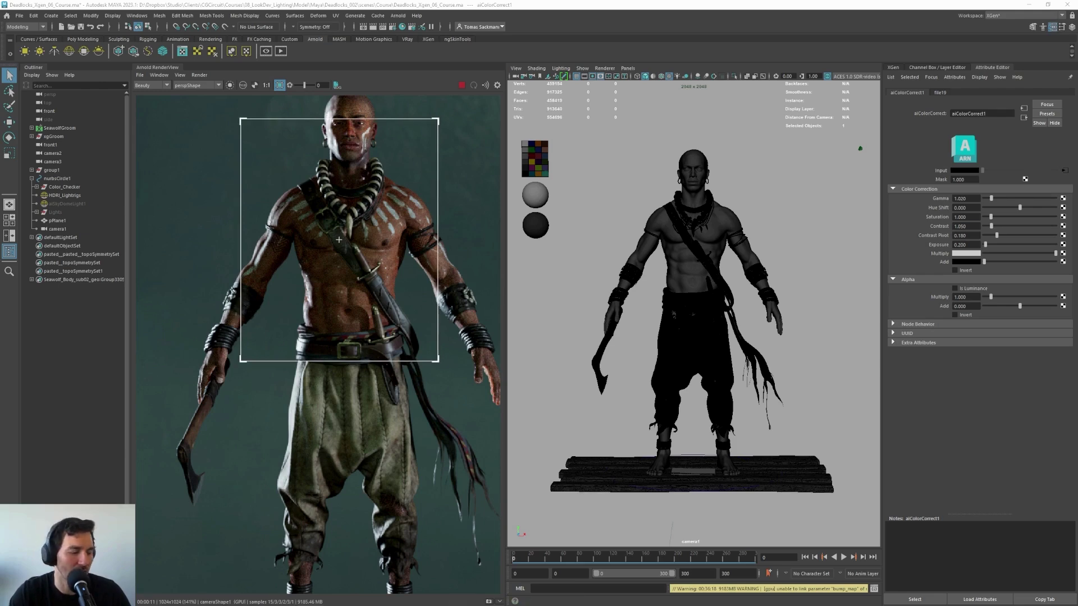
Select the aiSwitch1 node in the Node Editor and set its index to 1
{"action": "key", "text": "alt+Tab"}
{"action": "middle_click_drag", "start_coordinate": [803, 299], "coordinate": [788, 410], "text": "alt"}
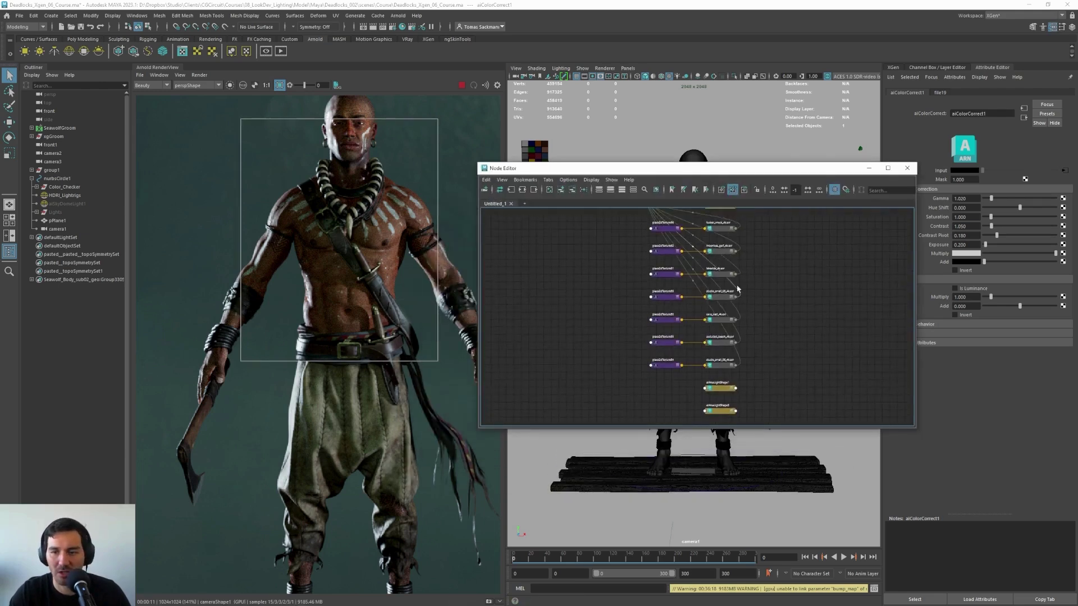
{"action": "middle_click_drag", "start_coordinate": [755, 220], "coordinate": [747, 343], "text": "alt"}
{"action": "scroll", "coordinate": [655, 317], "scroll_direction": "up", "scroll_amount": 4}
{"action": "left_click", "coordinate": [655, 318]}
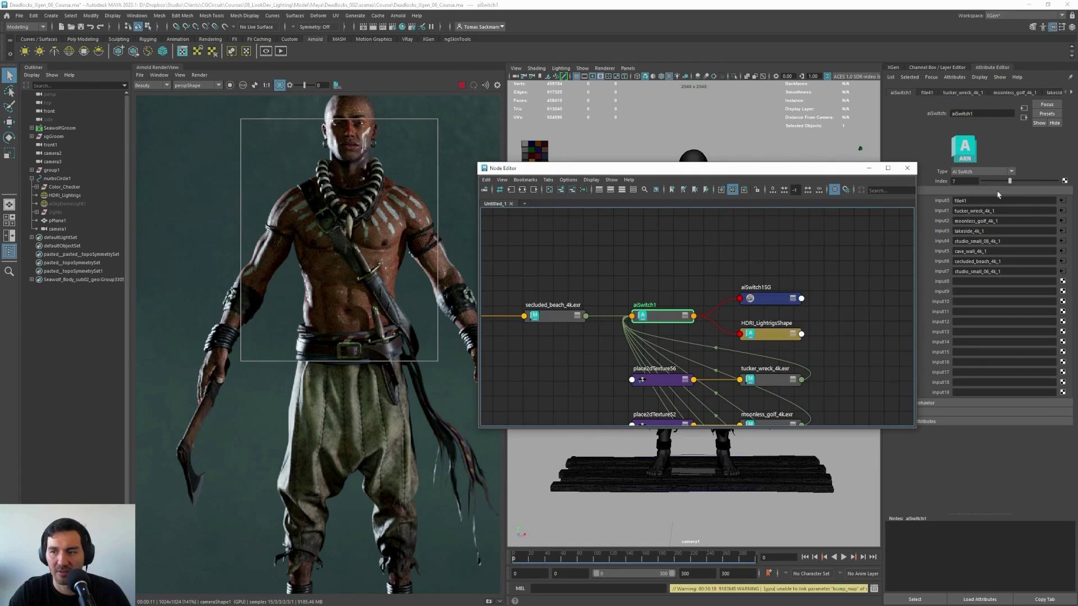
{"action": "double_click", "coordinate": [970, 180]}
{"action": "type", "text": "1"}
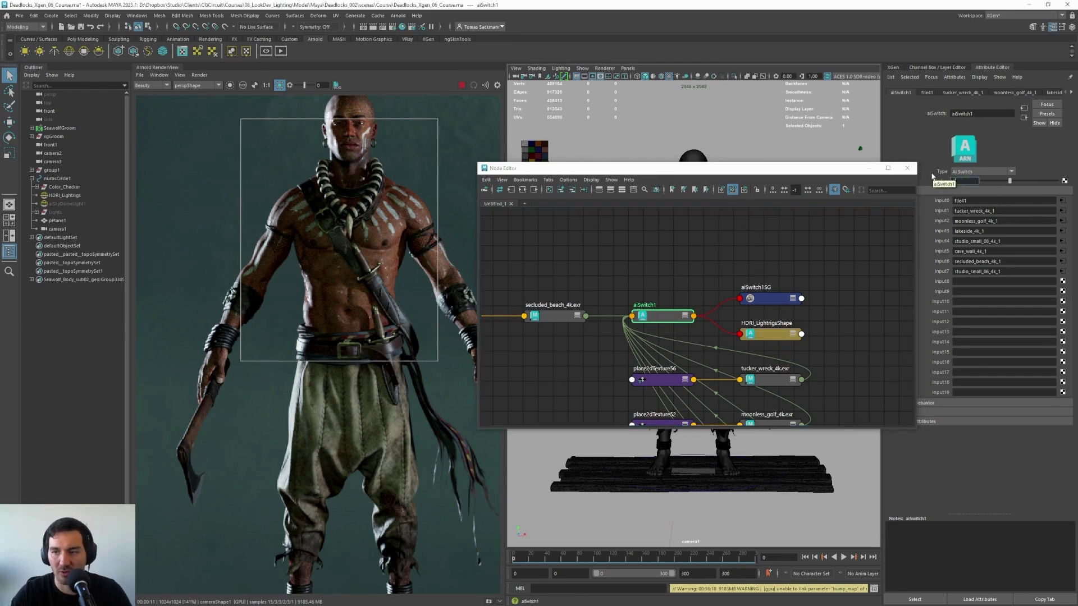
{"action": "key", "text": "Return"}
Turn off the render region and view the full figure against the whole HDRI background
{"action": "scroll", "coordinate": [334, 241], "scroll_direction": "down", "scroll_amount": 2}
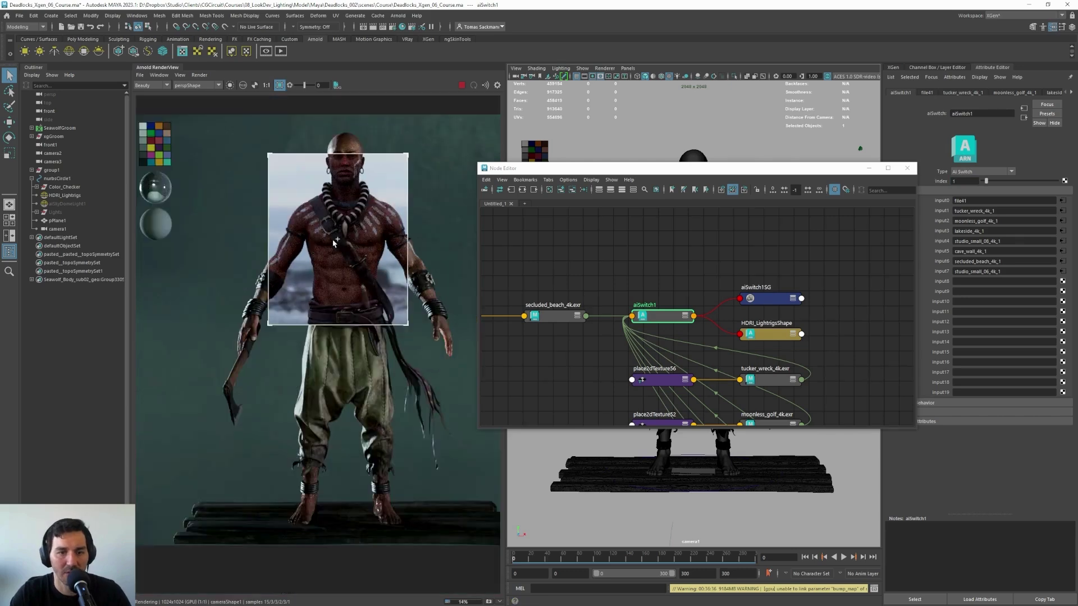
{"action": "scroll", "coordinate": [272, 221], "scroll_direction": "up", "scroll_amount": 1}
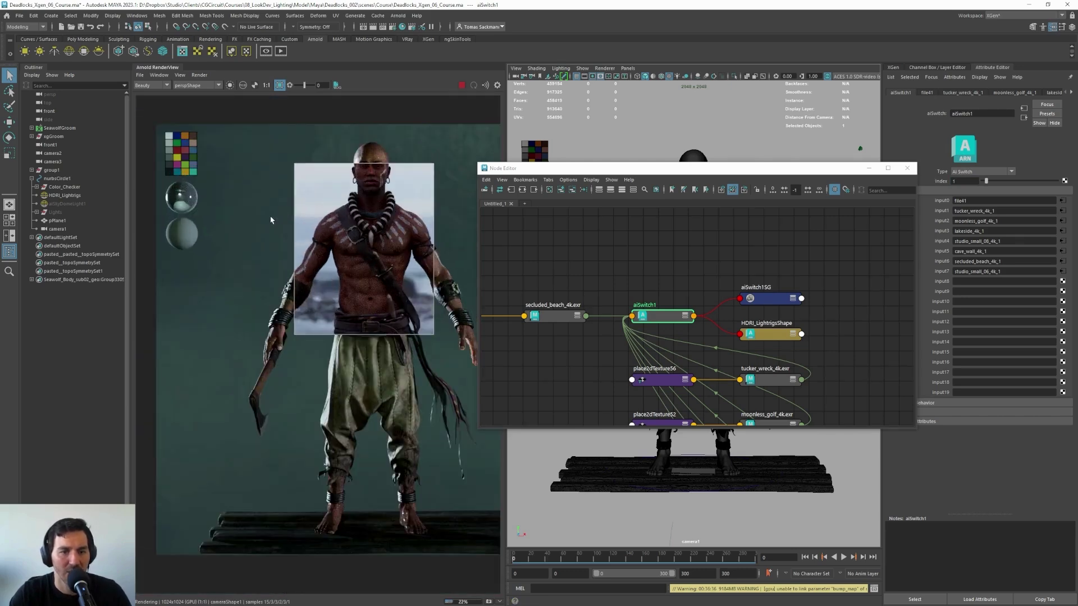
{"action": "left_click", "coordinate": [280, 87]}
{"action": "scroll", "coordinate": [351, 271], "scroll_direction": "down", "scroll_amount": 2}
{"action": "scroll", "coordinate": [361, 254], "scroll_direction": "up", "scroll_amount": 2}
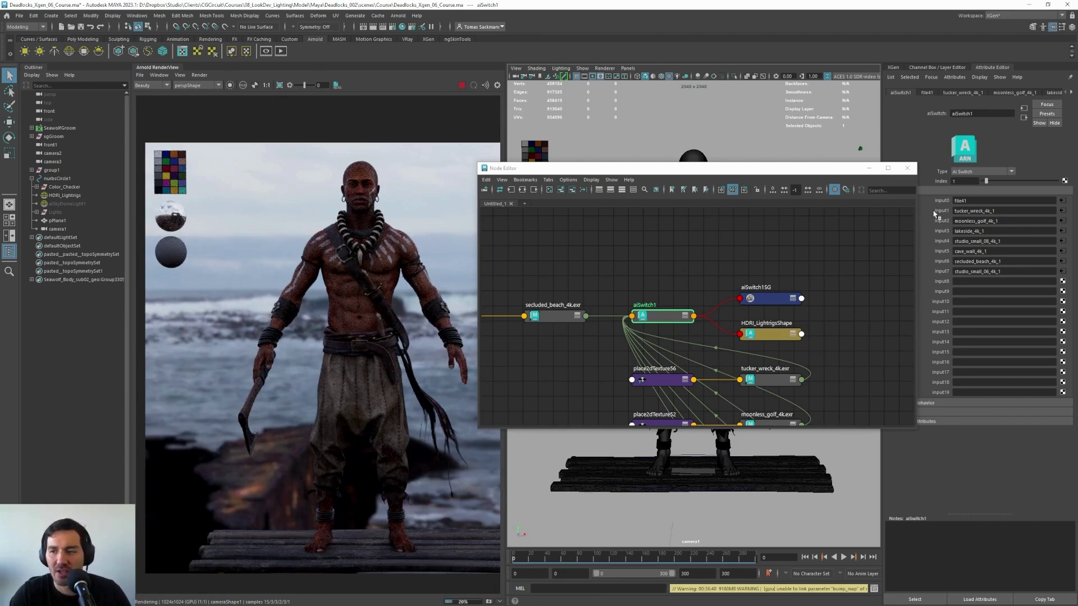
Try index 2 on aiSwitch1 to preview the moonless_golf map
{"action": "left_click_drag", "start_coordinate": [962, 181], "coordinate": [919, 177]}
{"action": "type", "text": "2"}
{"action": "key", "text": "Return"}
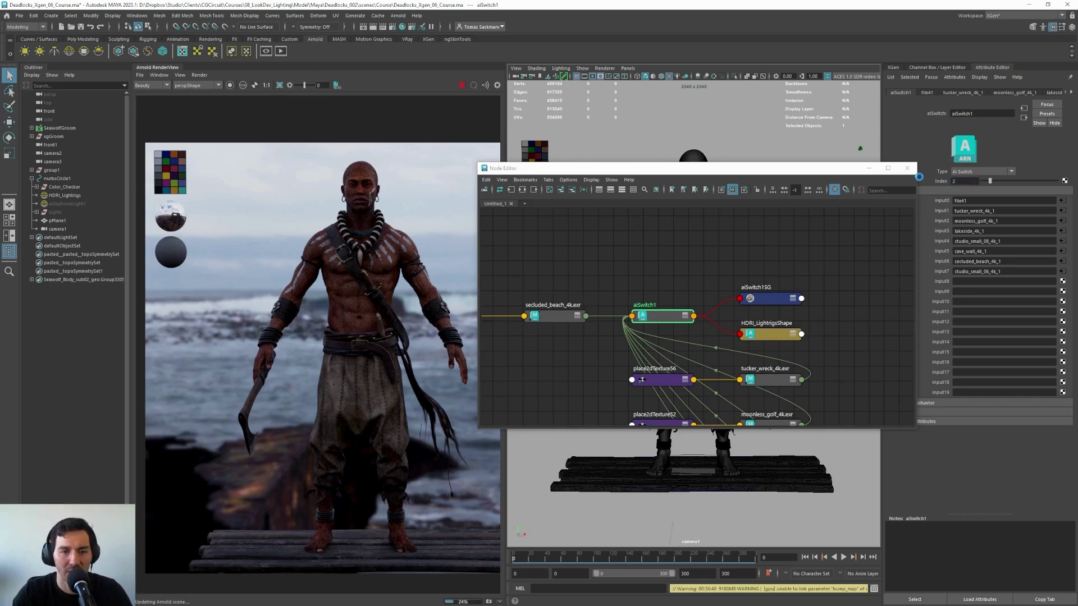
Set the aiSwitch1 index to 3 and inspect the character up close and at full figure under the lakeside map
{"action": "left_click", "coordinate": [956, 181]}
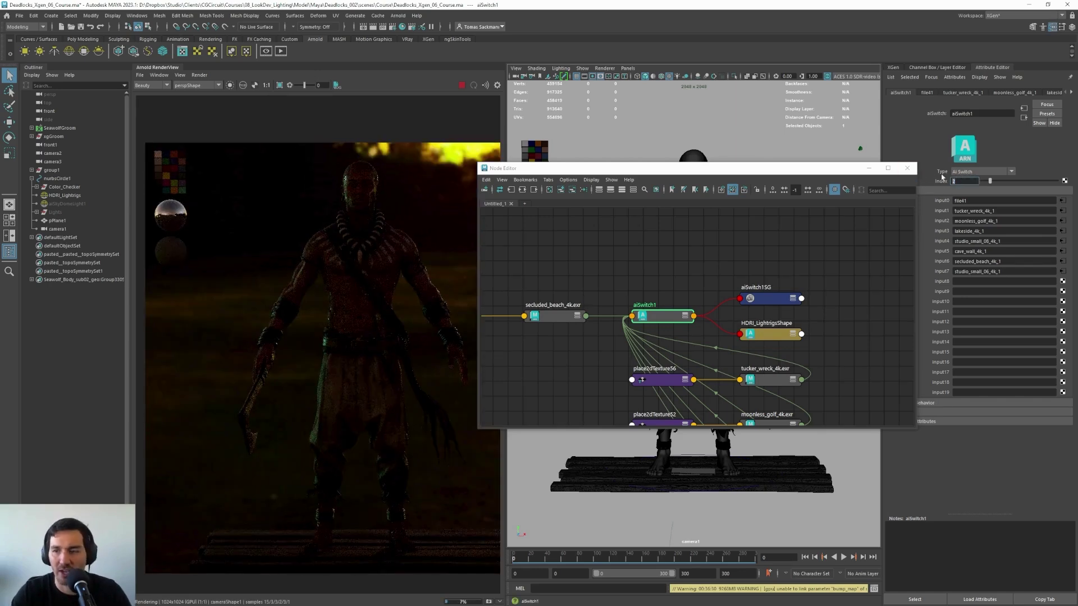
{"action": "type", "text": "3"}
{"action": "key", "text": "Return"}
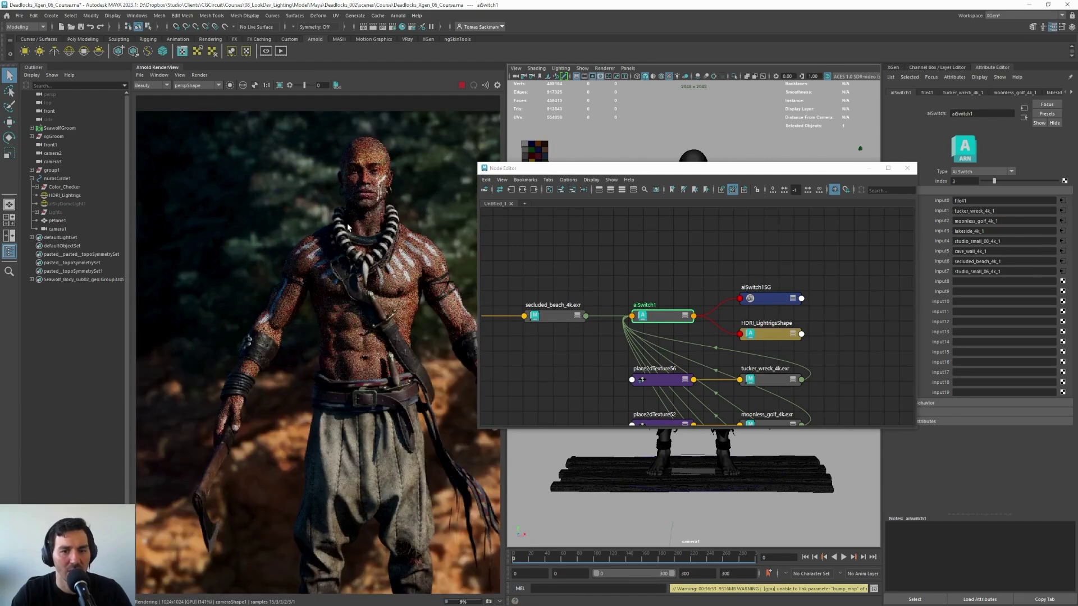
{"action": "scroll", "coordinate": [347, 227], "scroll_direction": "up", "scroll_amount": 2}
{"action": "scroll", "coordinate": [348, 228], "scroll_direction": "down", "scroll_amount": 2}
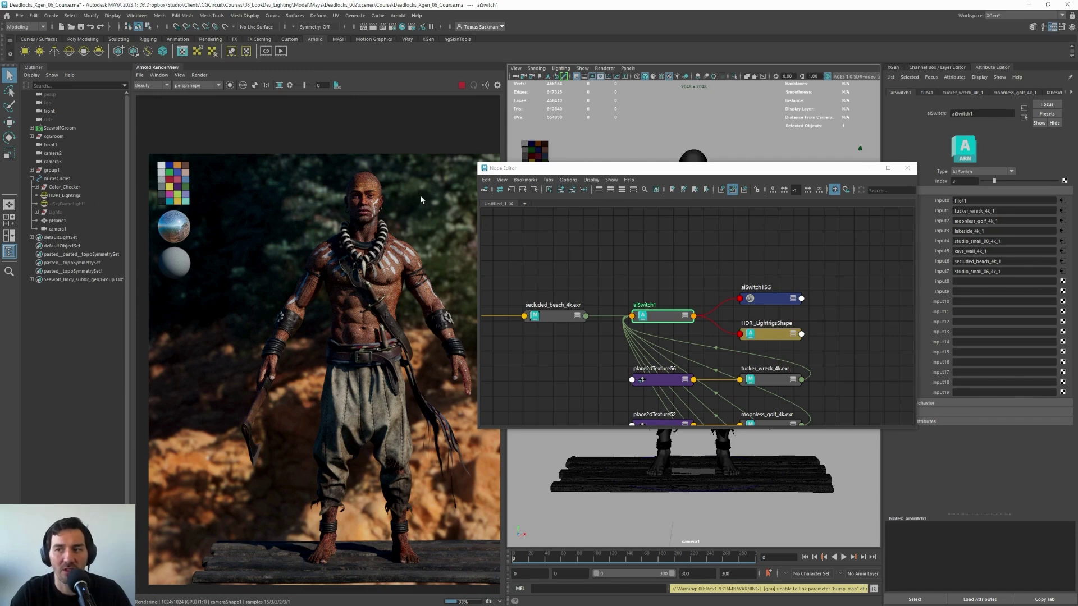
Show the tucker_wreck_4k_1 file attributes, put the Node Editor away and examine the skin in the render
{"action": "left_click", "coordinate": [975, 94]}
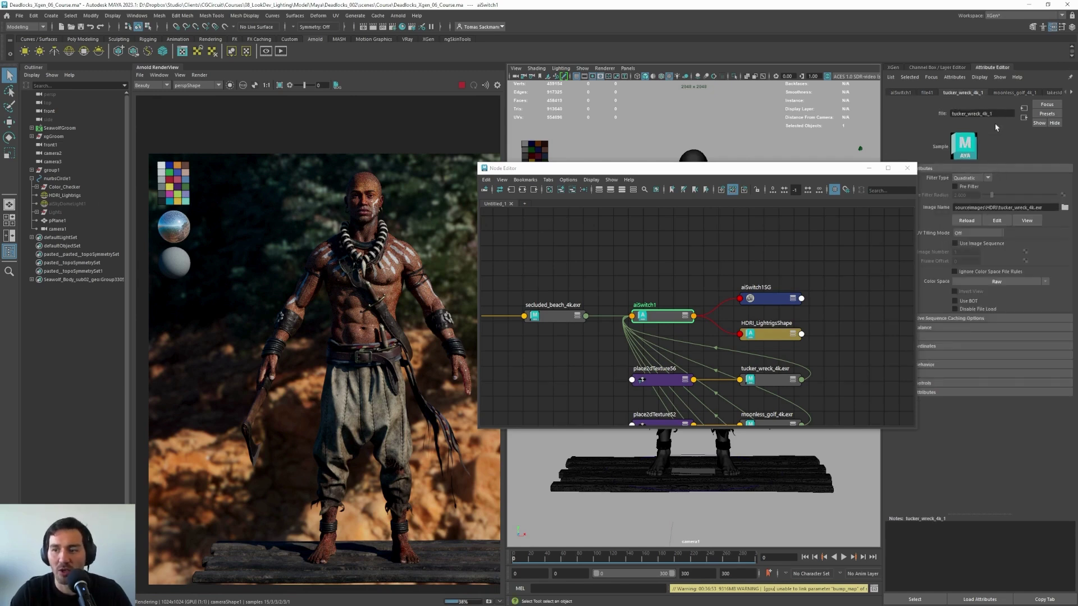
{"action": "left_click_drag", "start_coordinate": [842, 176], "coordinate": [797, 132]}
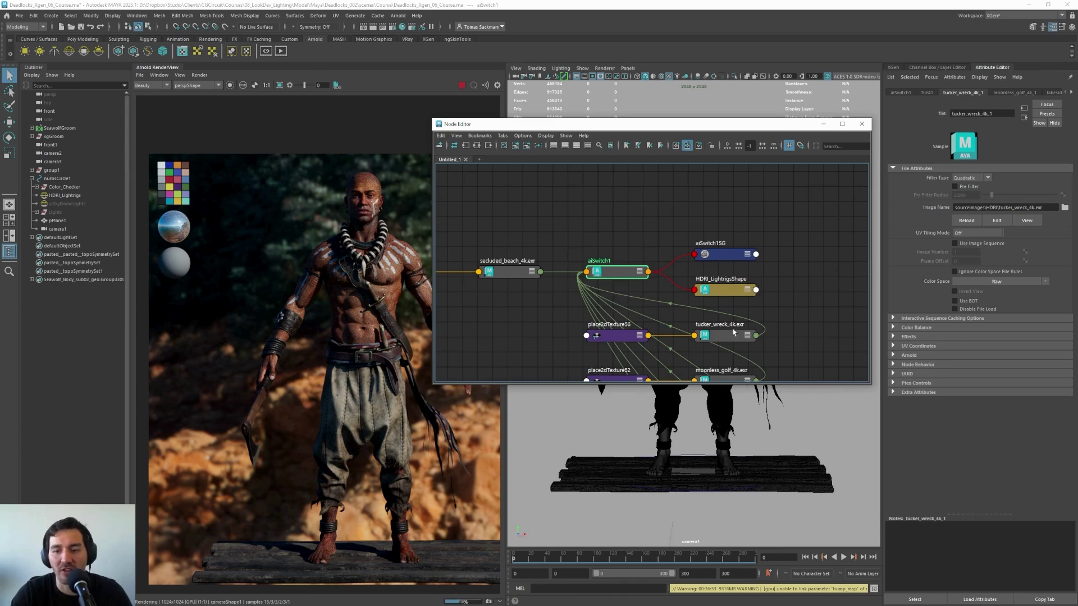
{"action": "left_click", "coordinate": [824, 123]}
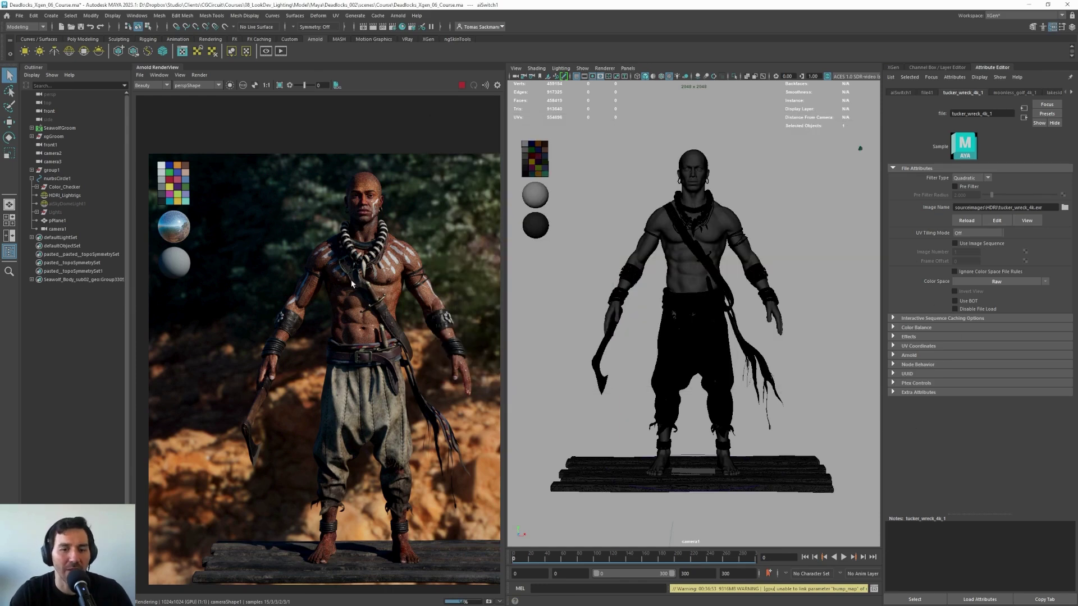
{"action": "scroll", "coordinate": [355, 251], "scroll_direction": "up", "scroll_amount": 3}
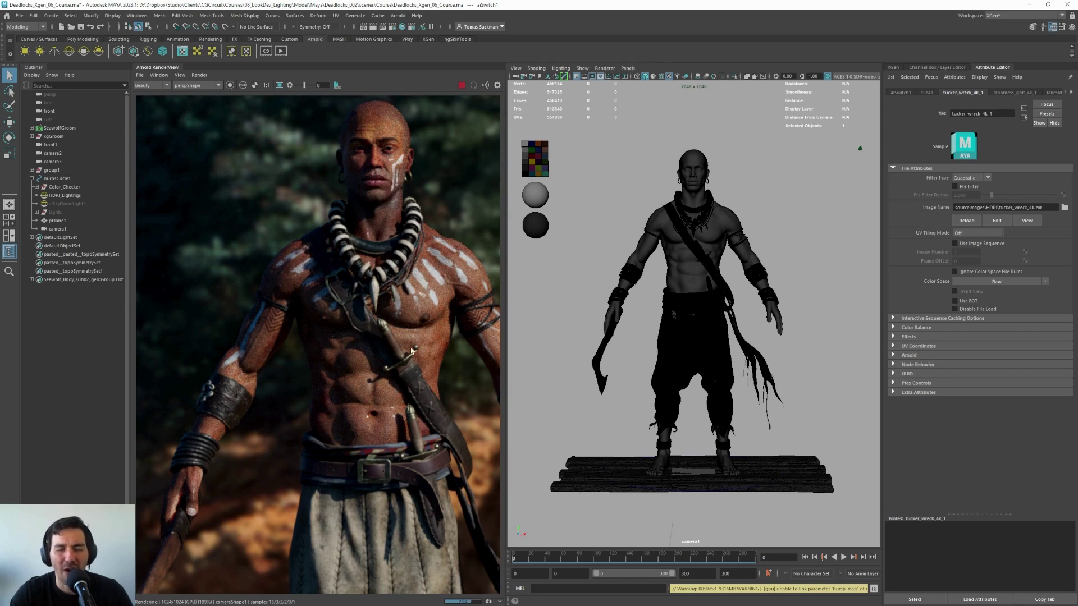
{"action": "scroll", "coordinate": [425, 296], "scroll_direction": "down", "scroll_amount": 2}
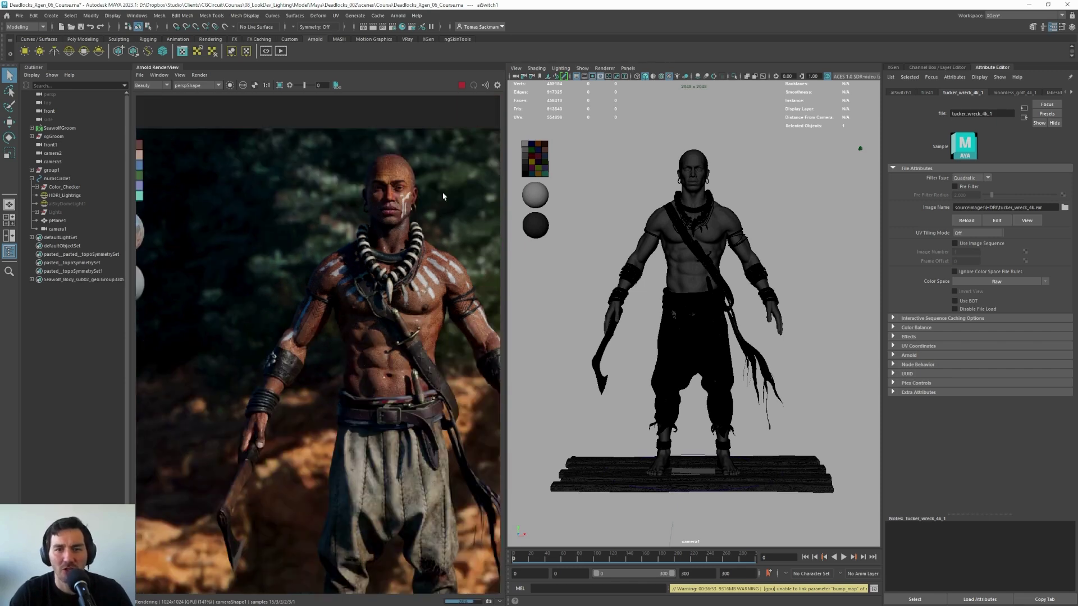
Select the Roughness file node in the body's Hypershade skin network and limit the render to a region over the head and torso
{"action": "left_click", "coordinate": [713, 260]}
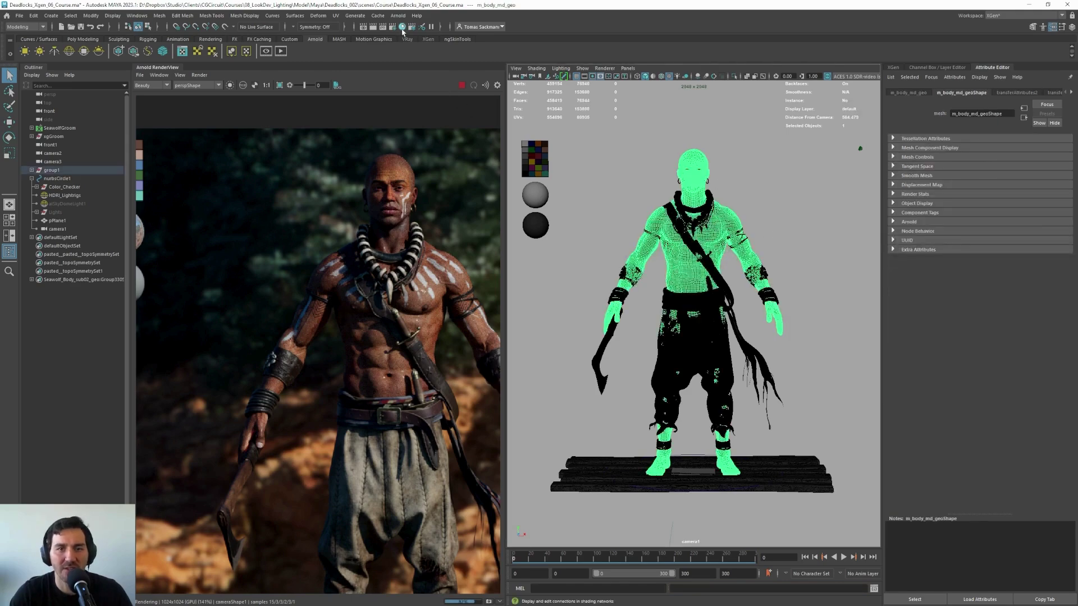
{"action": "left_click_drag", "start_coordinate": [1077, 160], "coordinate": [847, 84]}
{"action": "middle_click_drag", "start_coordinate": [690, 285], "coordinate": [674, 265], "text": "alt"}
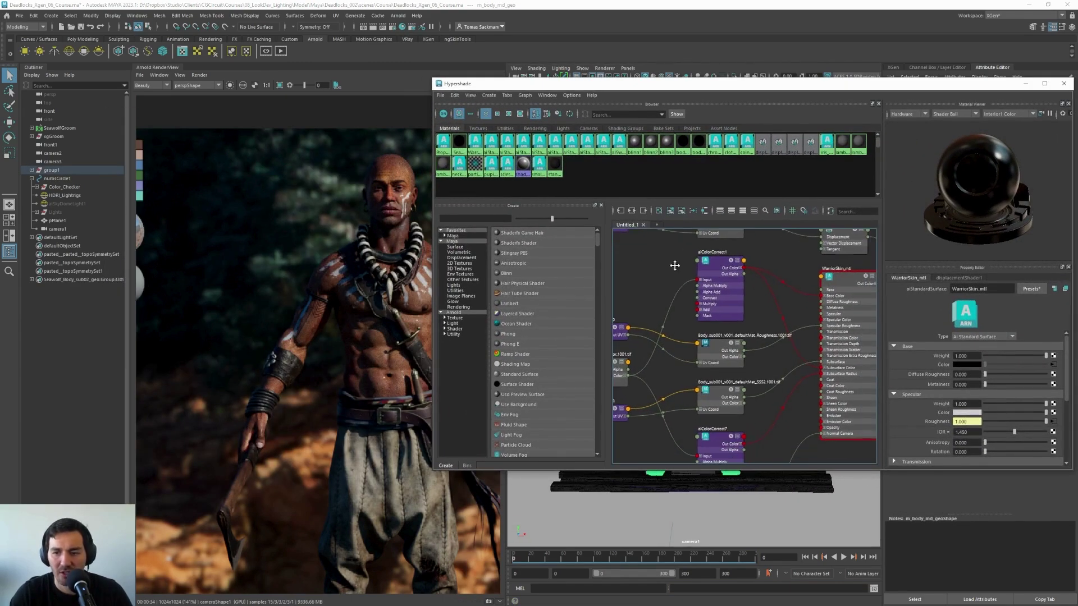
{"action": "left_click", "coordinate": [721, 349]}
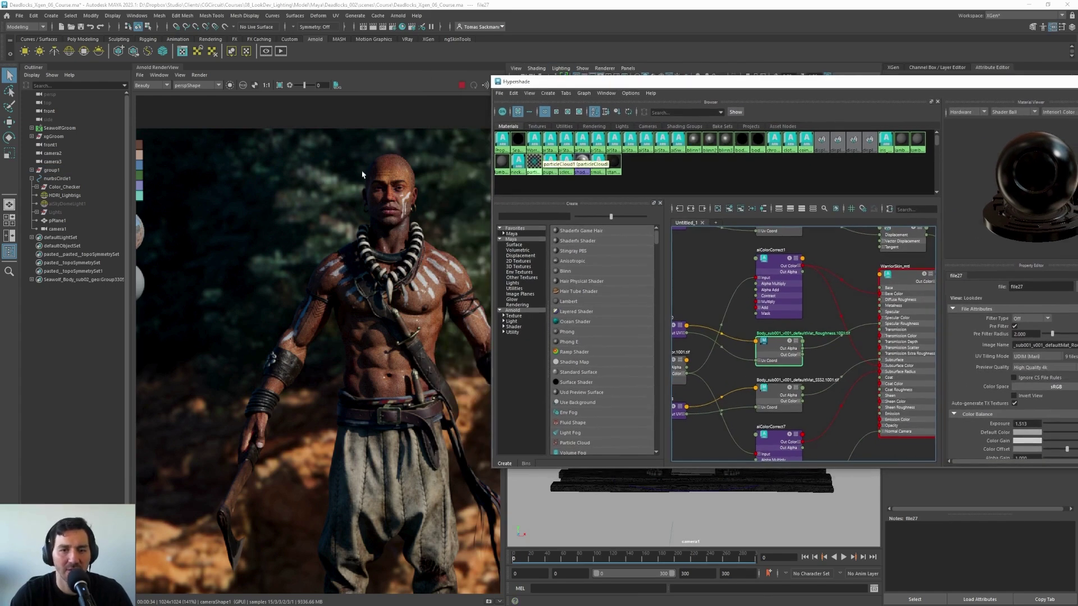
{"action": "left_click", "coordinate": [279, 85]}
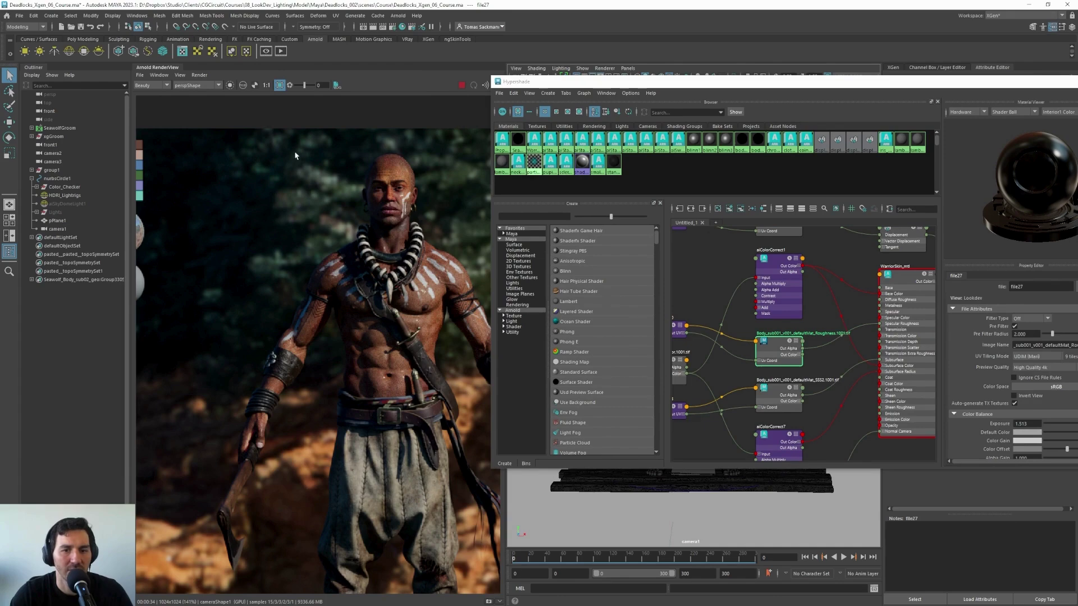
{"action": "left_click_drag", "start_coordinate": [299, 171], "coordinate": [469, 384]}
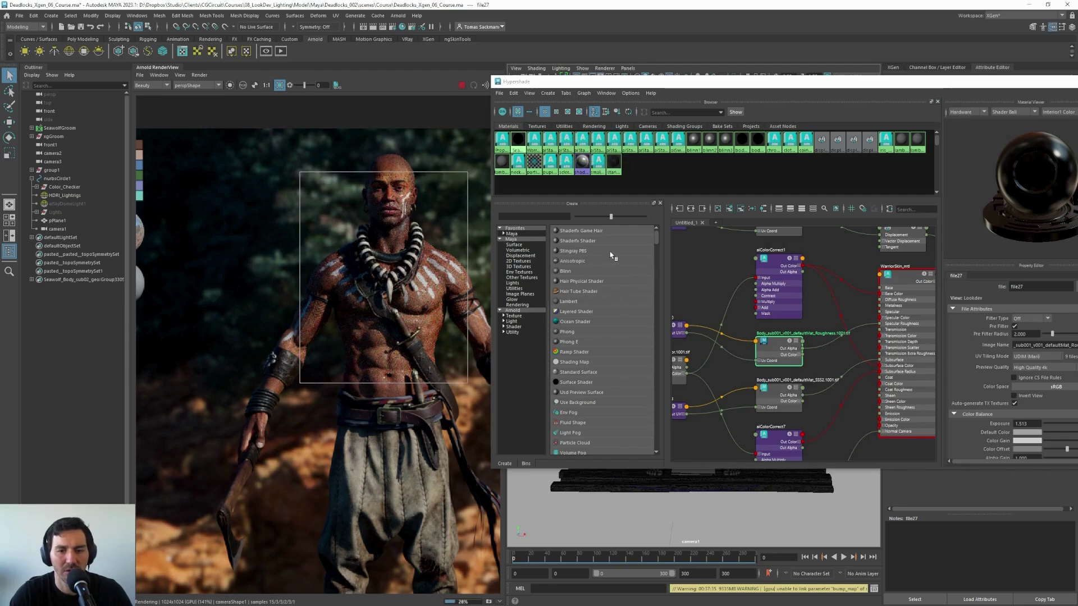
Try lowering the Color Offset of the skin's Roughness map to black and check the shine in the render
{"action": "middle_click_drag", "start_coordinate": [815, 379], "coordinate": [817, 343], "text": "alt"}
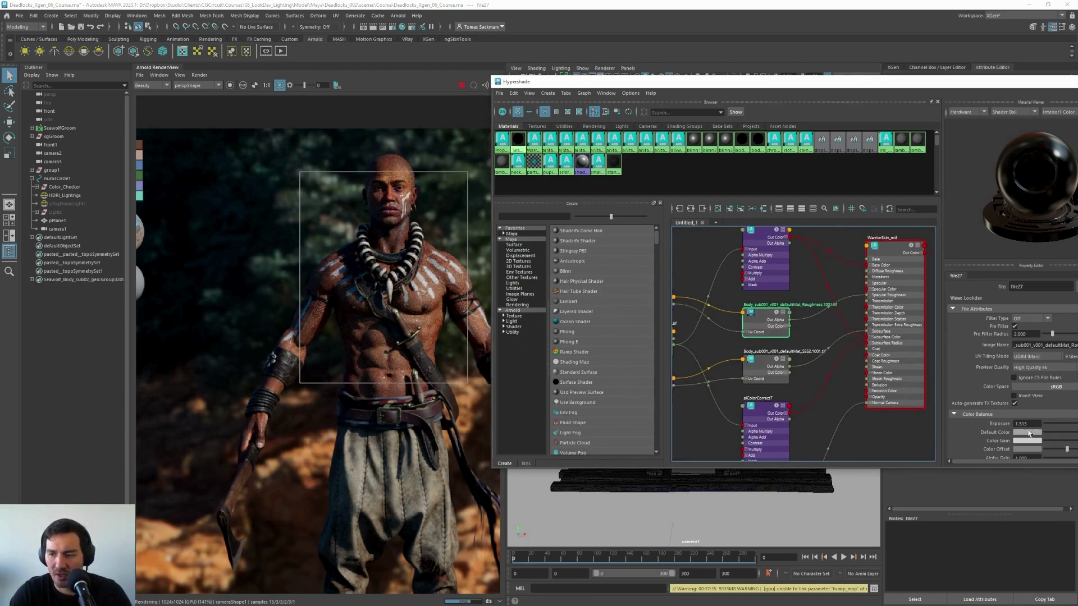
{"action": "left_click_drag", "start_coordinate": [938, 85], "coordinate": [892, 52]}
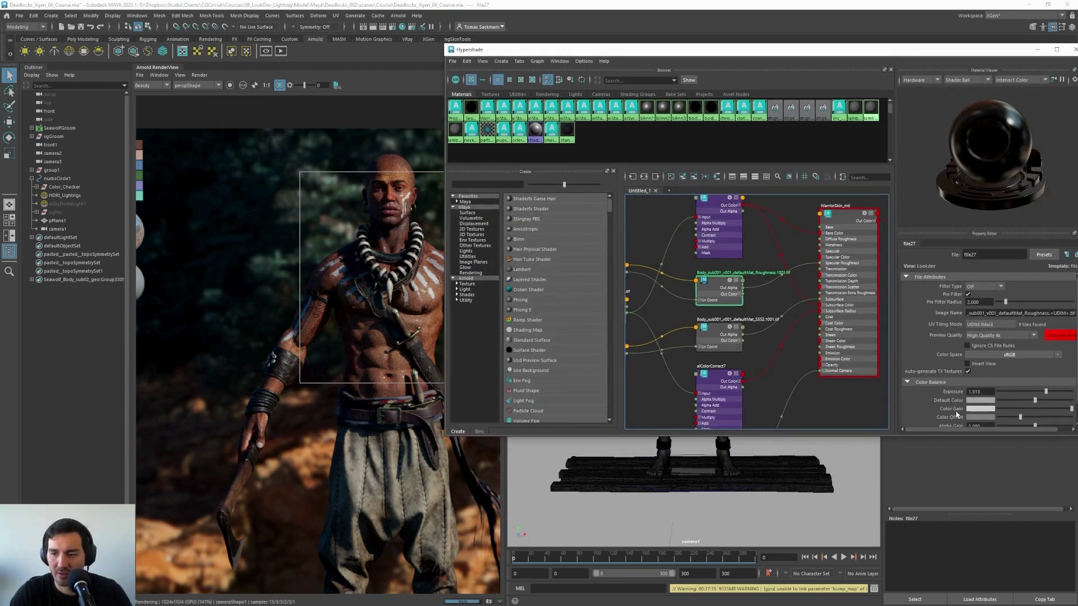
{"action": "left_click_drag", "start_coordinate": [1019, 418], "coordinate": [989, 418]}
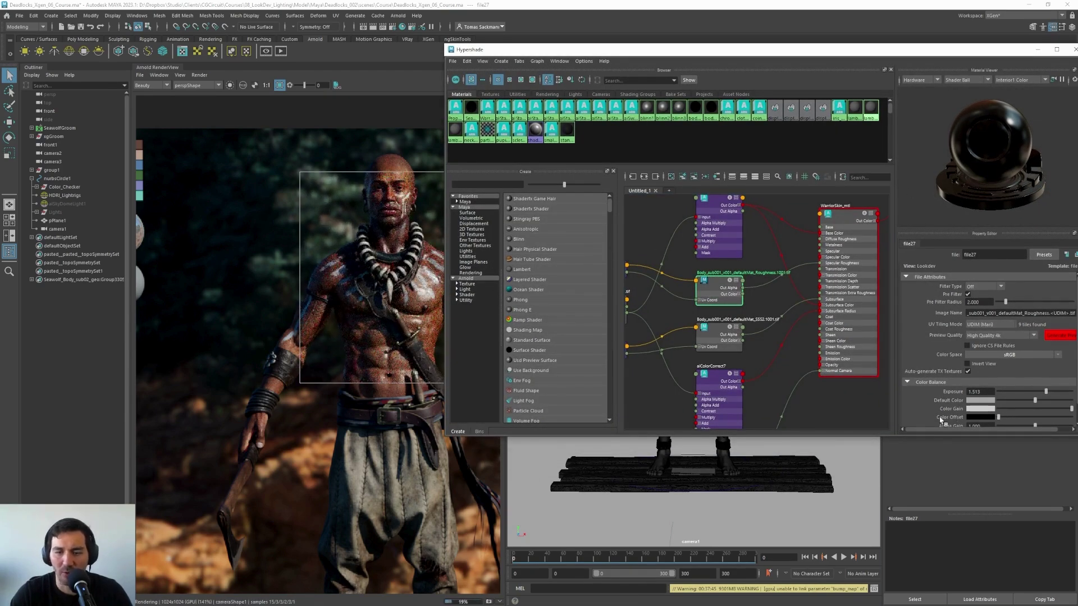
{"action": "scroll", "coordinate": [393, 303], "scroll_direction": "up", "scroll_amount": 2}
{"action": "scroll", "coordinate": [393, 304], "scroll_direction": "down", "scroll_amount": 3}
{"action": "scroll", "coordinate": [426, 309], "scroll_direction": "up", "scroll_amount": 4}
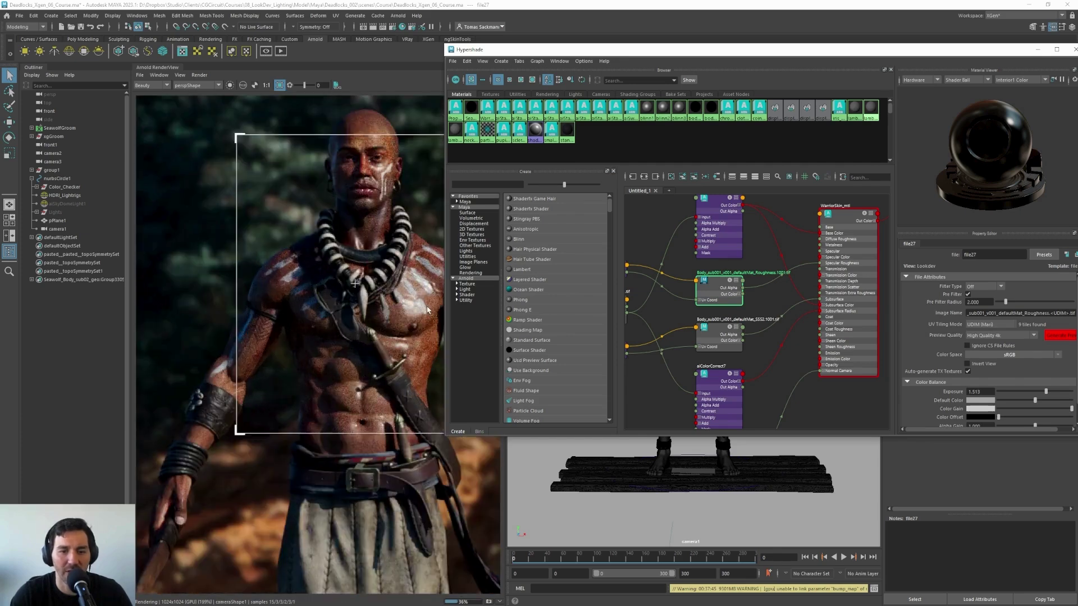
Raise the Roughness map's Color Offset to a medium grey and inspect the skin's highlights
{"action": "left_click_drag", "start_coordinate": [1003, 422], "coordinate": [1016, 419]}
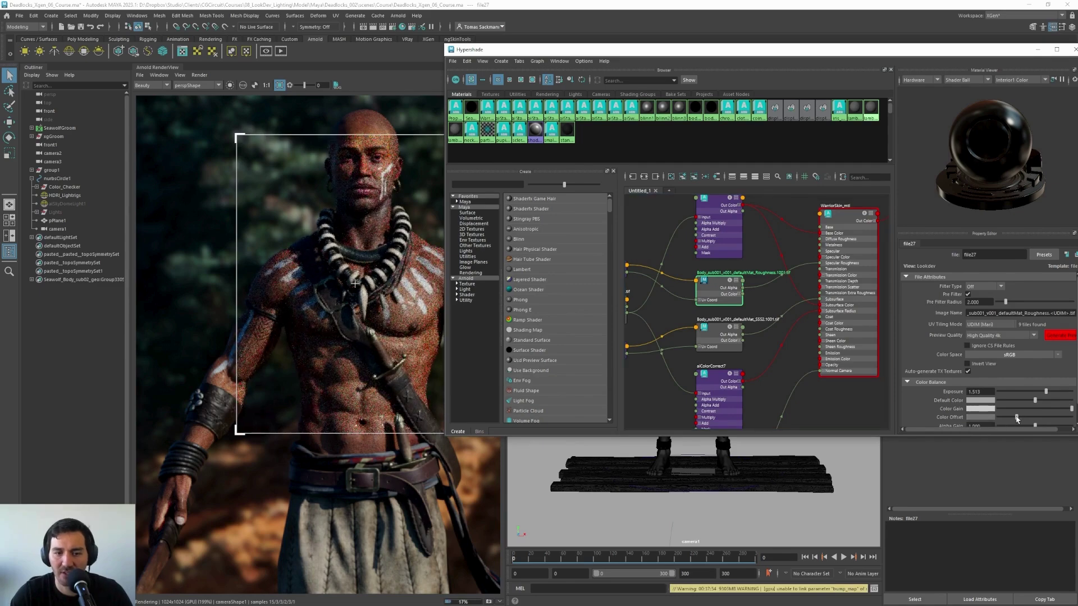
{"action": "scroll", "coordinate": [396, 309], "scroll_direction": "up", "scroll_amount": 1}
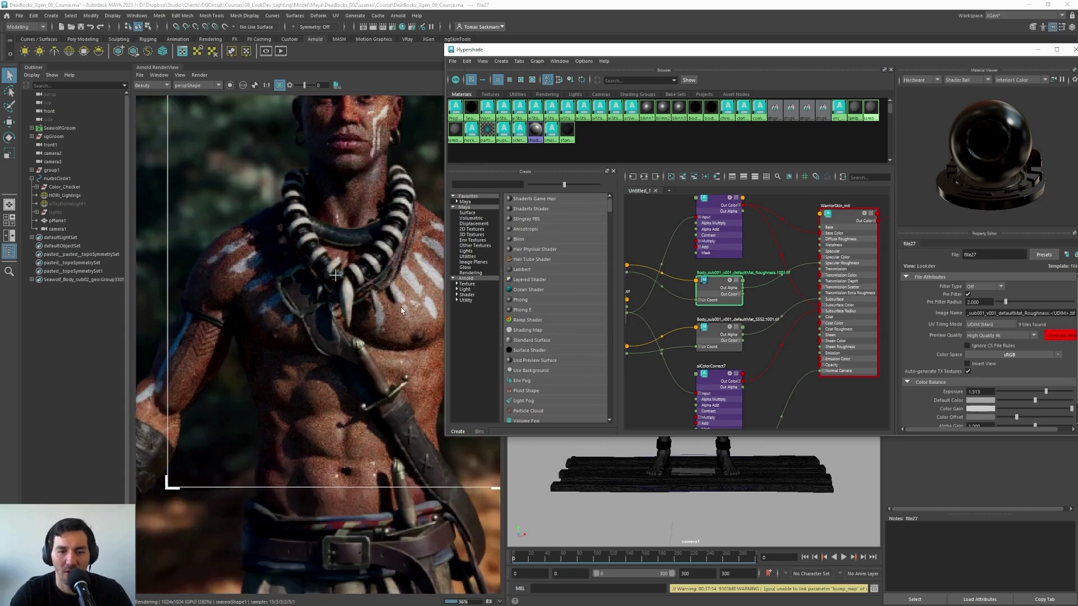
{"action": "scroll", "coordinate": [401, 325], "scroll_direction": "down", "scroll_amount": 2}
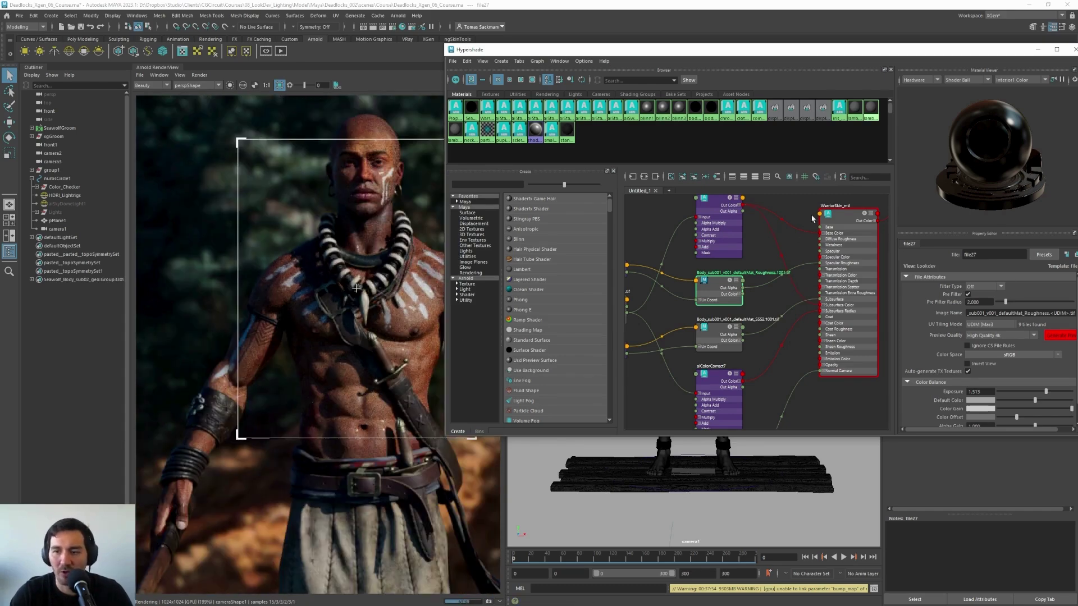
Set the coat weight of WarriorSkin_mtl to 0.025 and check the skin up close and at full figure
{"action": "left_click", "coordinate": [838, 219]}
{"action": "scroll", "coordinate": [1011, 387], "scroll_direction": "down", "scroll_amount": 3}
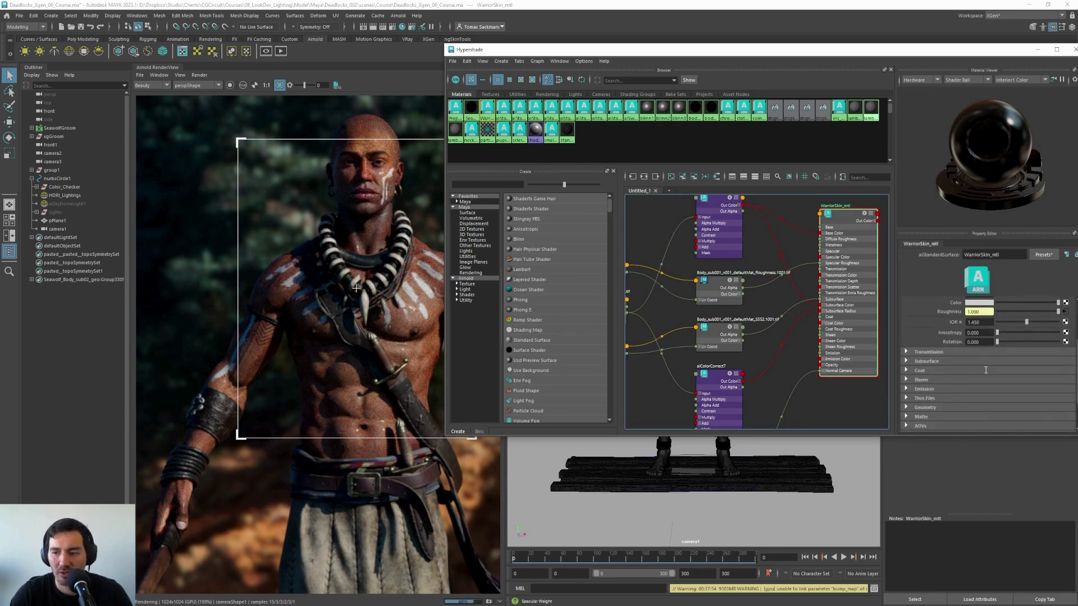
{"action": "left_click_drag", "start_coordinate": [986, 381], "coordinate": [974, 380]}
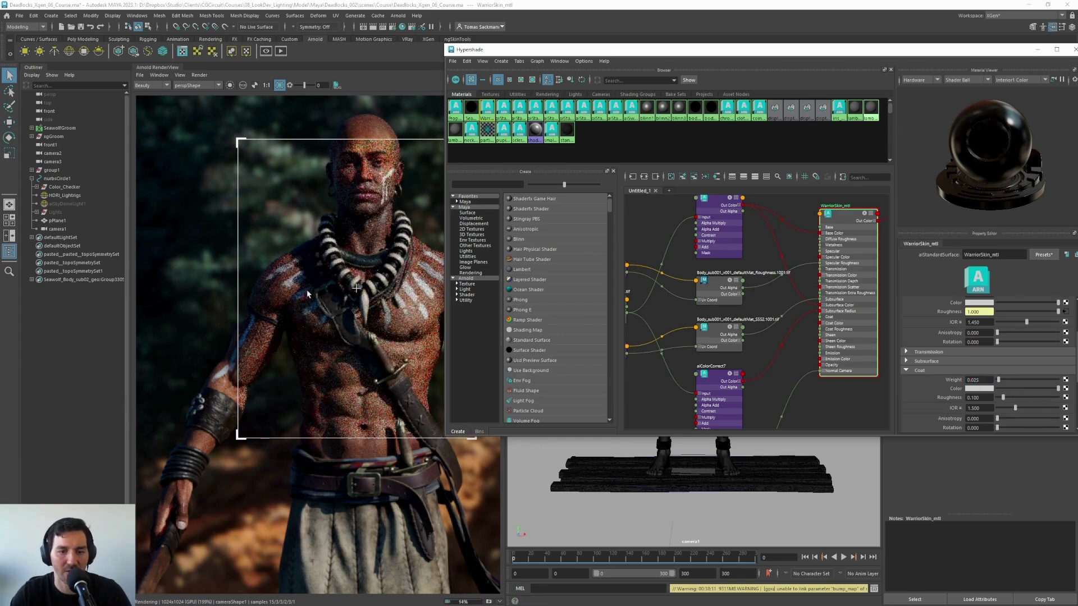
{"action": "scroll", "coordinate": [334, 295], "scroll_direction": "down", "scroll_amount": 2}
{"action": "scroll", "coordinate": [344, 330], "scroll_direction": "up", "scroll_amount": 2}
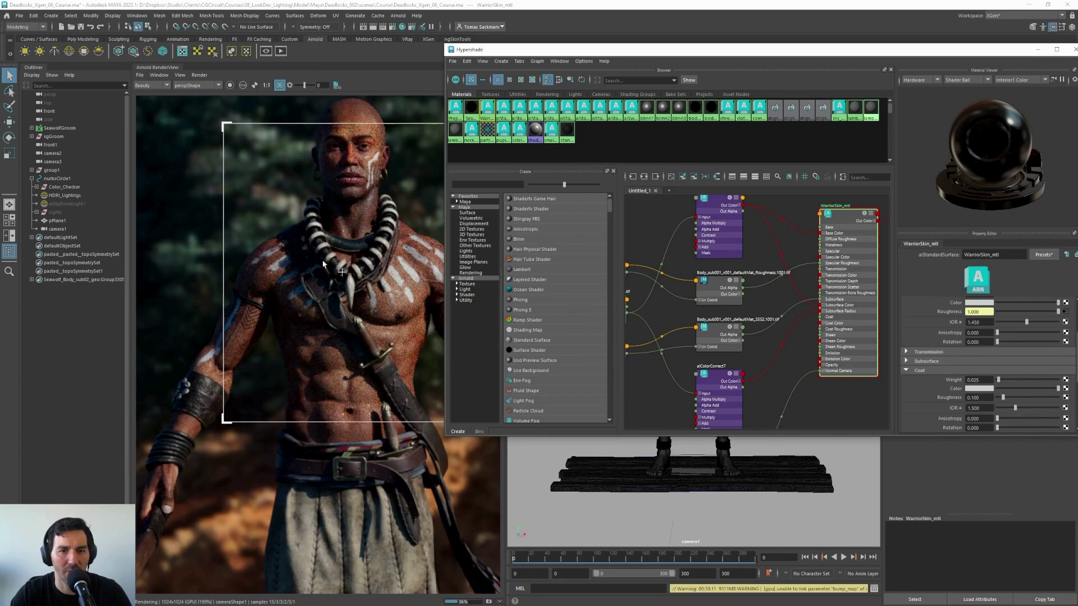
{"action": "scroll", "coordinate": [323, 262], "scroll_direction": "down", "scroll_amount": 3}
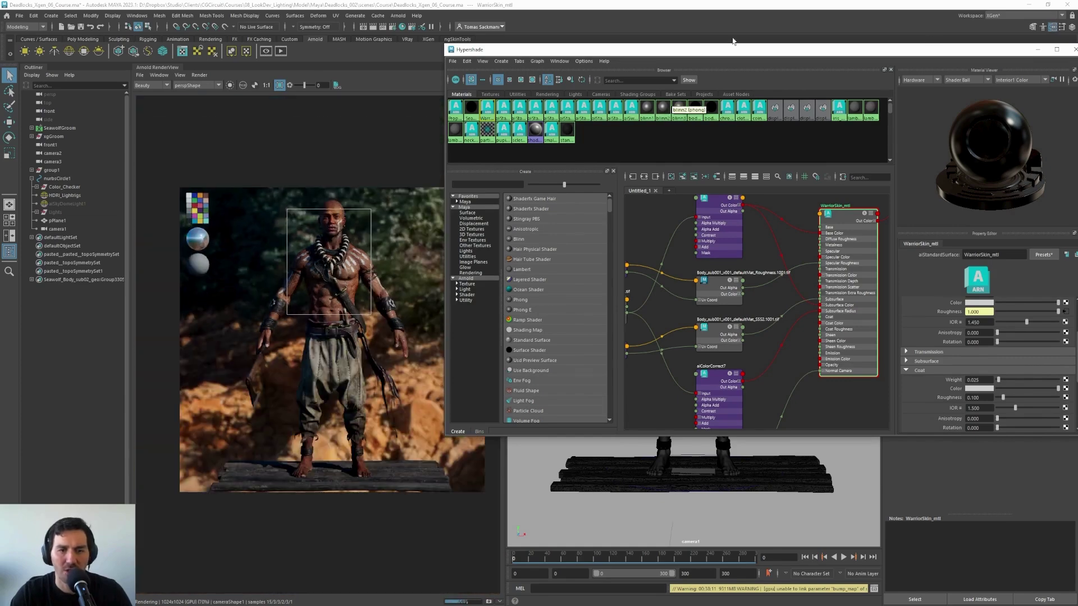
Put the Hypershade away, turn off the render region and review the entire character in the render
{"action": "left_click", "coordinate": [1037, 50]}
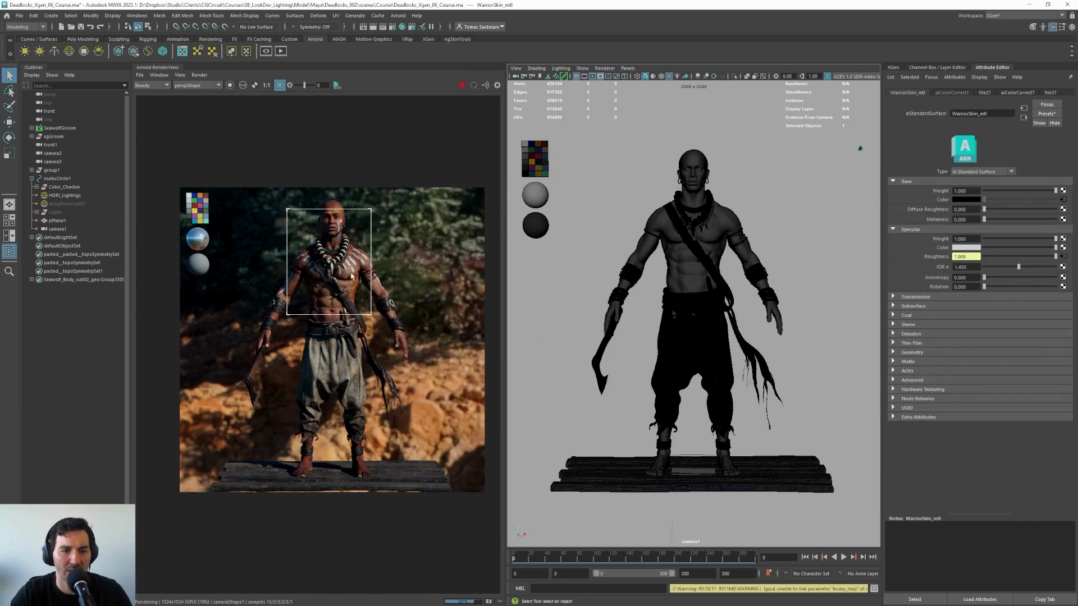
{"action": "scroll", "coordinate": [312, 267], "scroll_direction": "up", "scroll_amount": 1}
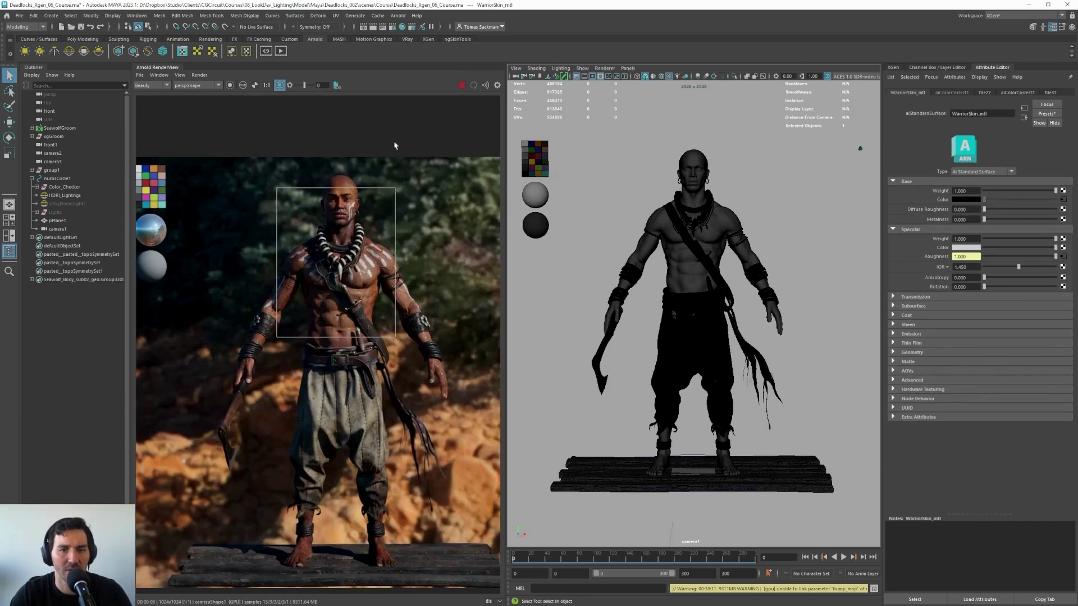
{"action": "left_click", "coordinate": [279, 85]}
{"action": "scroll", "coordinate": [337, 254], "scroll_direction": "down", "scroll_amount": 2}
{"action": "scroll", "coordinate": [336, 254], "scroll_direction": "up", "scroll_amount": 1}
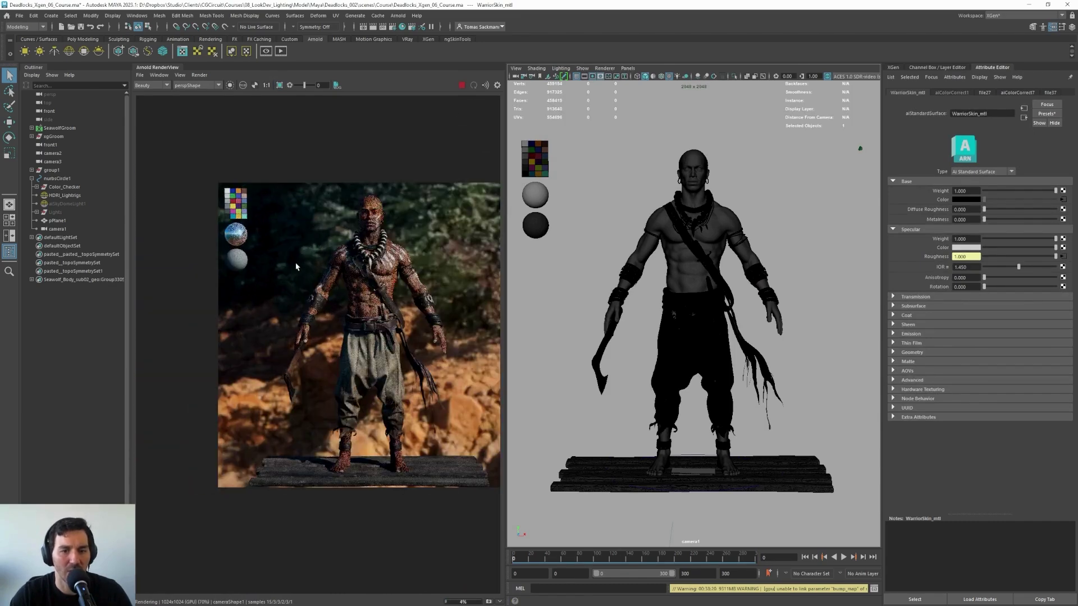
{"action": "scroll", "coordinate": [403, 264], "scroll_direction": "up", "scroll_amount": 1}
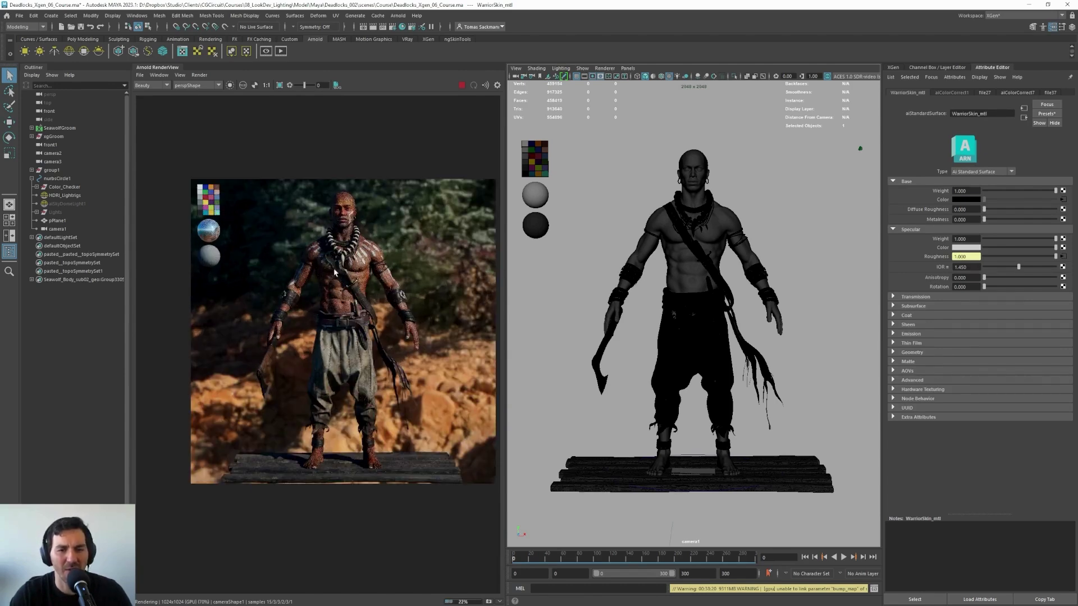
Set the Saturation of the skin's aiColorCorrect1 node to 0.95 and check the character in the render
{"action": "left_click", "coordinate": [402, 27]}
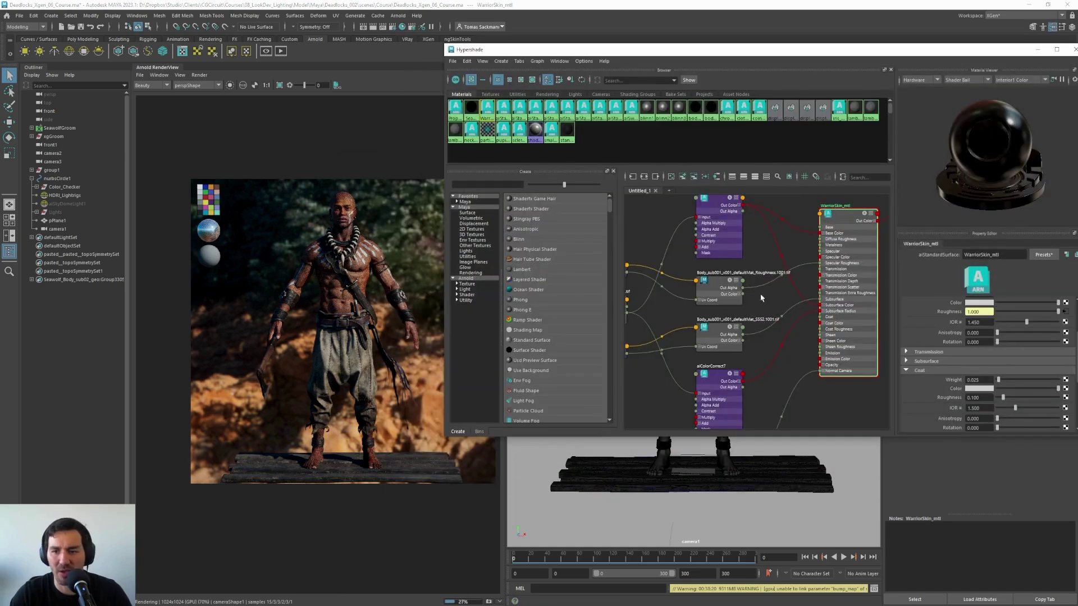
{"action": "middle_click_drag", "start_coordinate": [767, 245], "coordinate": [719, 294], "text": "alt"}
{"action": "left_click", "coordinate": [708, 308]}
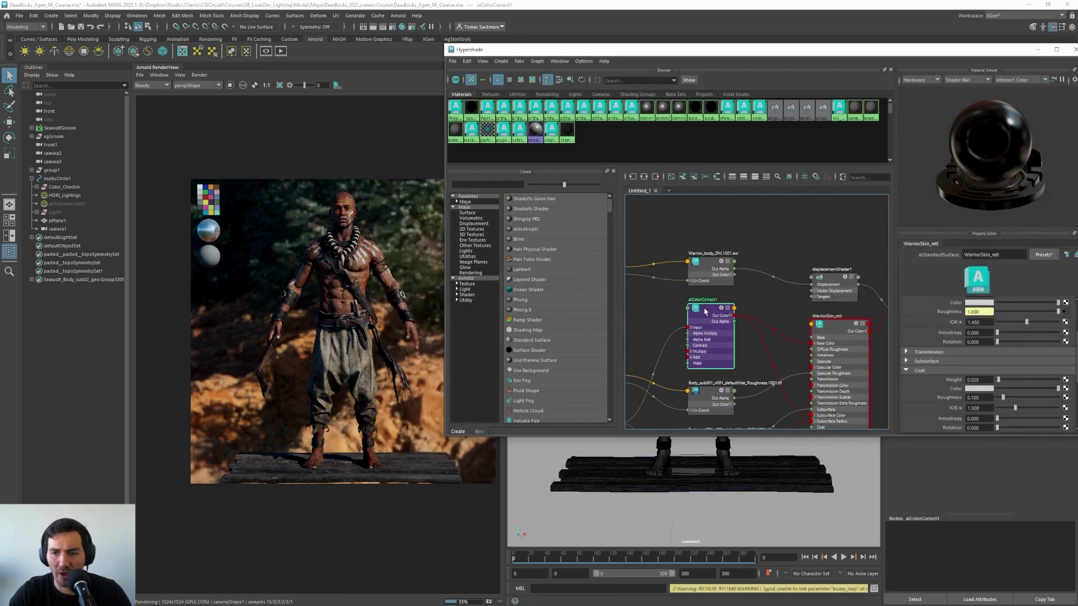
{"action": "left_click", "coordinate": [985, 348]}
{"action": "type", "text": "0"}
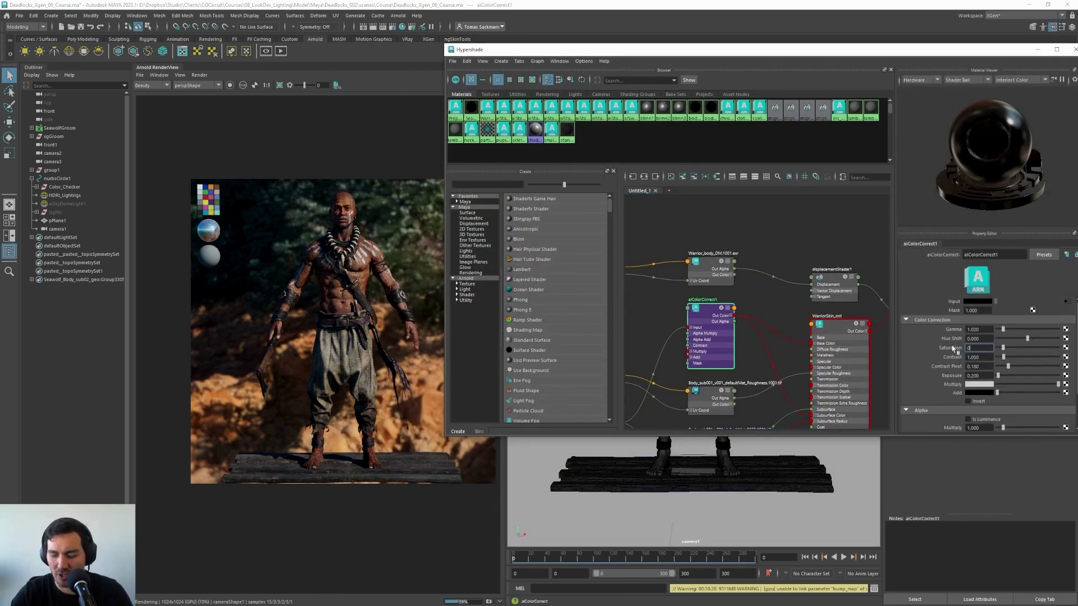
{"action": "type", "text": ".95"}
{"action": "key", "text": "Return"}
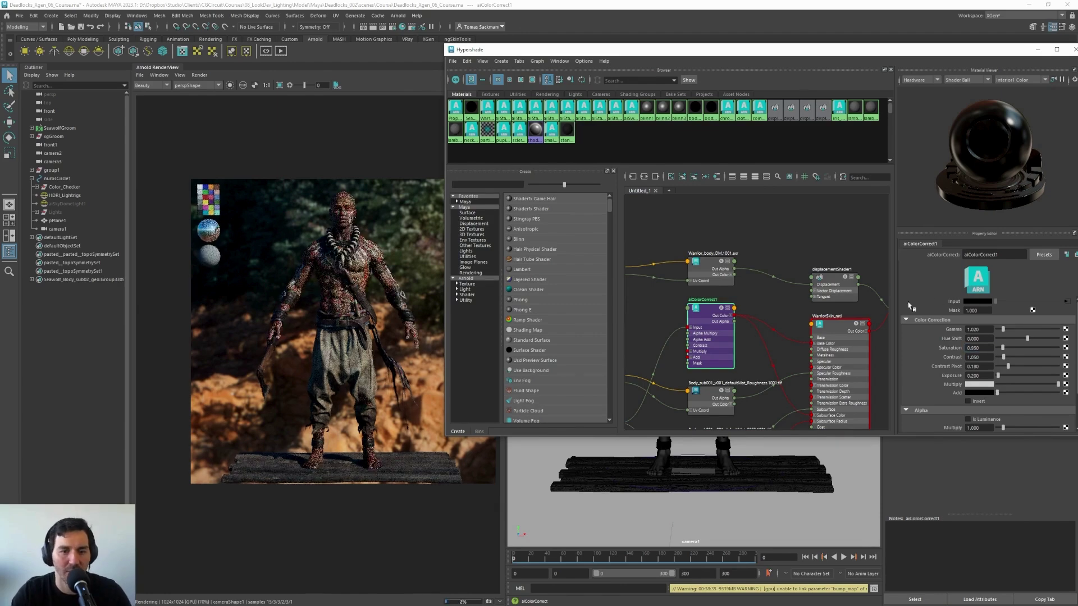
{"action": "scroll", "coordinate": [329, 264], "scroll_direction": "up", "scroll_amount": 2}
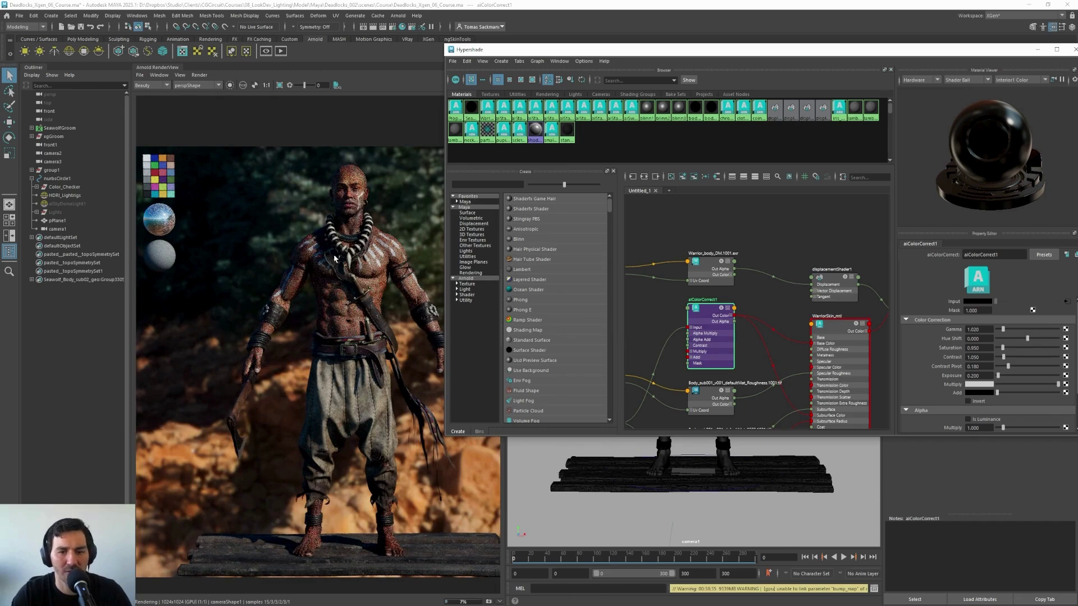
Set the Exposure of the skin's aiColorCorrect1 node to 0.25
{"action": "left_click", "coordinate": [983, 330]}
{"action": "left_click", "coordinate": [979, 376]}
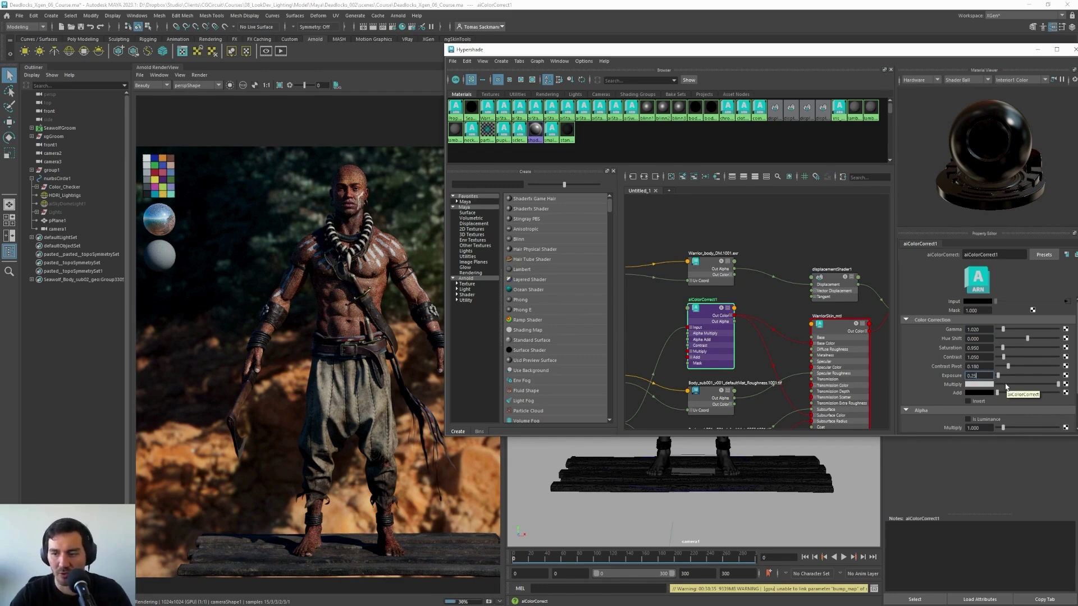
{"action": "type", "text": "0.25"}
{"action": "key", "text": "Return"}
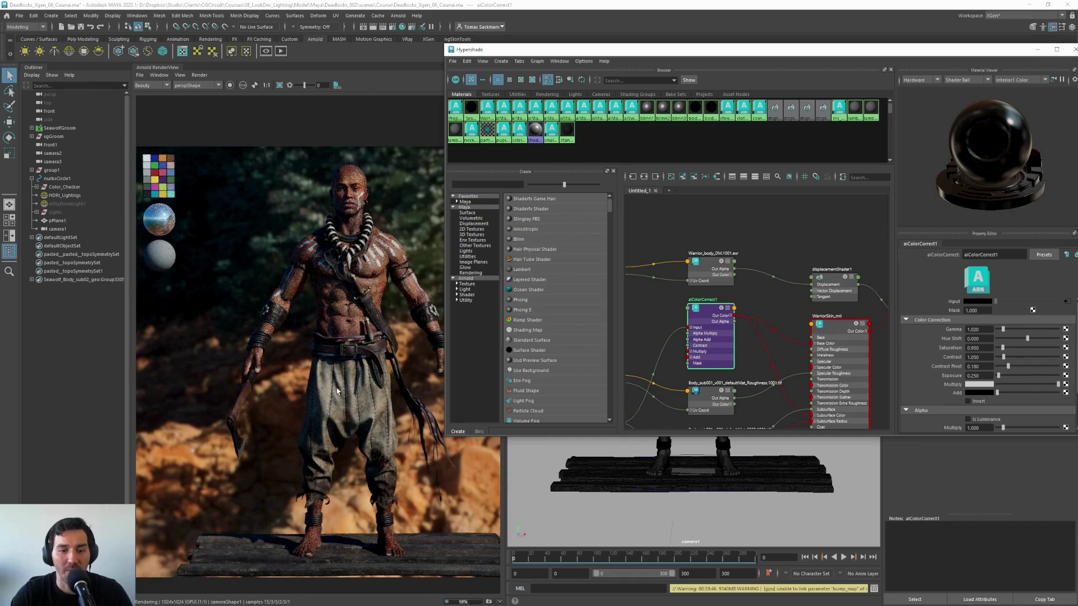
{"action": "scroll", "coordinate": [737, 298], "scroll_direction": "down", "scroll_amount": 2}
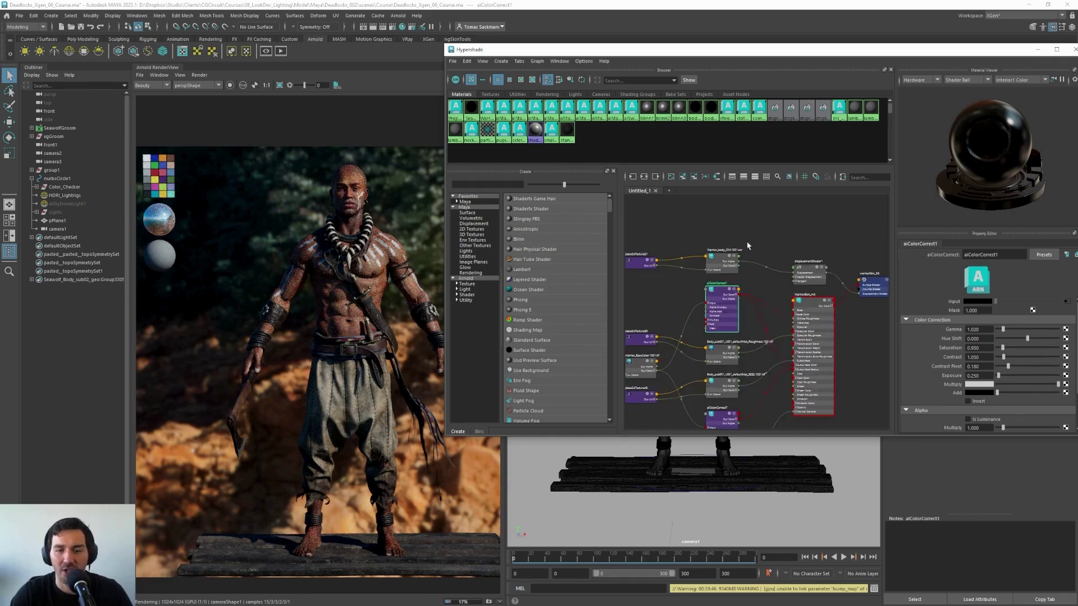
Expand the character group and select all its prop groups from m_chestknife_md_grp to m_upperrope_md_grp, leaving out the body
{"action": "left_click_drag", "start_coordinate": [626, 50], "coordinate": [512, 401]}
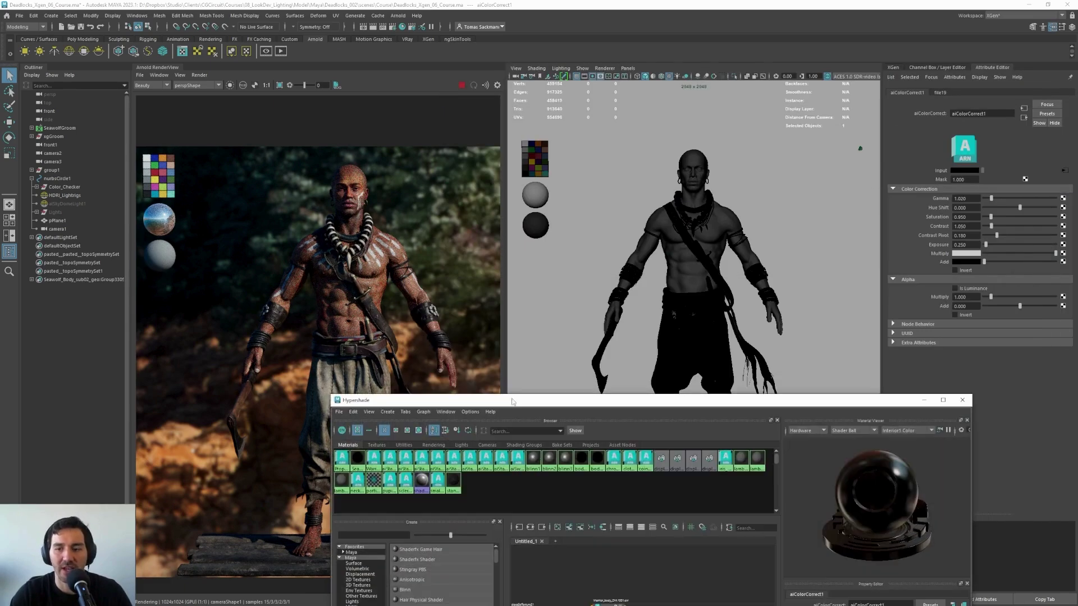
{"action": "left_click", "coordinate": [690, 251]}
{"action": "left_click", "coordinate": [688, 303], "text": "shift"}
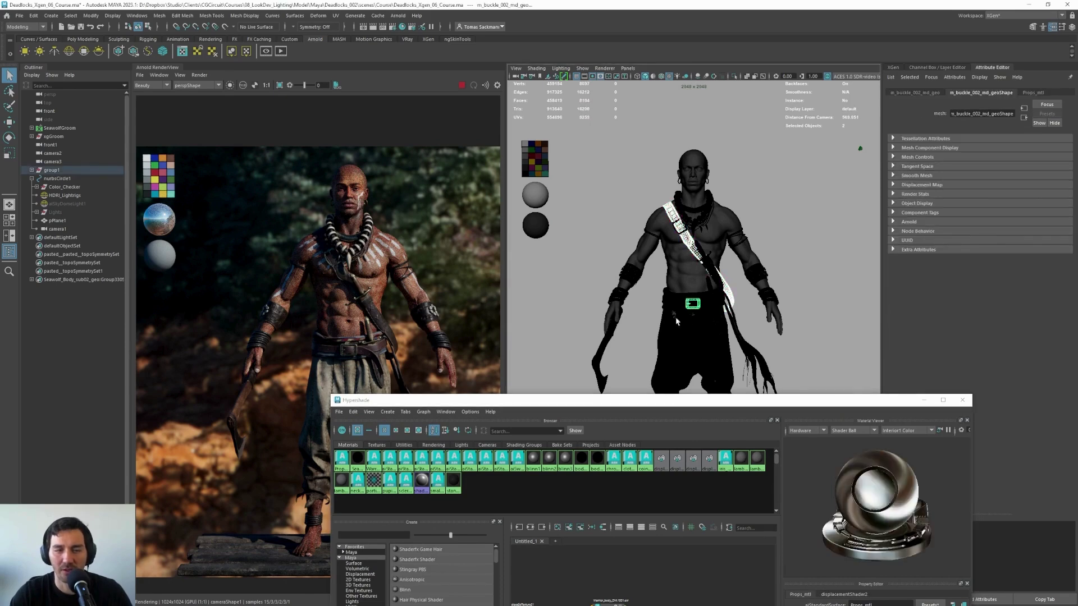
{"action": "left_click", "coordinate": [31, 170]}
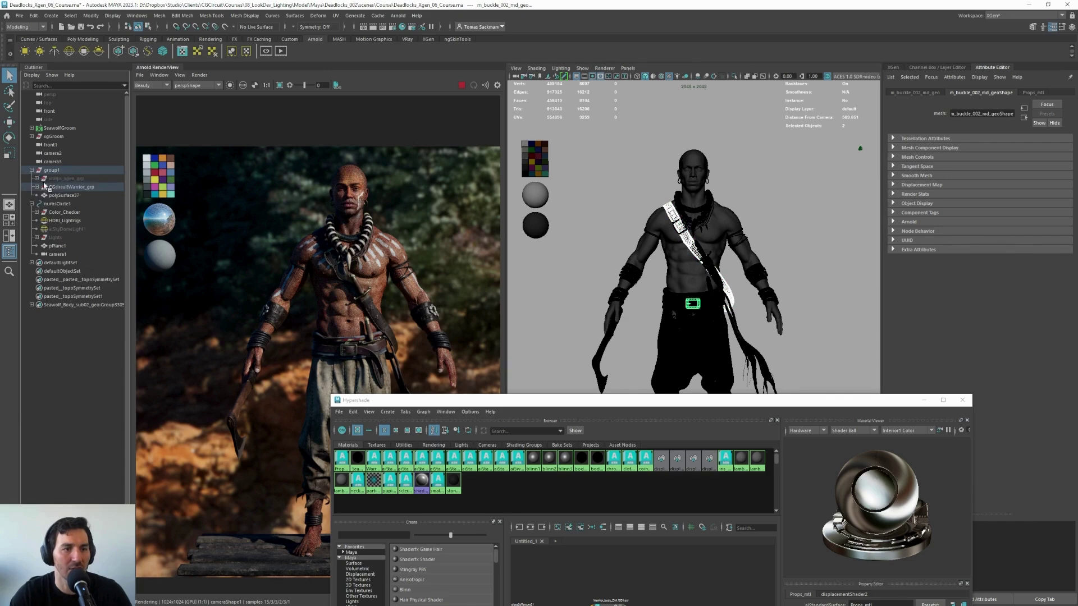
{"action": "left_click", "coordinate": [37, 187]}
{"action": "left_click", "coordinate": [78, 204]}
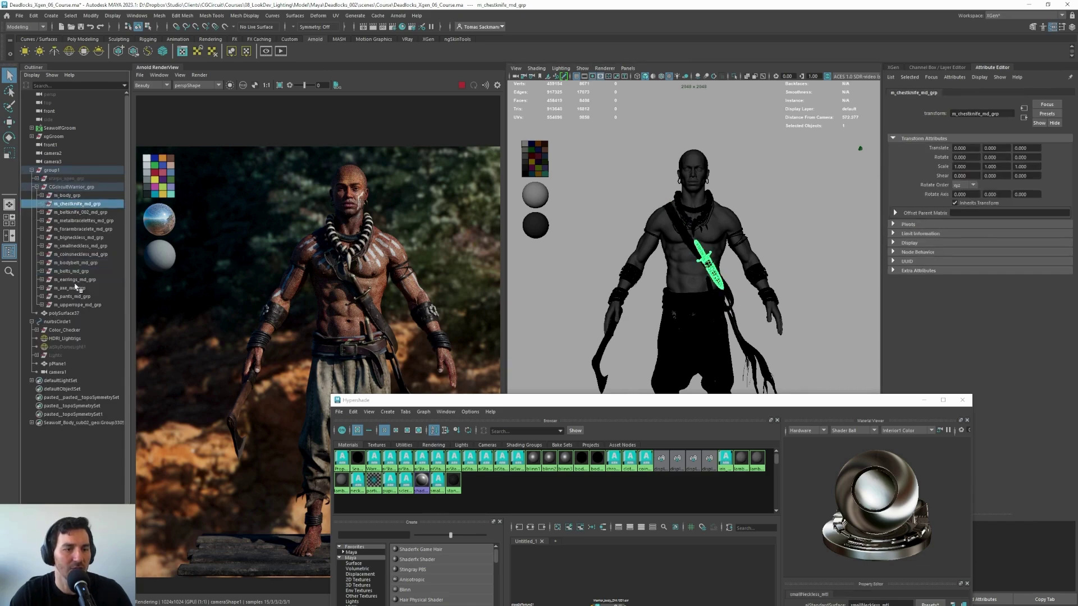
{"action": "left_click", "coordinate": [78, 305], "text": "shift"}
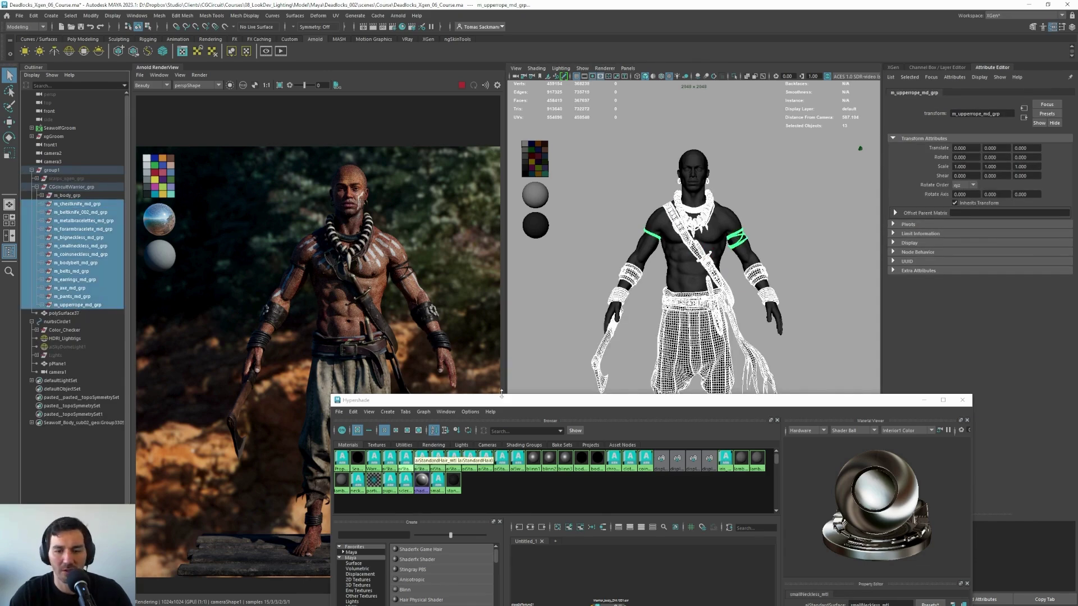
Clear the Hypershade graph, extend the selection to the prop groups' hierarchy and graph the materials of those meshes
{"action": "left_click_drag", "start_coordinate": [701, 399], "coordinate": [849, 204]}
{"action": "left_click", "coordinate": [679, 331]}
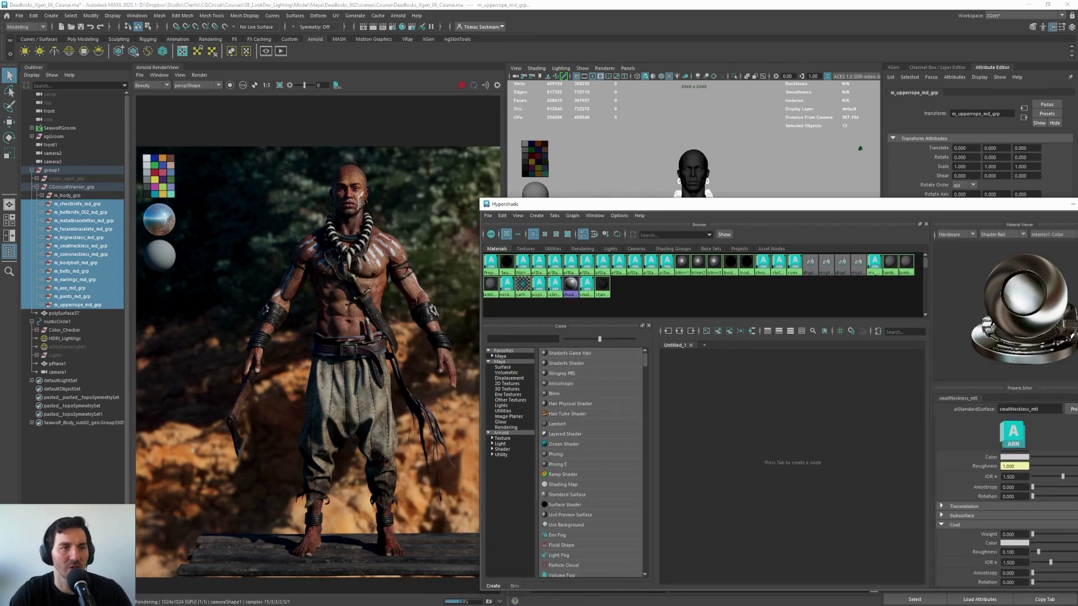
{"action": "left_click", "coordinate": [71, 15]}
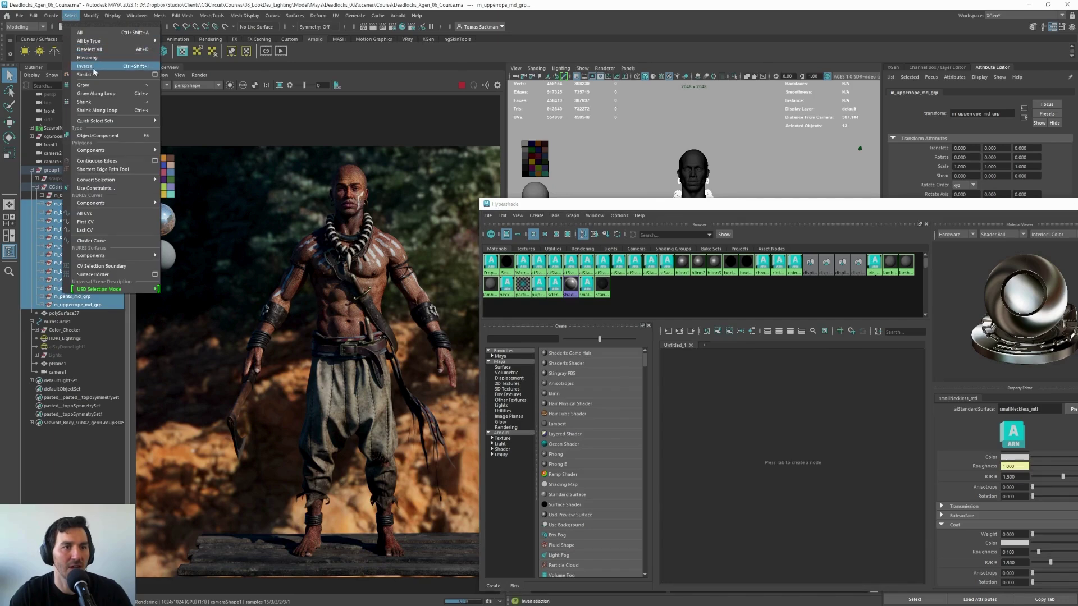
{"action": "left_click", "coordinate": [87, 58]}
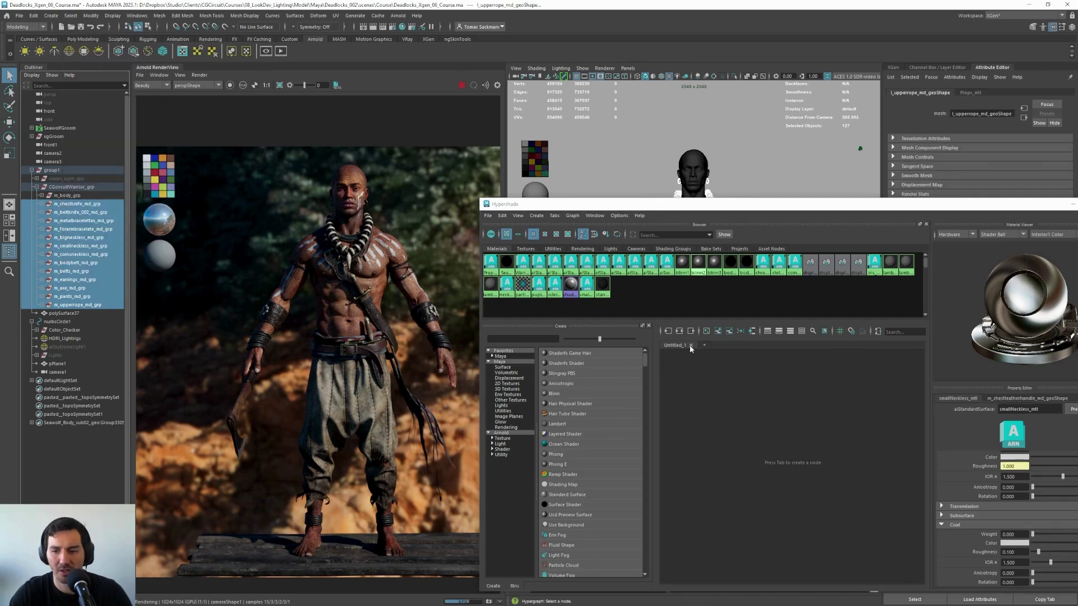
{"action": "left_click", "coordinate": [680, 332]}
{"action": "left_click_drag", "start_coordinate": [839, 378], "coordinate": [823, 464]}
{"action": "left_click", "coordinate": [669, 332]}
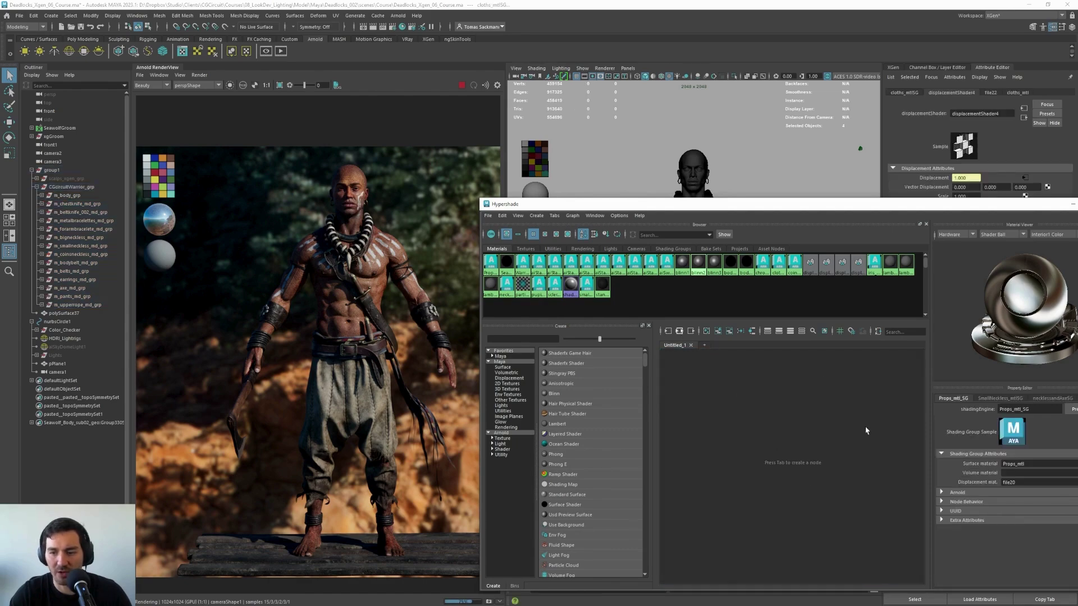
Select the column of prop material and displacement nodes in the graph and move it away from the texture nodes
{"action": "middle_click_drag", "start_coordinate": [861, 387], "coordinate": [852, 436], "text": "alt"}
{"action": "scroll", "coordinate": [811, 424], "scroll_direction": "up", "scroll_amount": 7}
{"action": "middle_click_drag", "start_coordinate": [891, 384], "coordinate": [880, 437], "text": "alt"}
{"action": "left_click", "coordinate": [754, 403]}
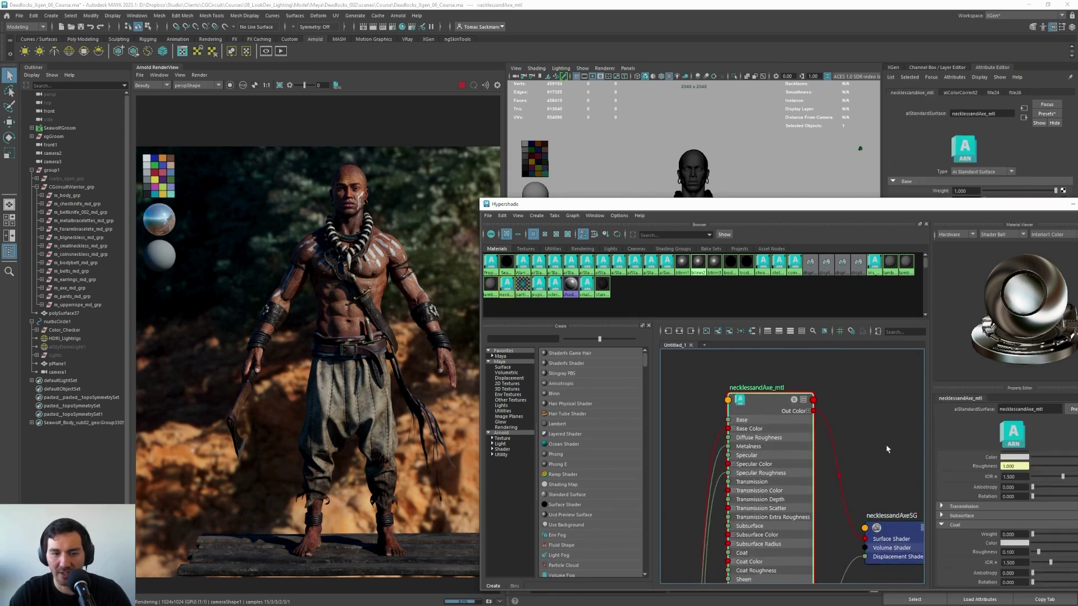
{"action": "scroll", "coordinate": [887, 449], "scroll_direction": "down", "scroll_amount": 3}
{"action": "scroll", "coordinate": [806, 499], "scroll_direction": "down", "scroll_amount": 2}
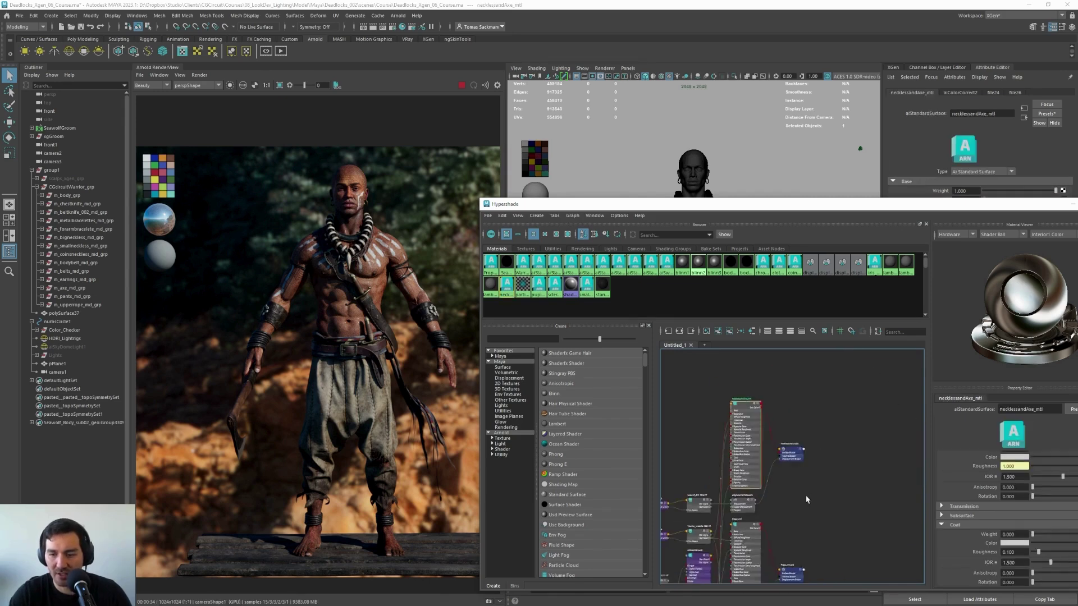
{"action": "scroll", "coordinate": [812, 466], "scroll_direction": "down", "scroll_amount": 5}
{"action": "left_click_drag", "start_coordinate": [841, 400], "coordinate": [801, 556]}
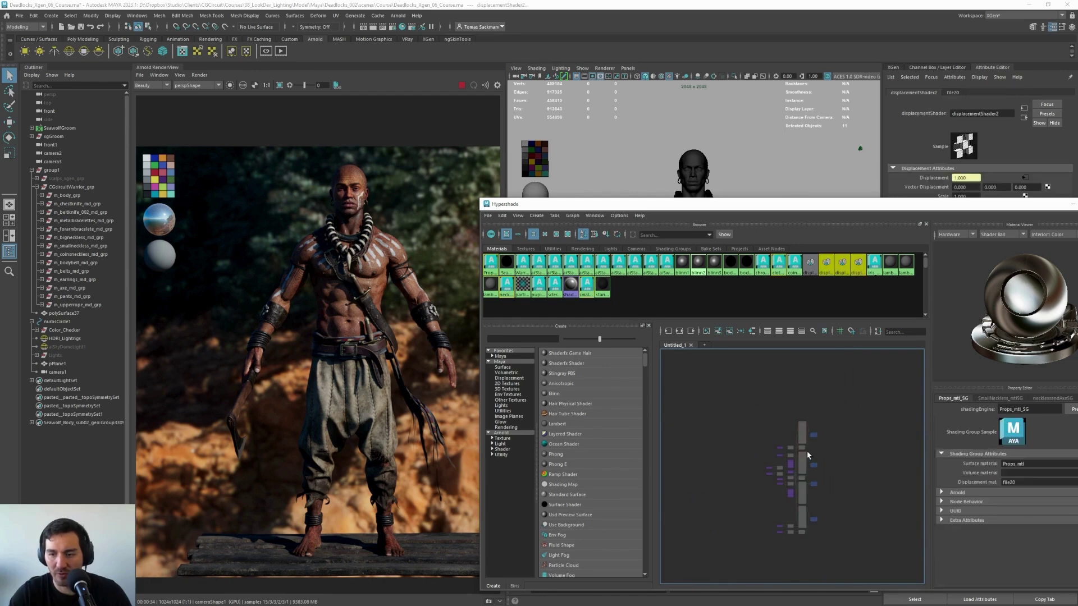
{"action": "left_click_drag", "start_coordinate": [801, 430], "coordinate": [848, 429]}
{"action": "left_click_drag", "start_coordinate": [896, 206], "coordinate": [878, 44]}
Find the aiColorCorrect2 node that feeds the prop materials and display its attributes
{"action": "scroll", "coordinate": [786, 315], "scroll_direction": "up", "scroll_amount": 6}
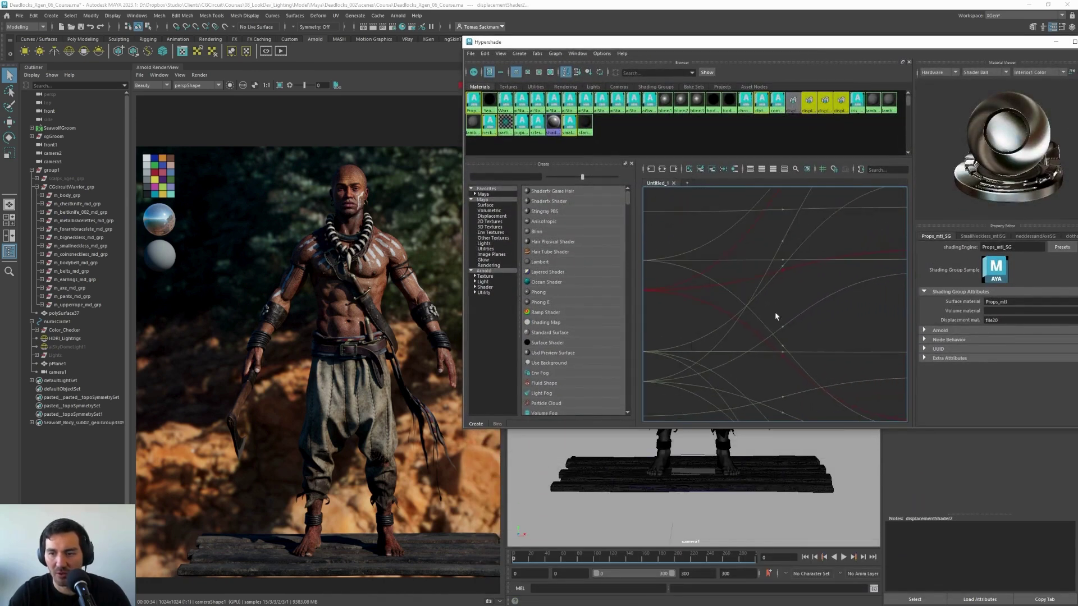
{"action": "scroll", "coordinate": [731, 316], "scroll_direction": "down", "scroll_amount": 5}
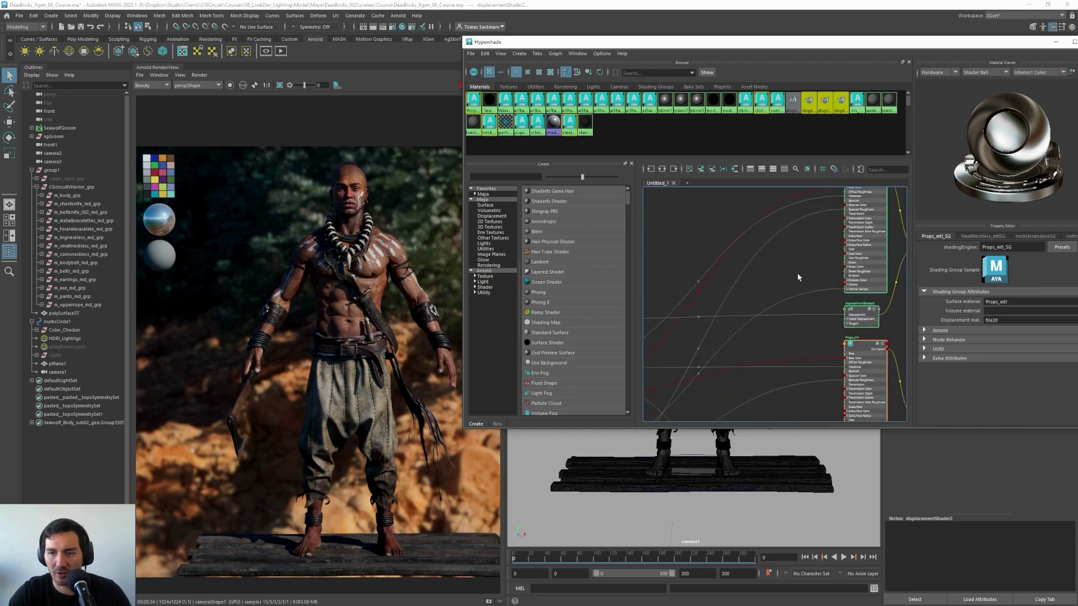
{"action": "scroll", "coordinate": [672, 339], "scroll_direction": "up", "scroll_amount": 3}
{"action": "scroll", "coordinate": [689, 322], "scroll_direction": "down", "scroll_amount": 2}
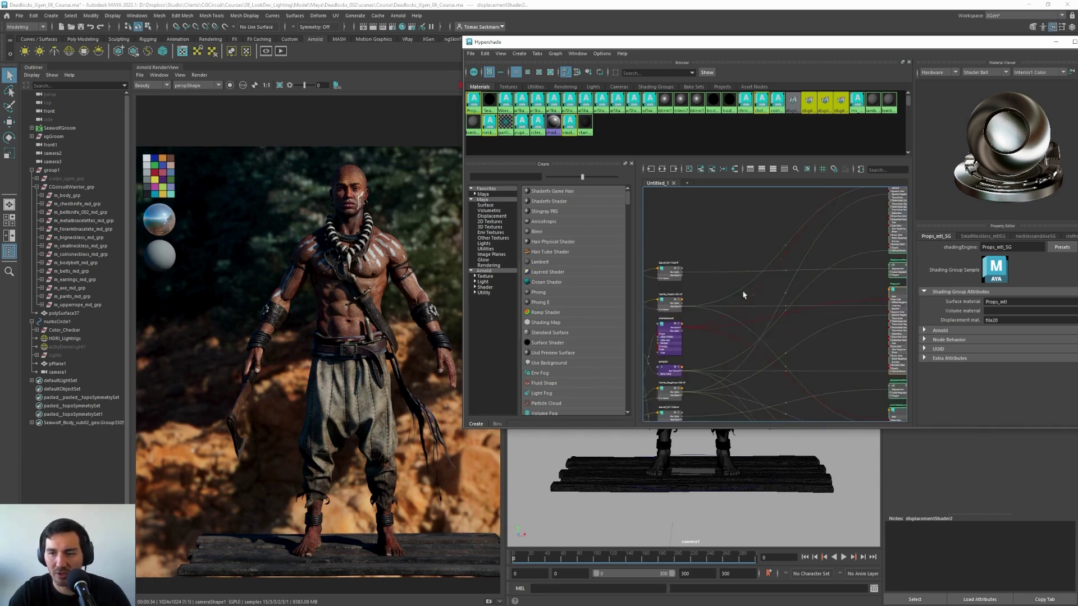
{"action": "middle_click_drag", "start_coordinate": [829, 232], "coordinate": [807, 274], "text": "alt"}
{"action": "scroll", "coordinate": [724, 342], "scroll_direction": "up", "scroll_amount": 5}
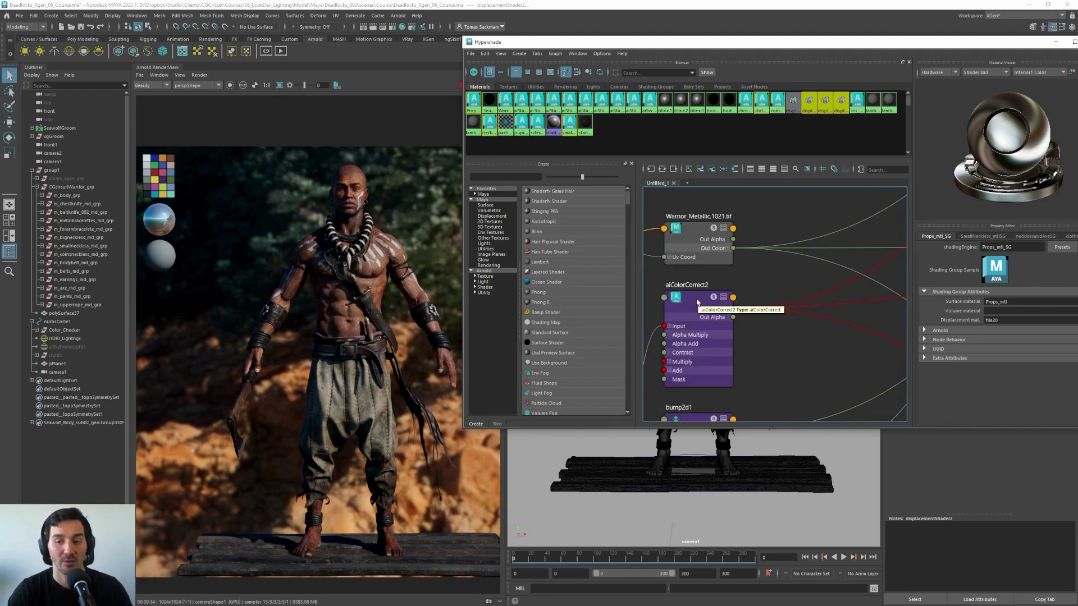
{"action": "left_click", "coordinate": [698, 302]}
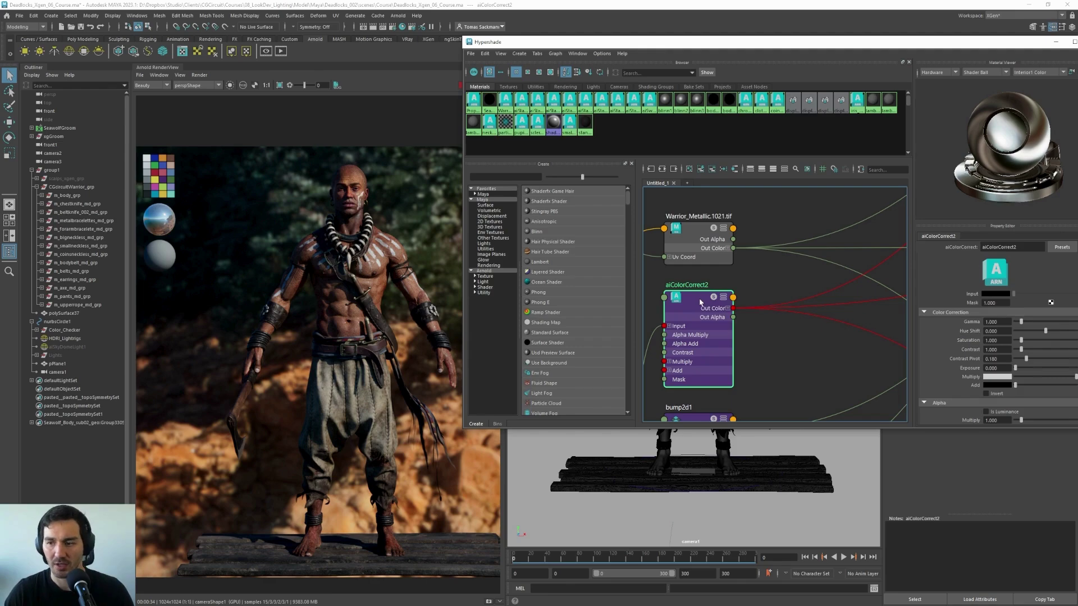
Try Exposure values of 3 and 1.5 on aiColorCorrect2 and compare the props in the render
{"action": "left_click", "coordinate": [1010, 368]}
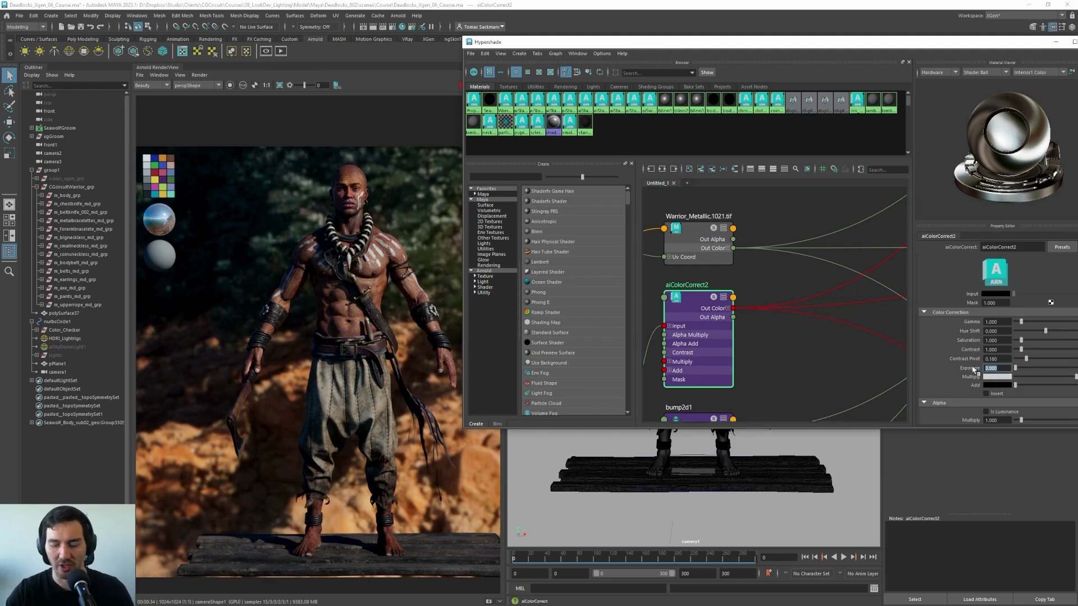
{"action": "type", "text": "3"}
{"action": "key", "text": "Return"}
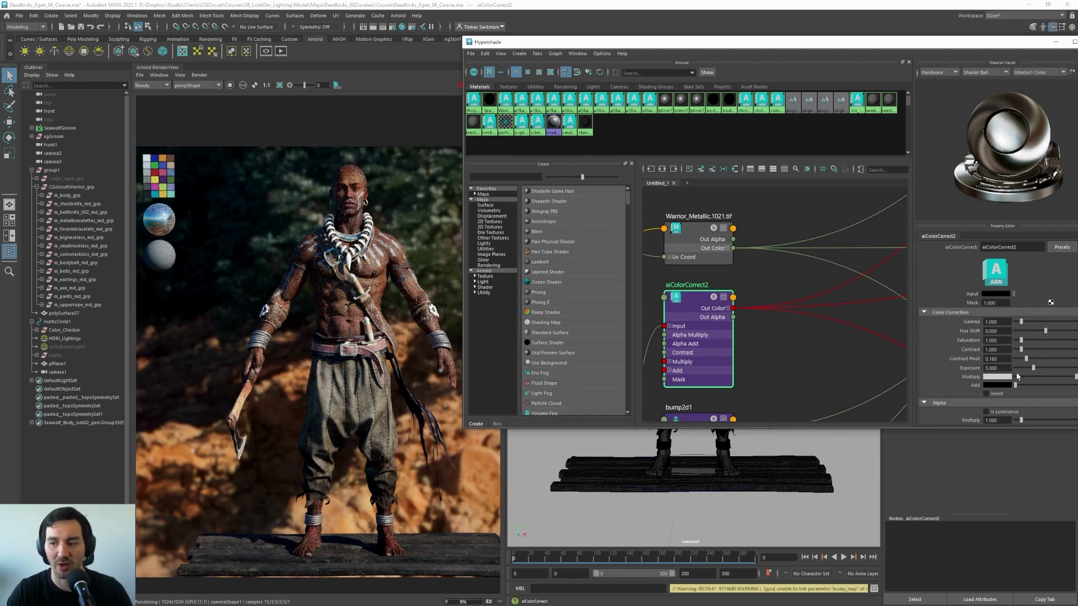
{"action": "left_click", "coordinate": [997, 368]}
{"action": "type", "text": "1.5"}
{"action": "key", "text": "Return"}
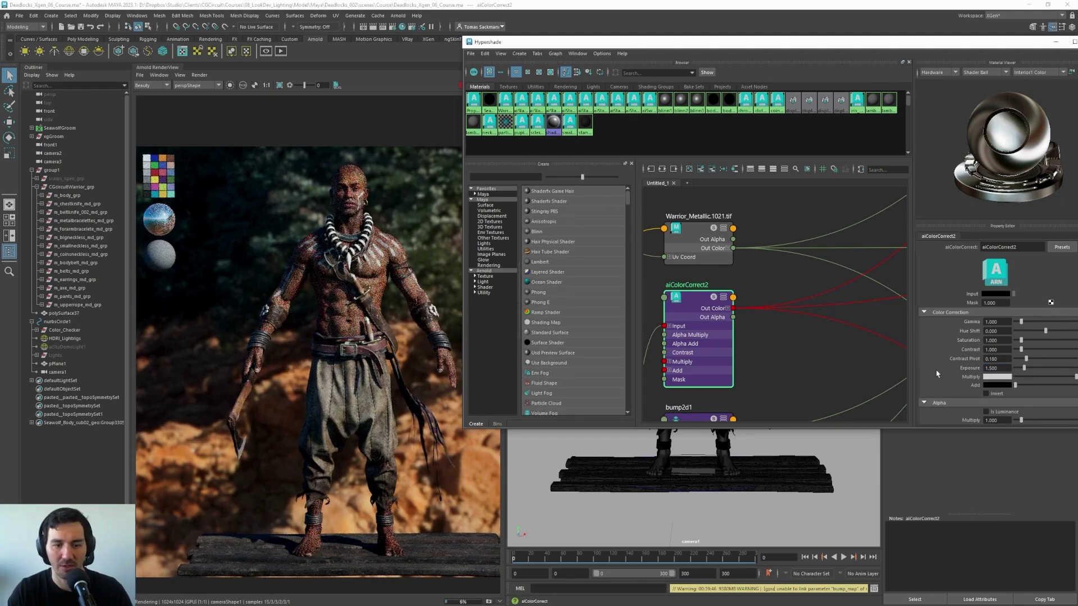
Set the Exposure of aiColorCorrect2 to 1.4
{"action": "left_click", "coordinate": [992, 367]}
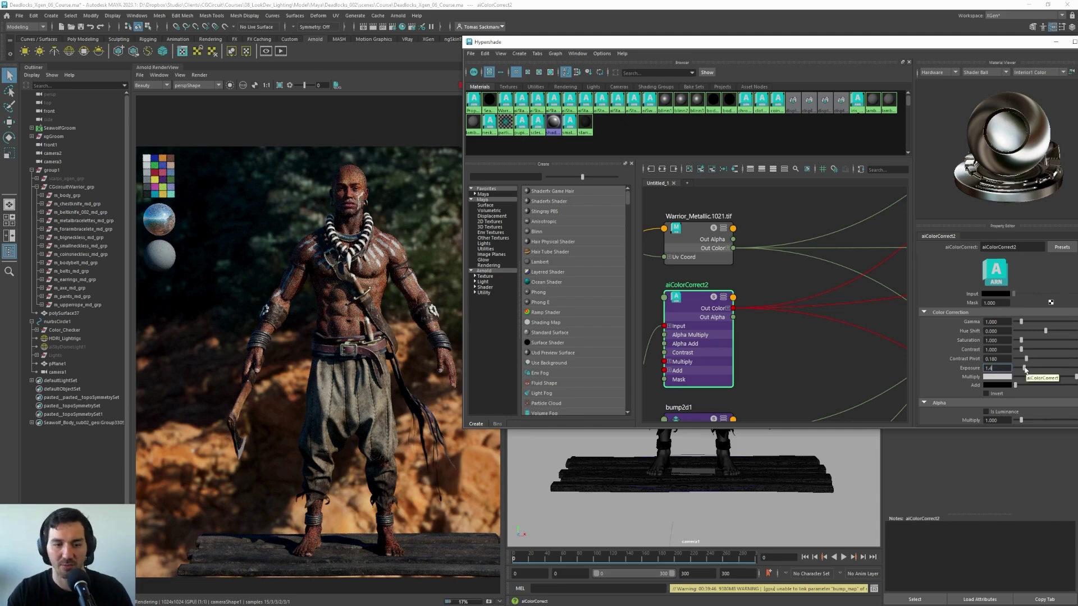
{"action": "type", "text": "1.4"}
{"action": "key", "text": "Return"}
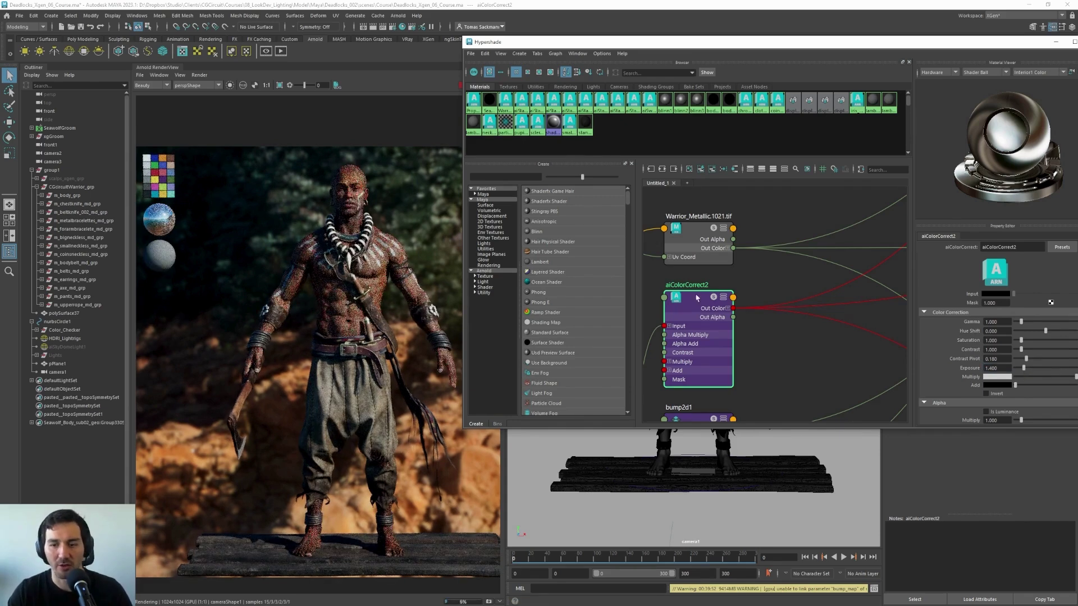
Trace cloths_mtl back to its aiColorCorrect6 node and set that node's Exposure to 0.5
{"action": "scroll", "coordinate": [696, 297], "scroll_direction": "down", "scroll_amount": 6}
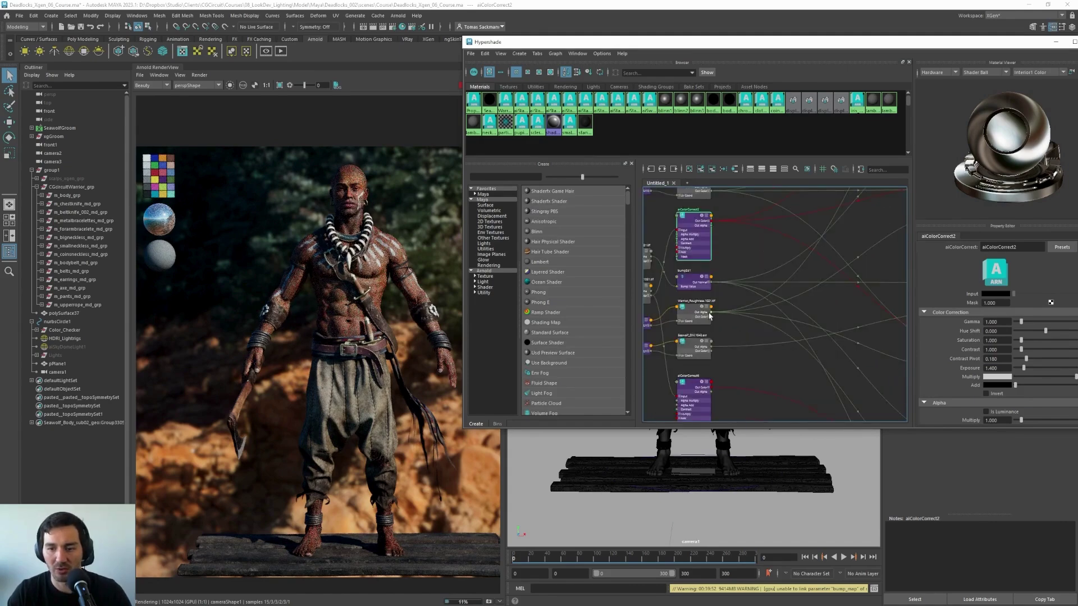
{"action": "scroll", "coordinate": [731, 353], "scroll_direction": "up", "scroll_amount": 6}
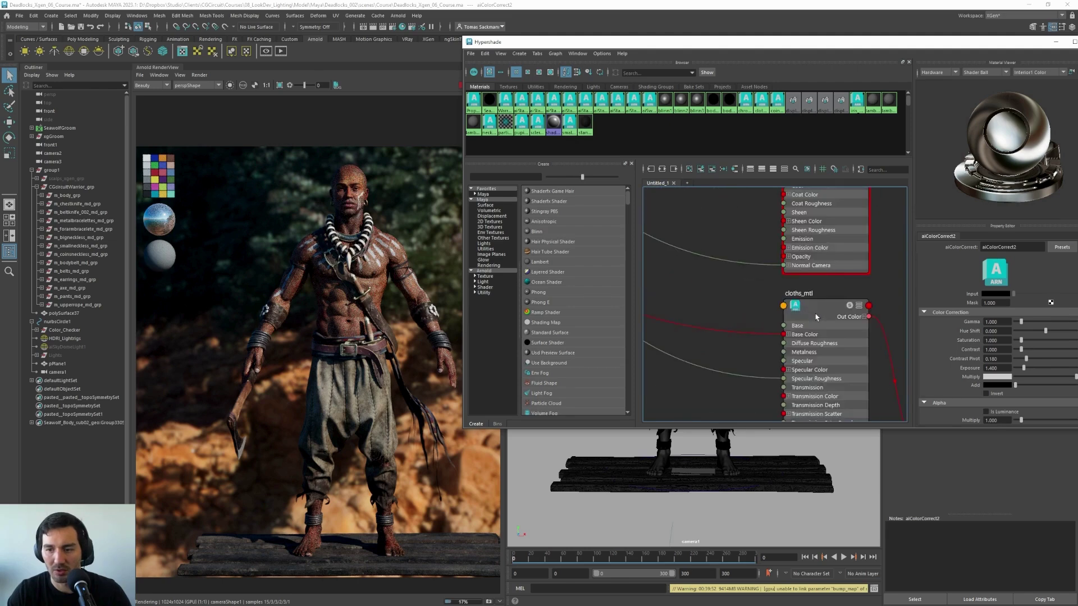
{"action": "left_click", "coordinate": [815, 316]}
{"action": "middle_click_drag", "start_coordinate": [685, 273], "coordinate": [981, 308], "text": "alt"}
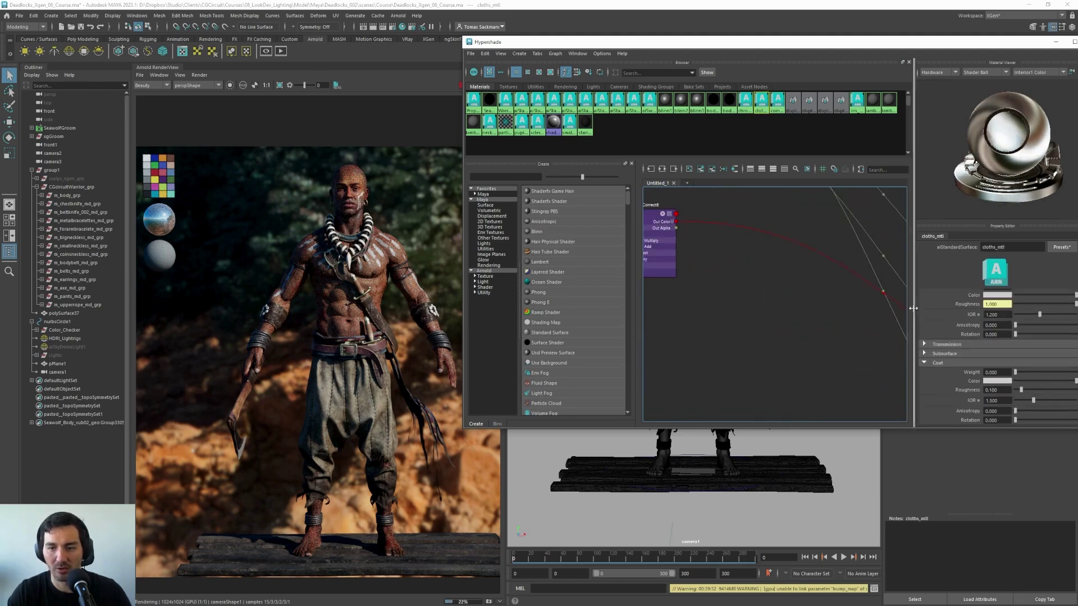
{"action": "left_click", "coordinate": [647, 214]}
{"action": "left_click", "coordinate": [996, 368]}
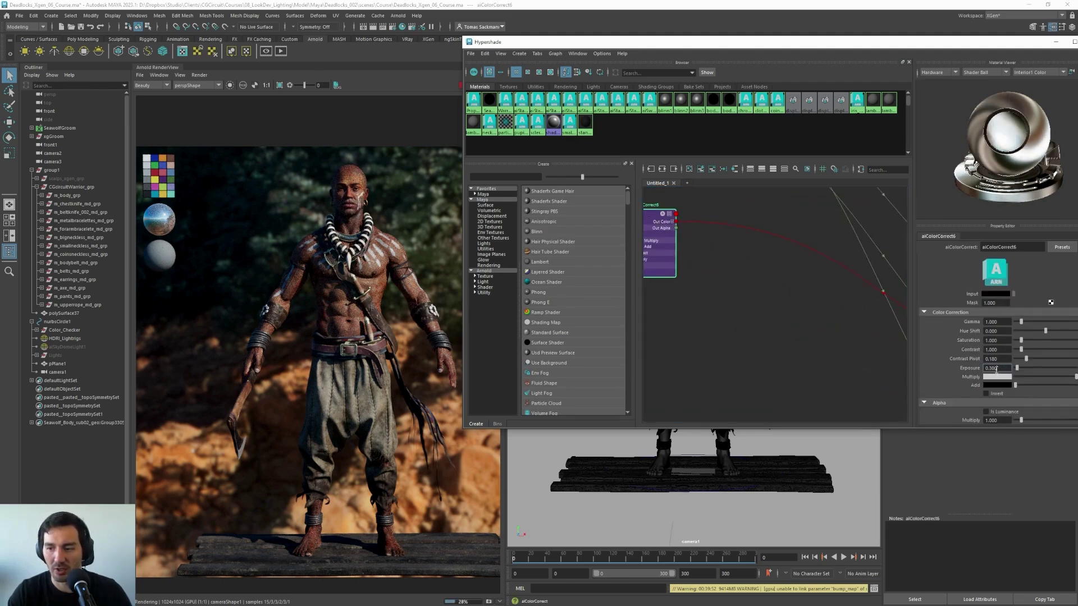
{"action": "key", "text": "Return"}
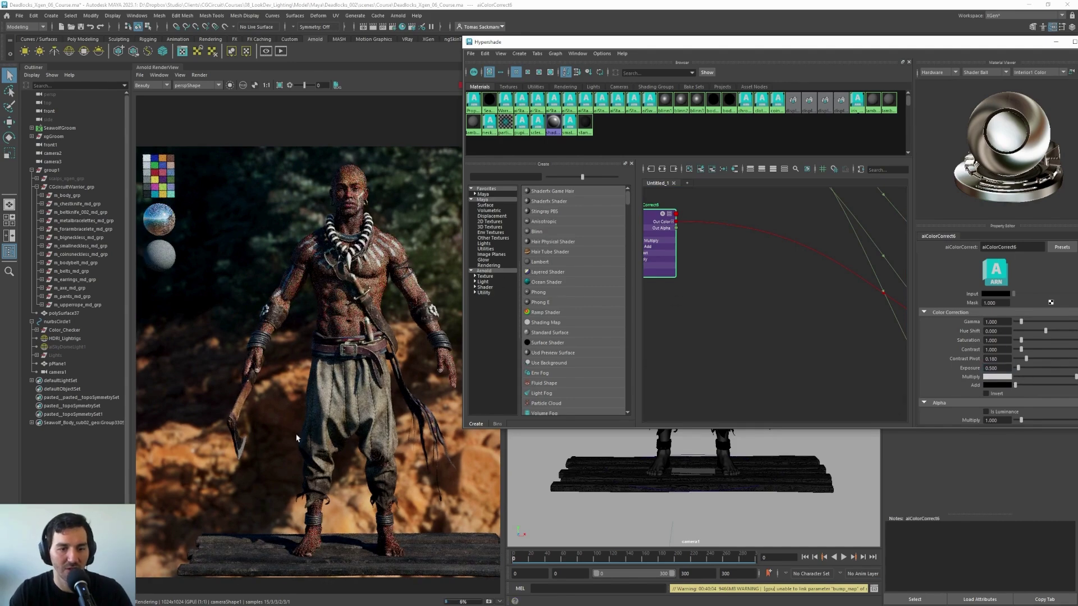
Check the cloth in the render and set the Exposure of aiColorCorrect6 to 0.45
{"action": "scroll", "coordinate": [335, 293], "scroll_direction": "down", "scroll_amount": 2}
{"action": "scroll", "coordinate": [335, 325], "scroll_direction": "up", "scroll_amount": 3}
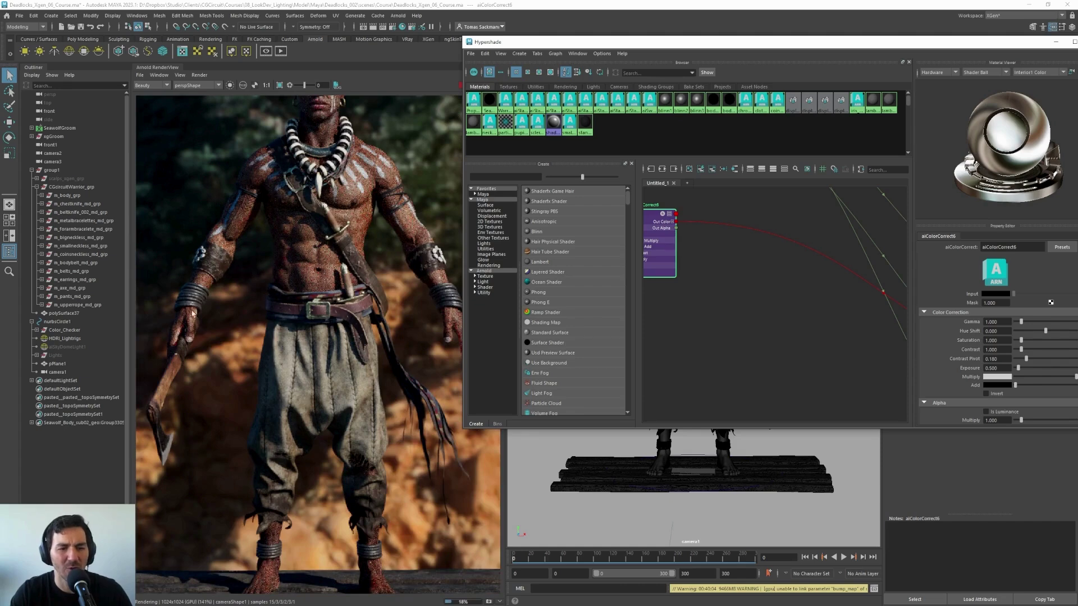
{"action": "scroll", "coordinate": [733, 294], "scroll_direction": "down", "scroll_amount": 5}
{"action": "scroll", "coordinate": [719, 275], "scroll_direction": "up", "scroll_amount": 5}
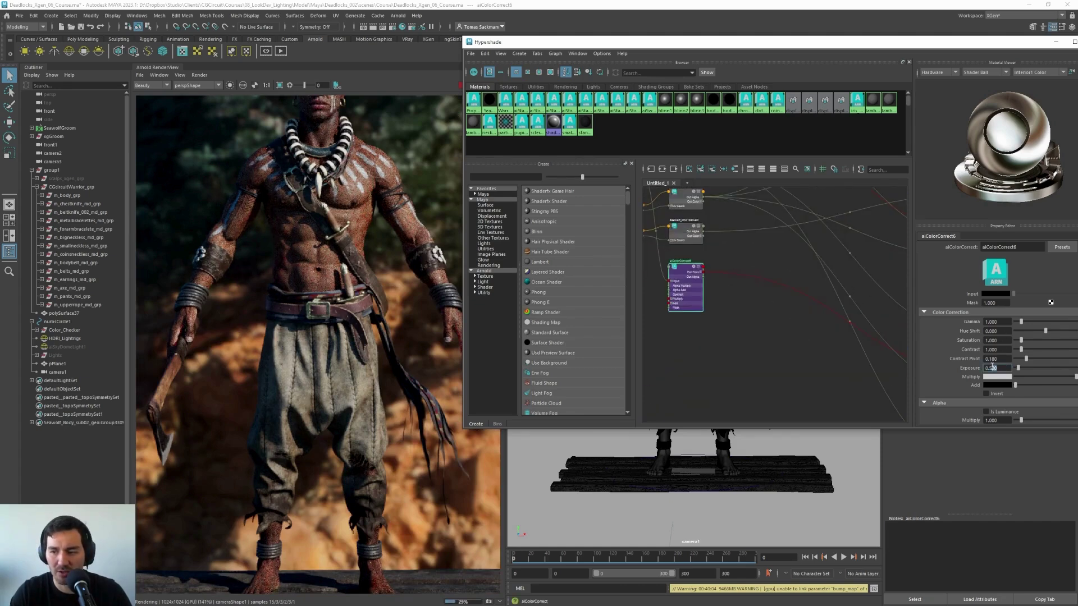
{"action": "type", "text": "0.45"}
{"action": "key", "text": "Return"}
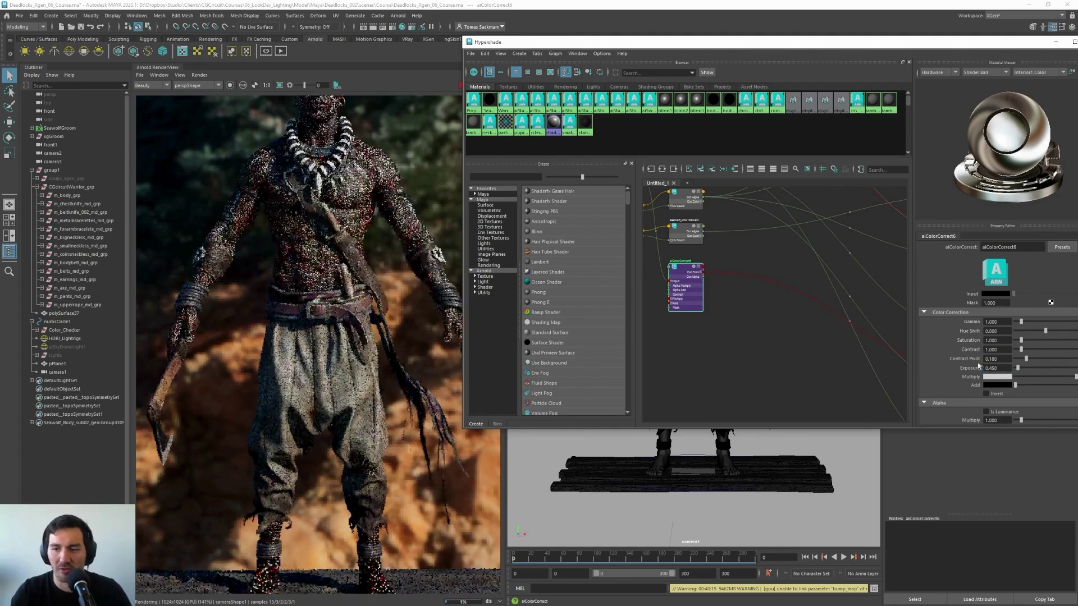
Try Exposure values of 1.3 and 1.25 on aiColorCorrect2 and compare the props in the render
{"action": "scroll", "coordinate": [747, 291], "scroll_direction": "down", "scroll_amount": 5}
{"action": "scroll", "coordinate": [745, 259], "scroll_direction": "up", "scroll_amount": 5}
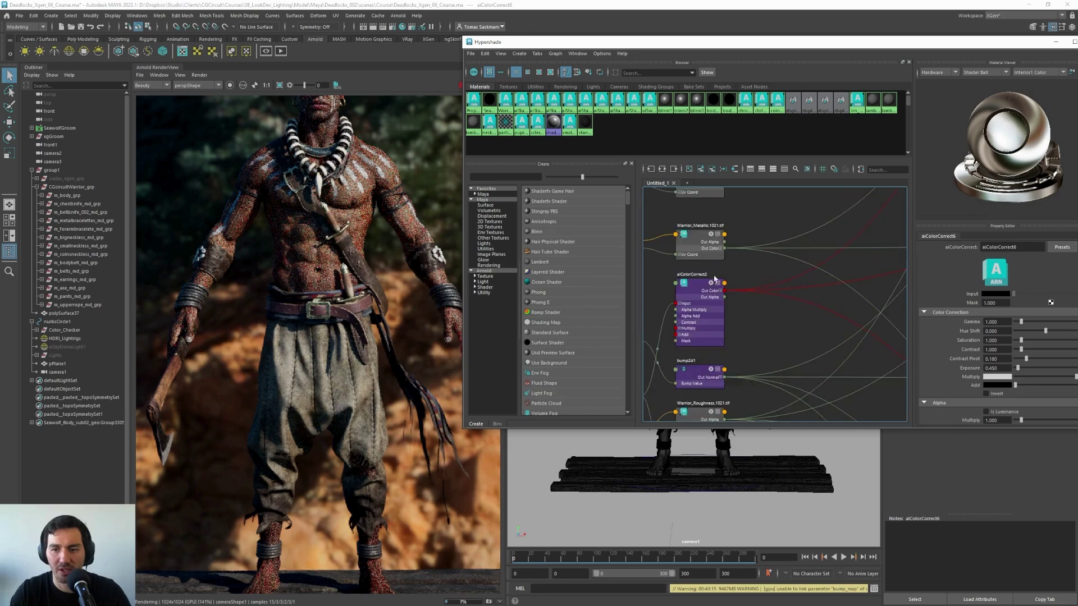
{"action": "left_click", "coordinate": [706, 293]}
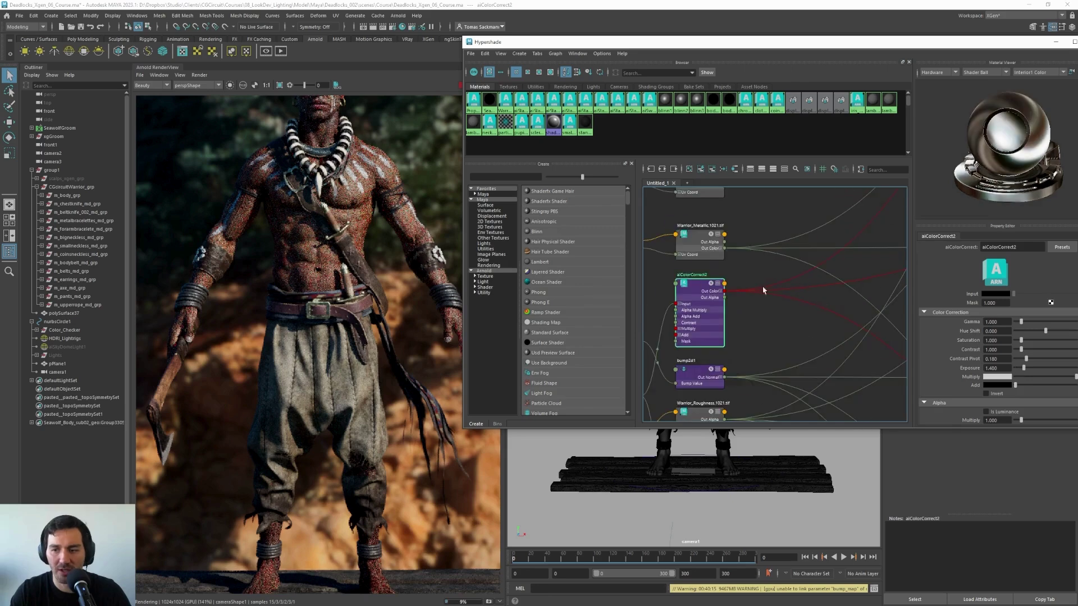
{"action": "left_click", "coordinate": [1007, 368]}
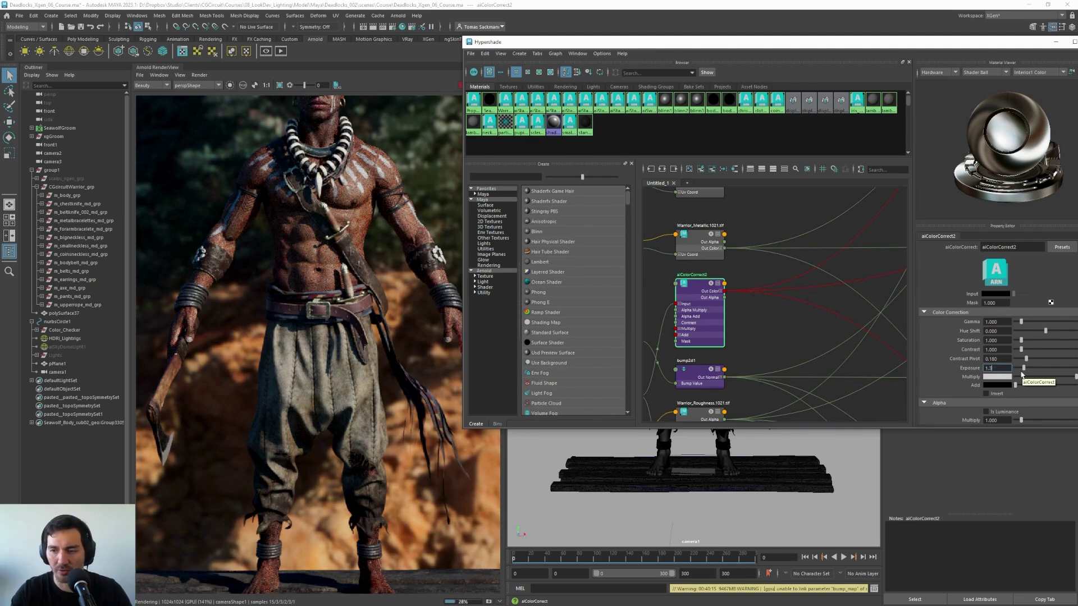
{"action": "key", "text": "Return"}
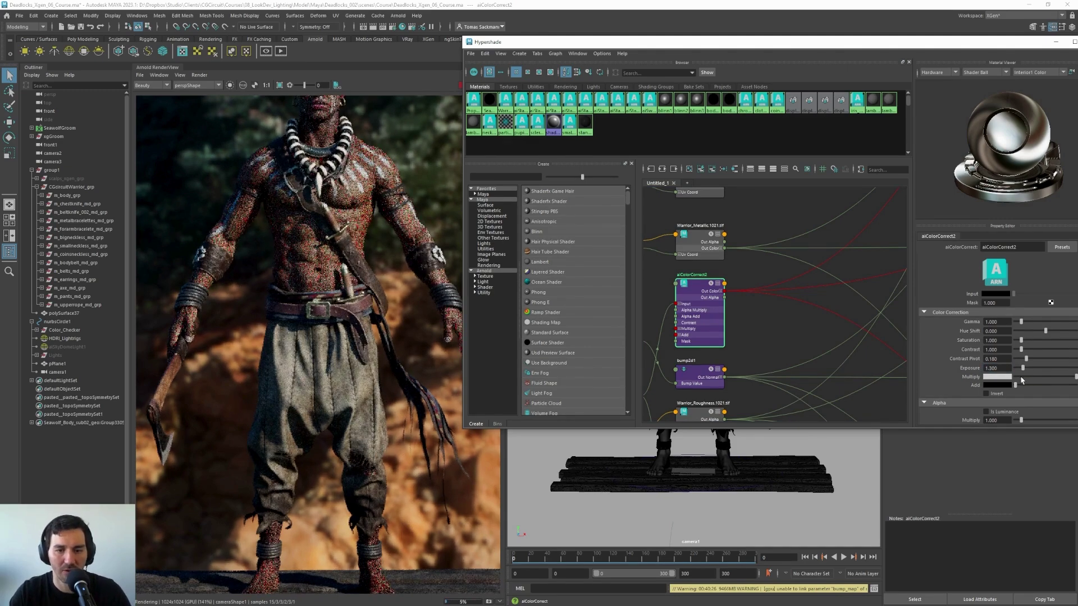
{"action": "left_click", "coordinate": [1001, 368]}
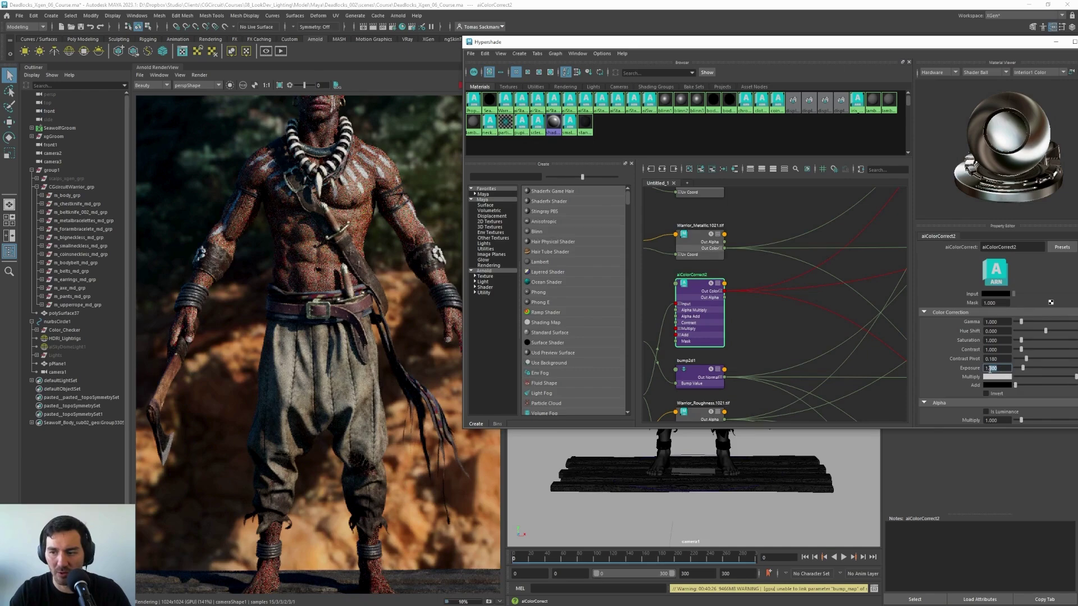
{"action": "type", "text": "25"}
{"action": "key", "text": "Return"}
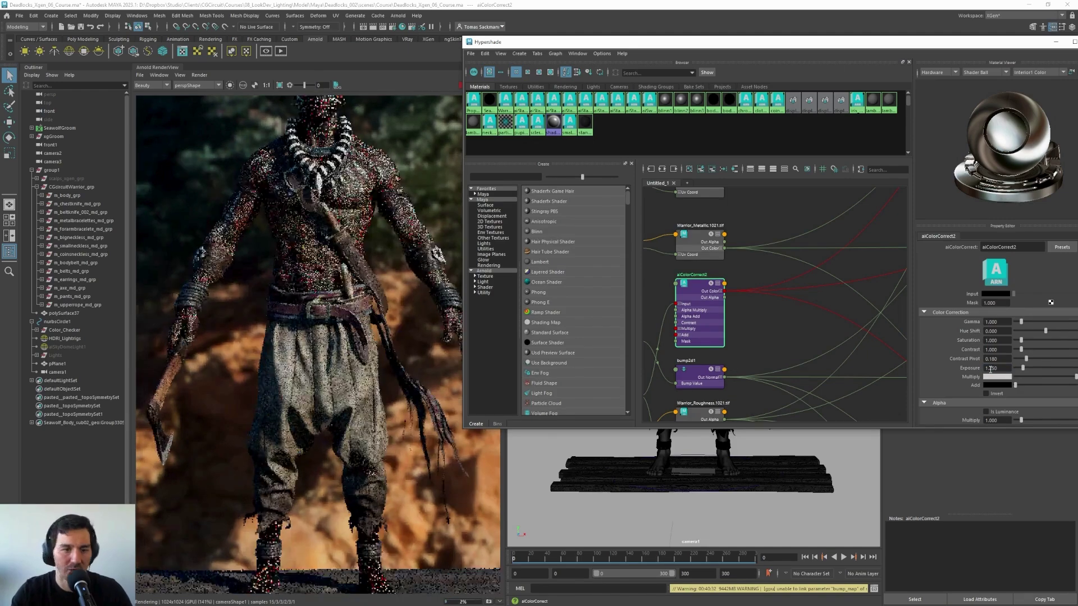
Examine the whole character in the render and look through the graphed networks around cloths_mtl and Props_mtl
{"action": "scroll", "coordinate": [828, 307], "scroll_direction": "down", "scroll_amount": 5}
{"action": "middle_click_drag", "start_coordinate": [828, 307], "coordinate": [777, 297], "text": "alt"}
{"action": "scroll", "coordinate": [307, 266], "scroll_direction": "down", "scroll_amount": 2}
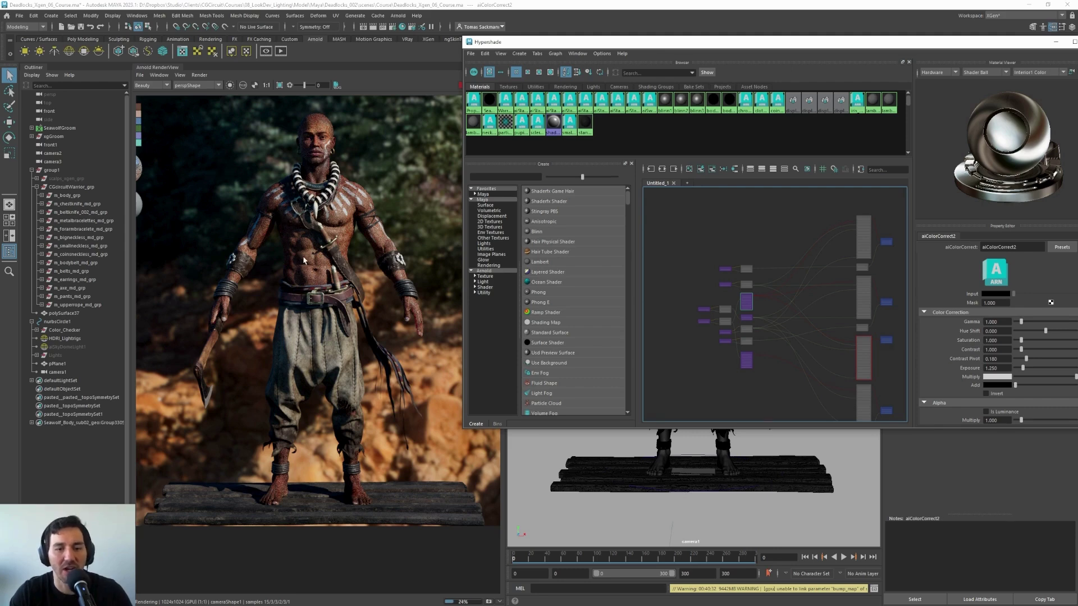
{"action": "middle_click_drag", "start_coordinate": [795, 223], "coordinate": [722, 428], "text": "alt"}
{"action": "scroll", "coordinate": [819, 304], "scroll_direction": "up", "scroll_amount": 5}
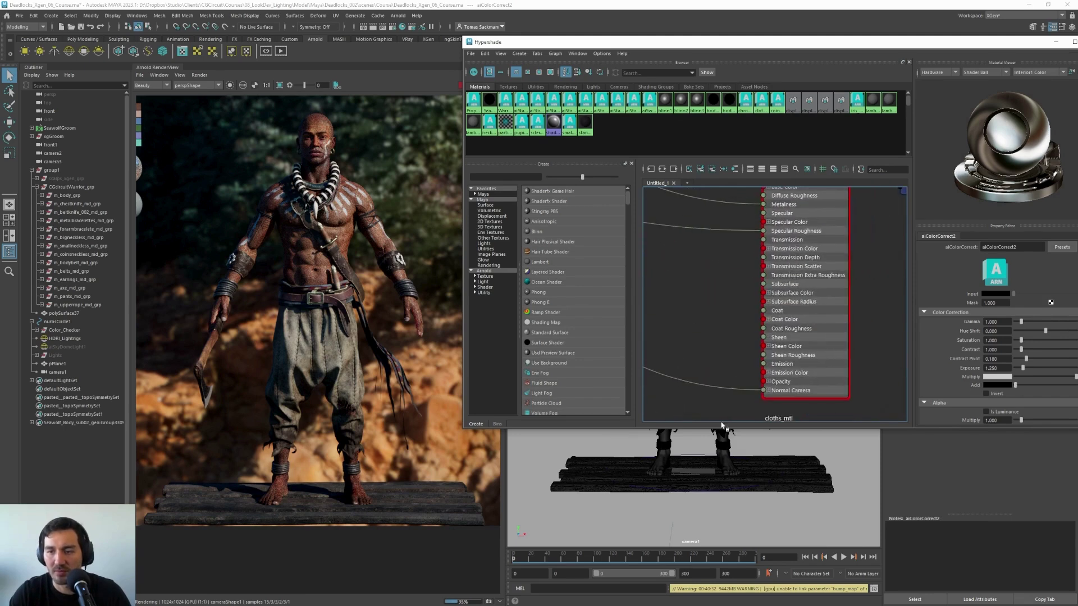
{"action": "middle_click_drag", "start_coordinate": [718, 245], "coordinate": [716, 399], "text": "alt"}
{"action": "middle_click_drag", "start_coordinate": [711, 281], "coordinate": [702, 403], "text": "alt"}
{"action": "middle_click_drag", "start_coordinate": [696, 265], "coordinate": [694, 424], "text": "alt"}
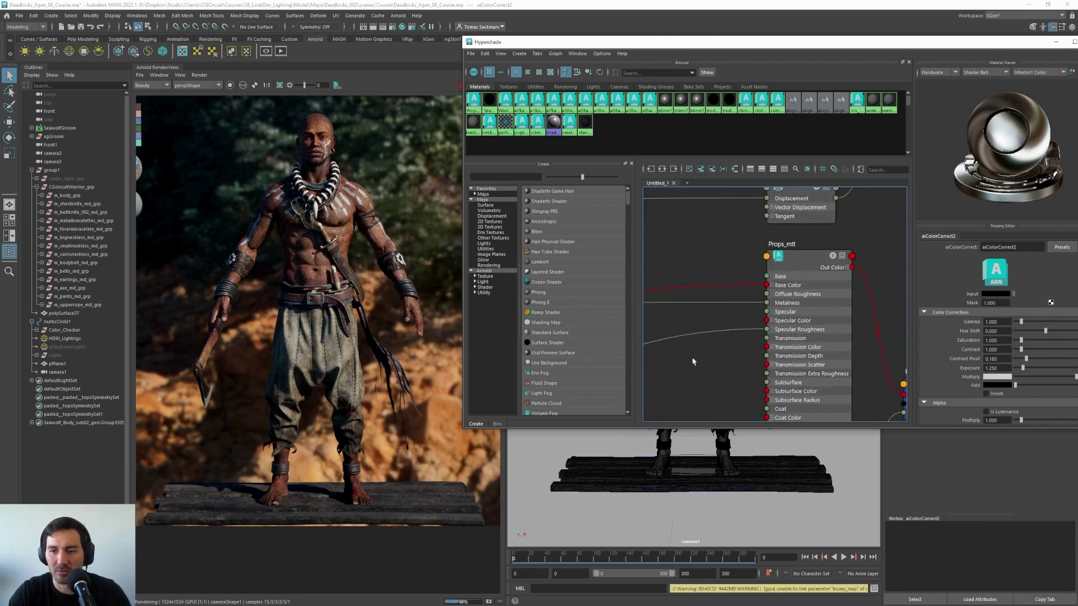
{"action": "mouse_move", "coordinate": [694, 228]}
{"action": "middle_mouse_down", "text": "alt"}
{"action": "mouse_move", "coordinate": [687, 566]}
{"action": "mouse_move", "coordinate": [681, 245]}
{"action": "middle_mouse_up", "text": "alt"}
Graph the body's skin shading network and display the attributes of its aiColorCorrect1 node
{"action": "left_click", "coordinate": [331, 274]}
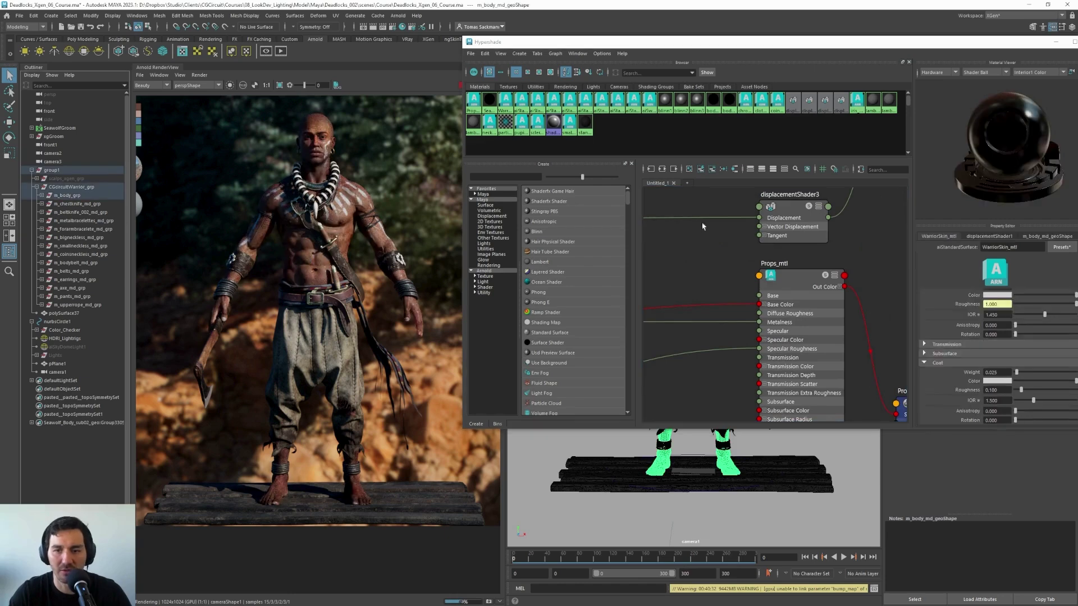
{"action": "left_click", "coordinate": [786, 290]}
{"action": "left_click", "coordinate": [661, 169]}
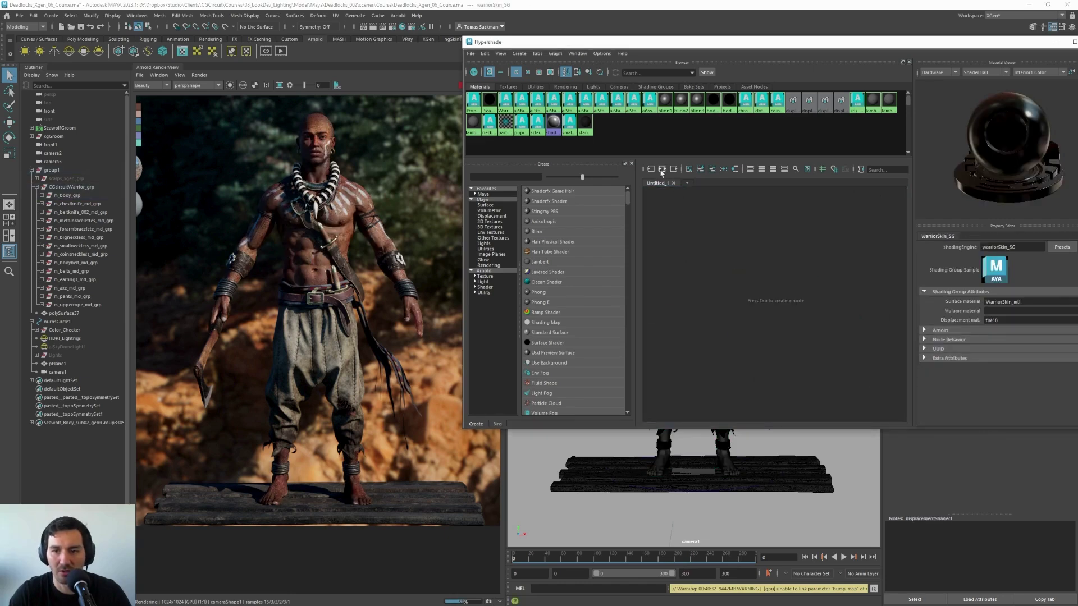
{"action": "scroll", "coordinate": [771, 237], "scroll_direction": "up", "scroll_amount": 5}
{"action": "left_click", "coordinate": [771, 256]}
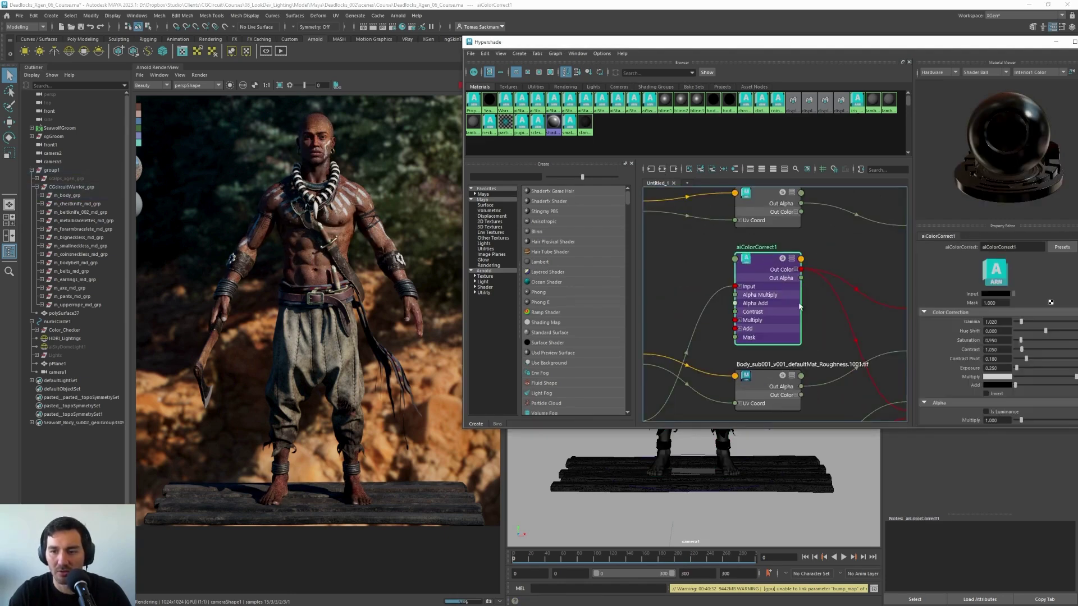
Set the Gamma of aiColorCorrect1 to 1 and its Exposure to 0.5, and inspect the skin in the render
{"action": "middle_click_drag", "start_coordinate": [819, 327], "coordinate": [743, 279], "text": "alt"}
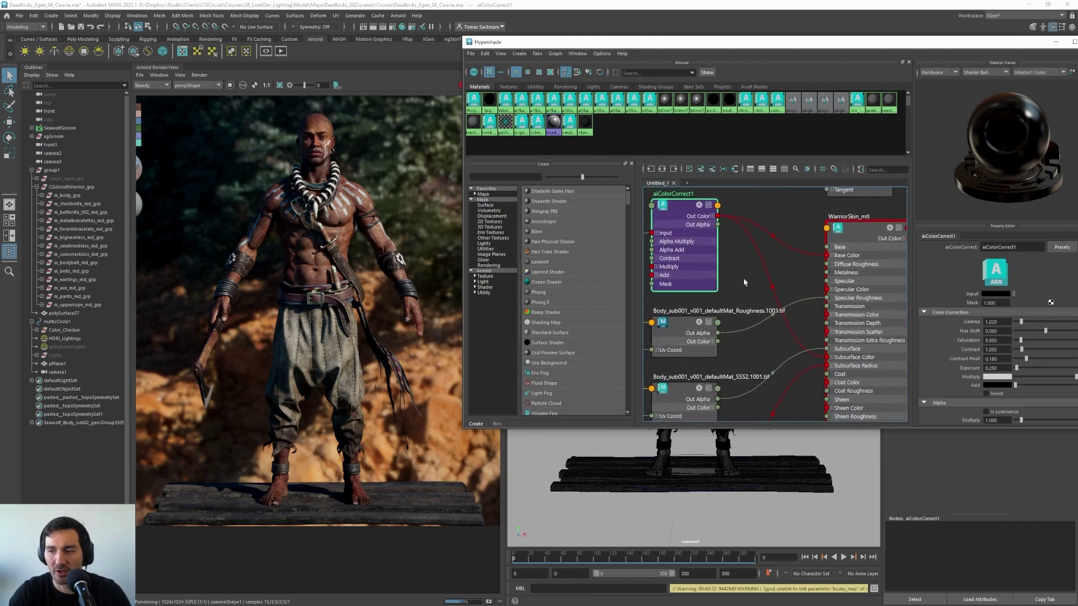
{"action": "left_click", "coordinate": [1000, 322]}
{"action": "type", "text": "00"}
{"action": "key", "text": "Return"}
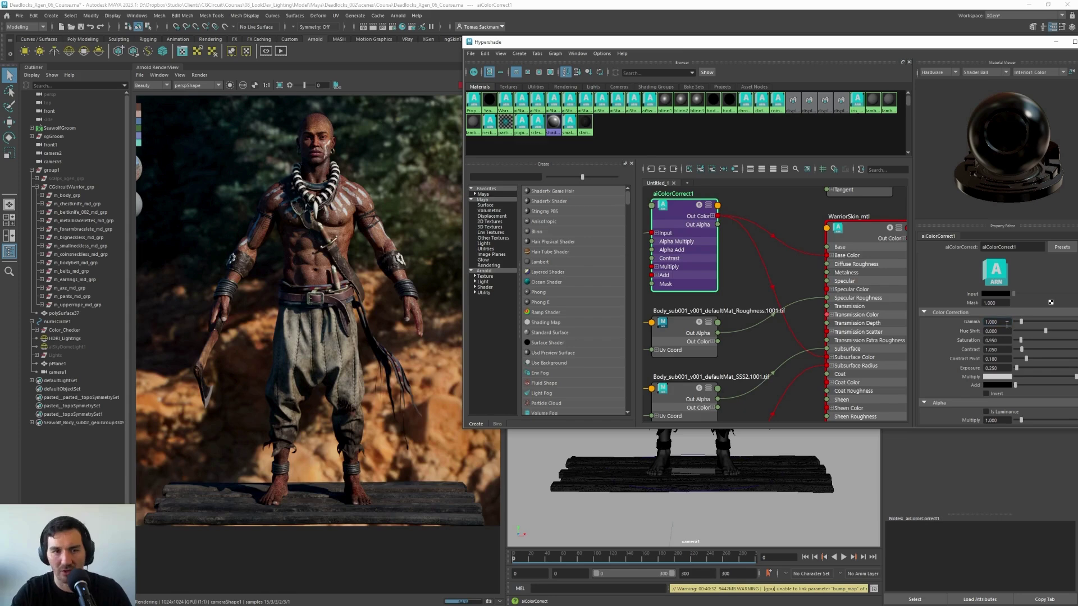
{"action": "left_click_drag", "start_coordinate": [998, 369], "coordinate": [989, 369]}
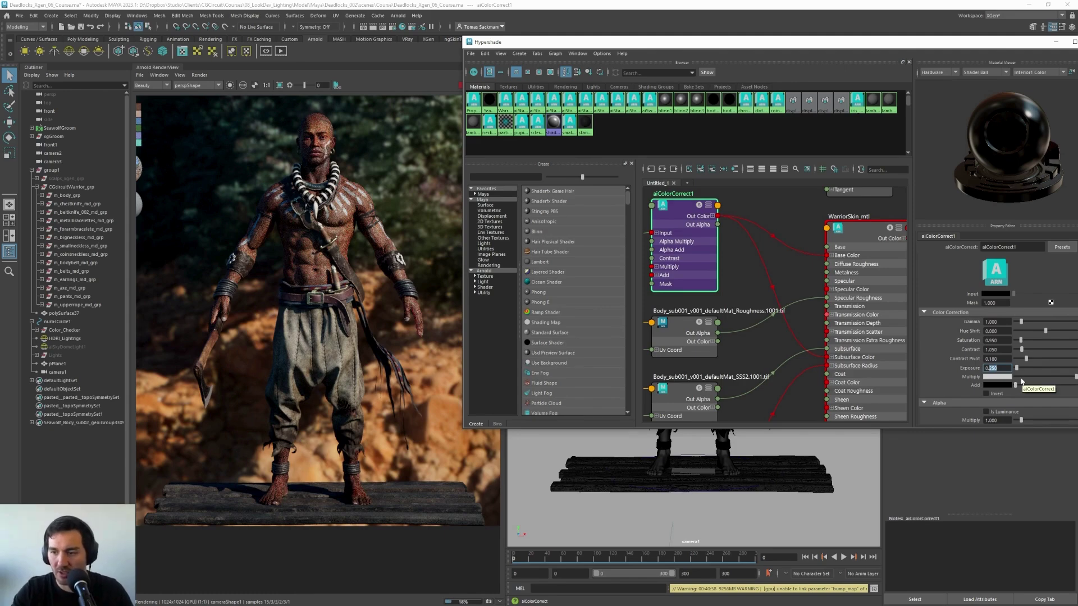
{"action": "key", "text": "Return"}
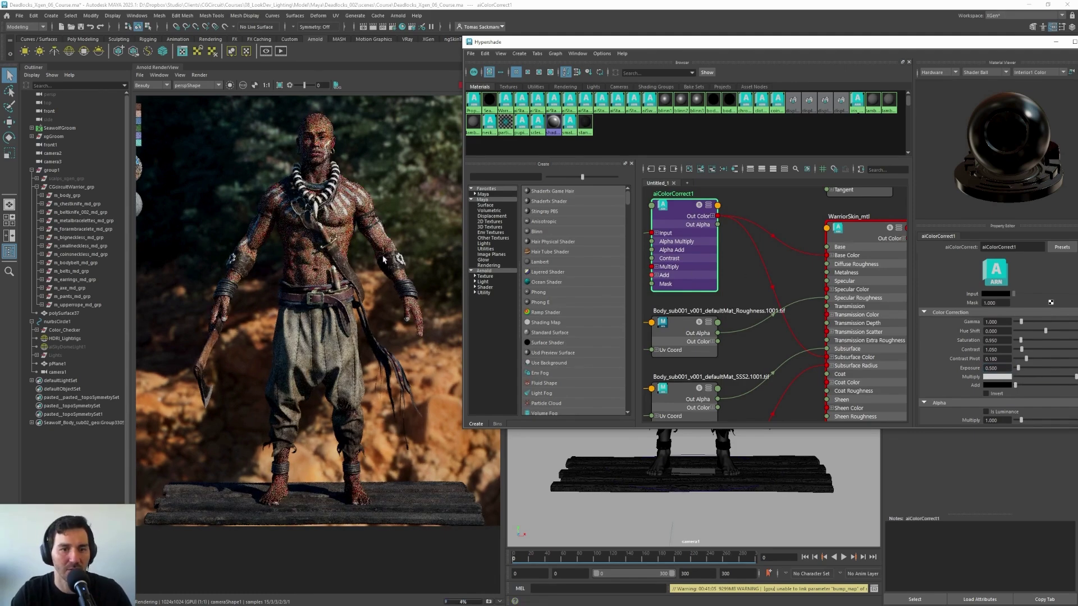
{"action": "scroll", "coordinate": [320, 221], "scroll_direction": "down", "scroll_amount": 2}
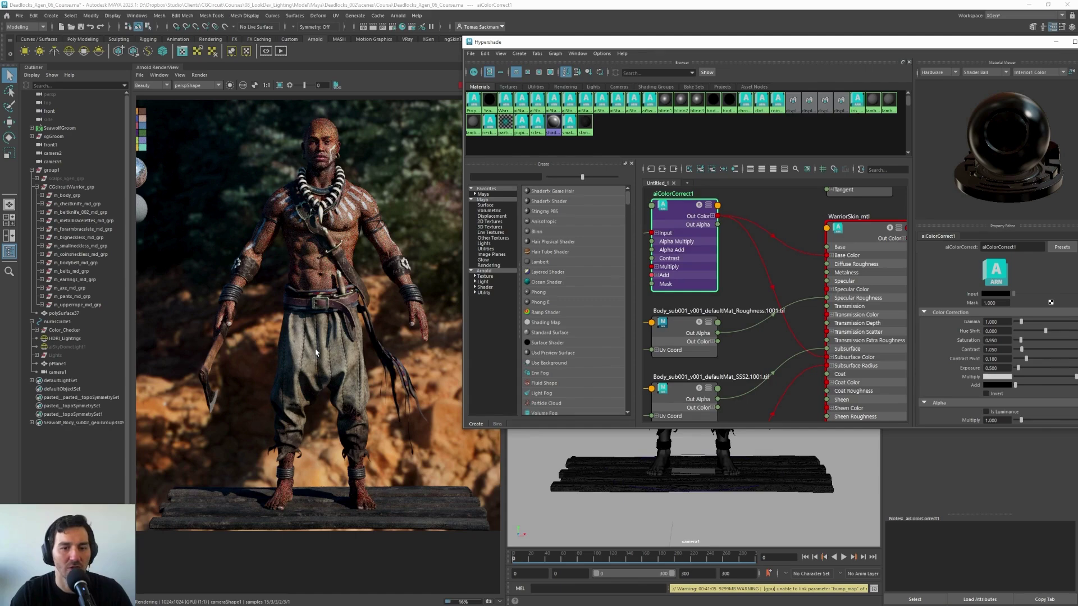
{"action": "scroll", "coordinate": [324, 218], "scroll_direction": "up", "scroll_amount": 5}
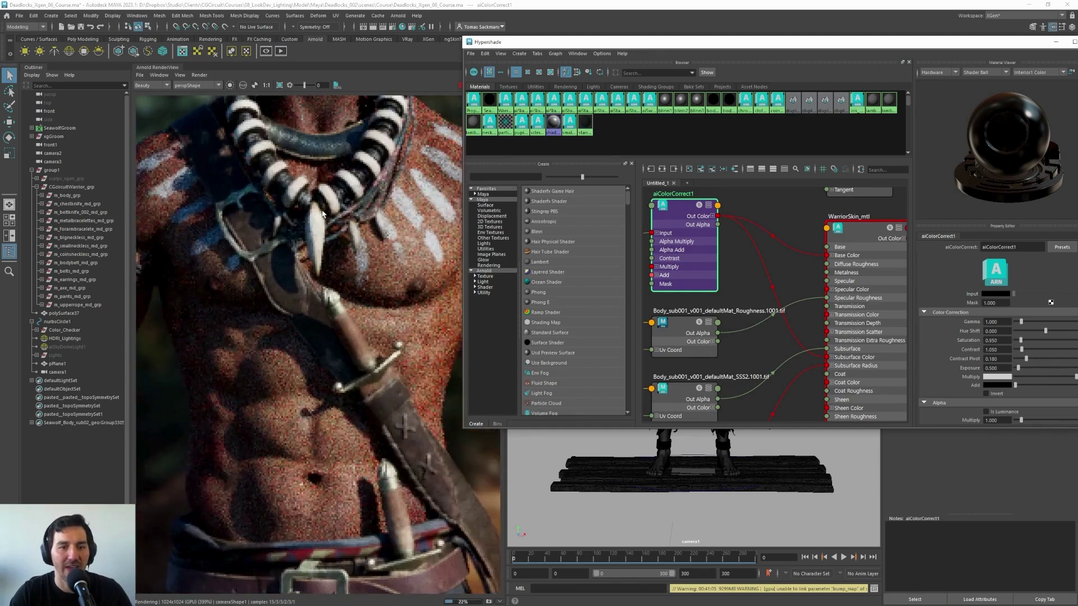
{"action": "scroll", "coordinate": [321, 228], "scroll_direction": "down", "scroll_amount": 5}
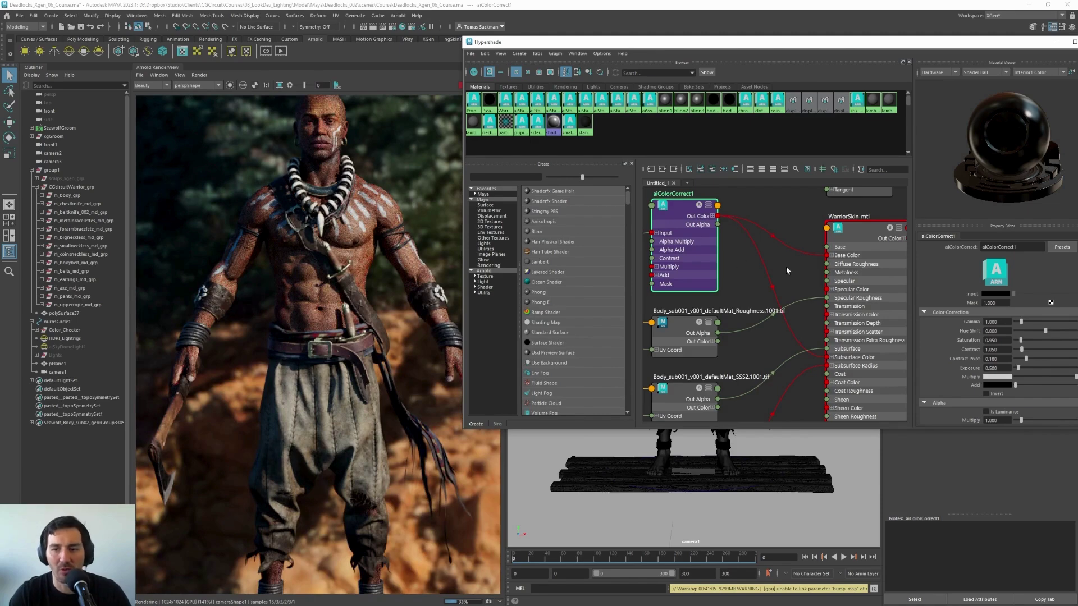
{"action": "left_click", "coordinate": [322, 220]}
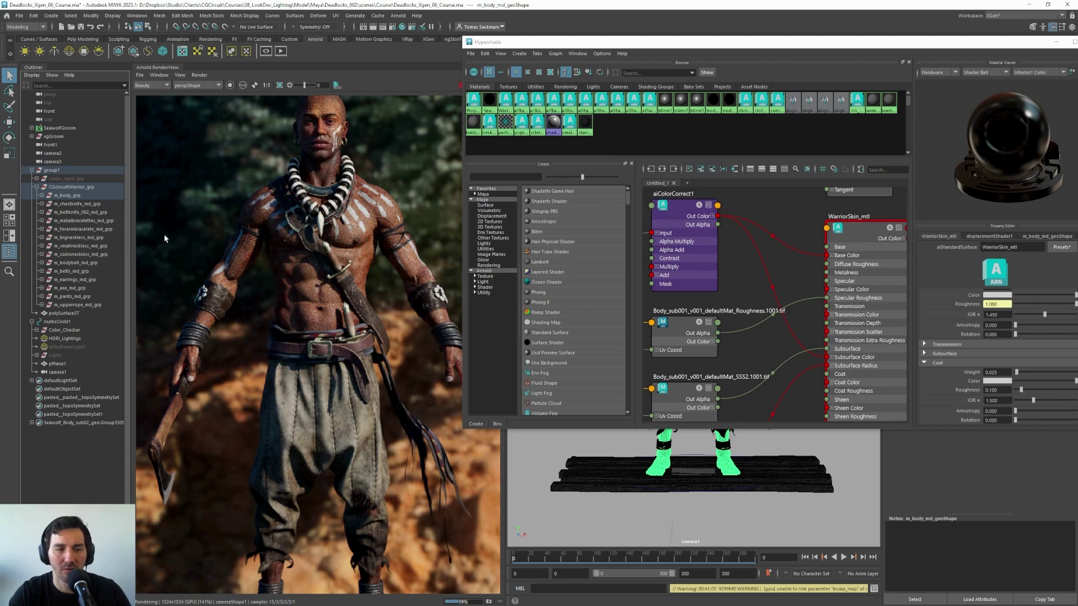
{"action": "left_click", "coordinate": [663, 170]}
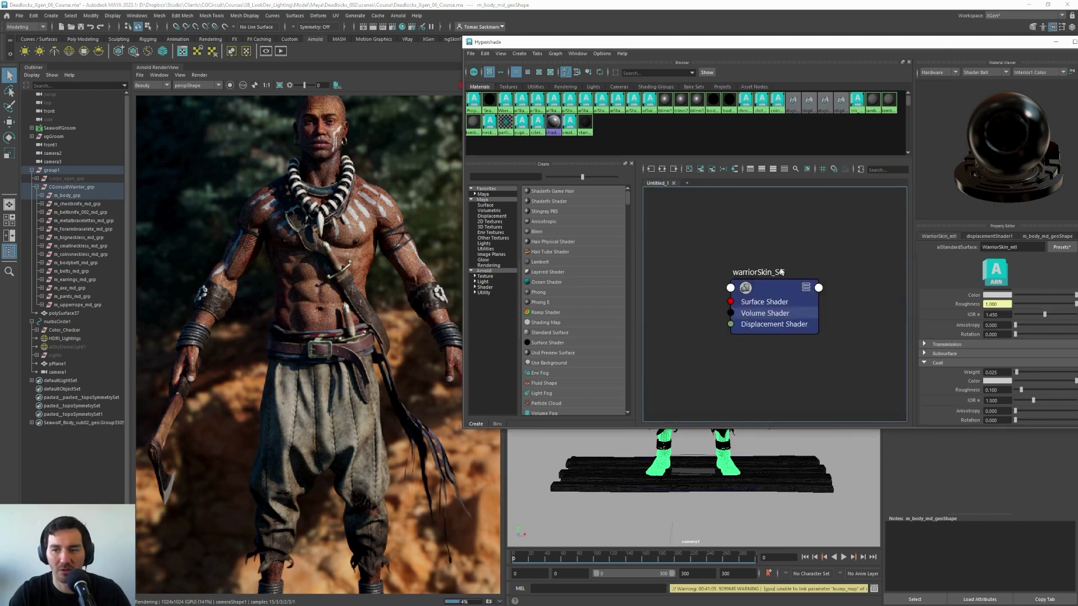
{"action": "left_click", "coordinate": [781, 271]}
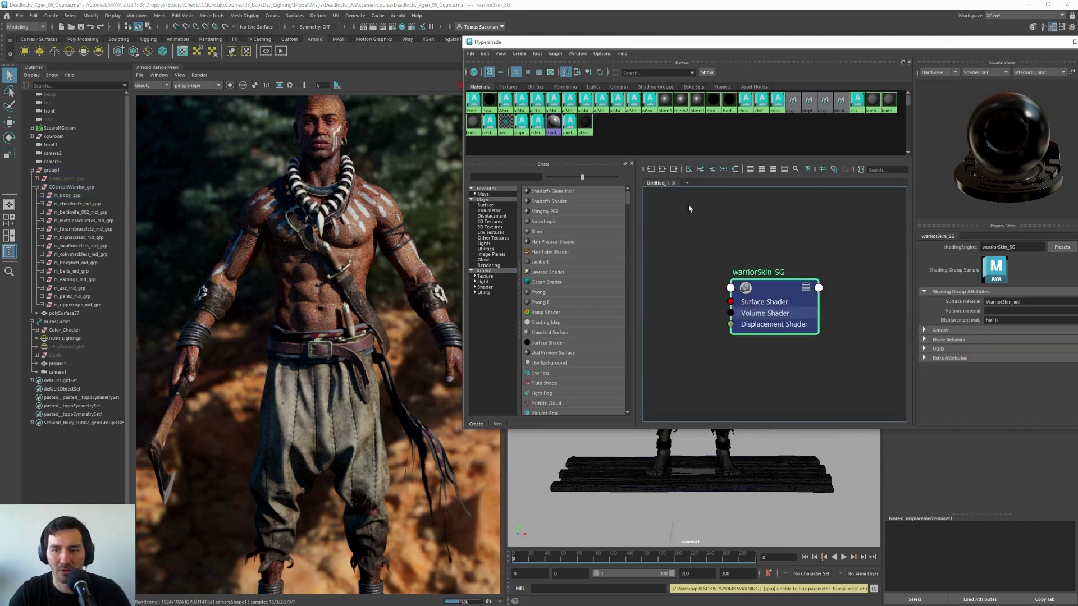
{"action": "left_click", "coordinate": [326, 222]}
{"action": "left_click", "coordinate": [333, 206]}
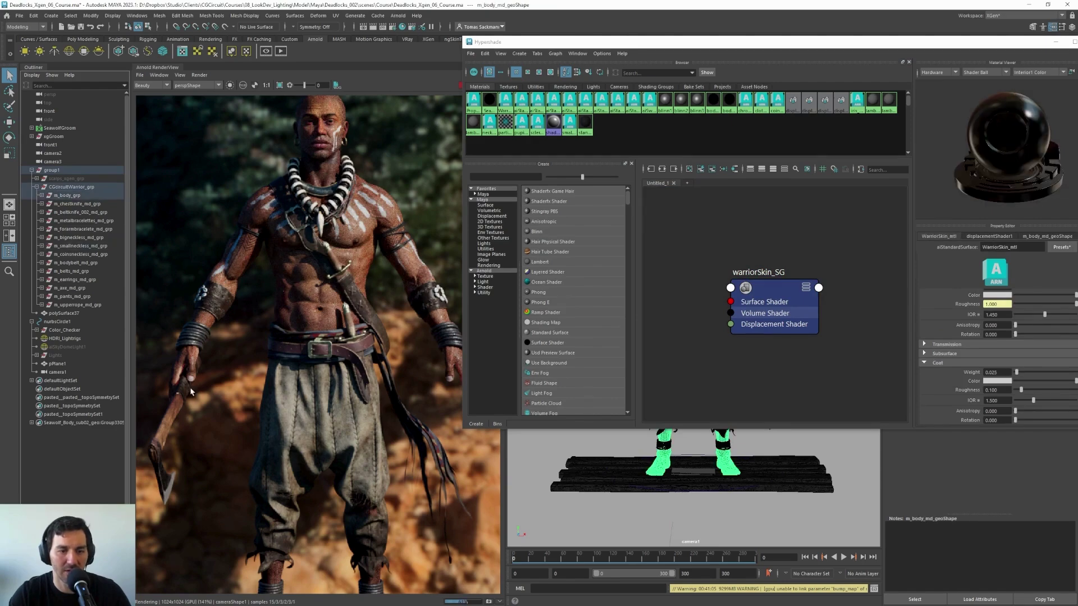
Move the Hypershade window clear of the viewport and graph the necklace and axe shading network from necklessandAxeSG
{"action": "left_click_drag", "start_coordinate": [763, 42], "coordinate": [752, 189]}
{"action": "left_click", "coordinate": [694, 230]}
{"action": "left_click", "coordinate": [780, 444]}
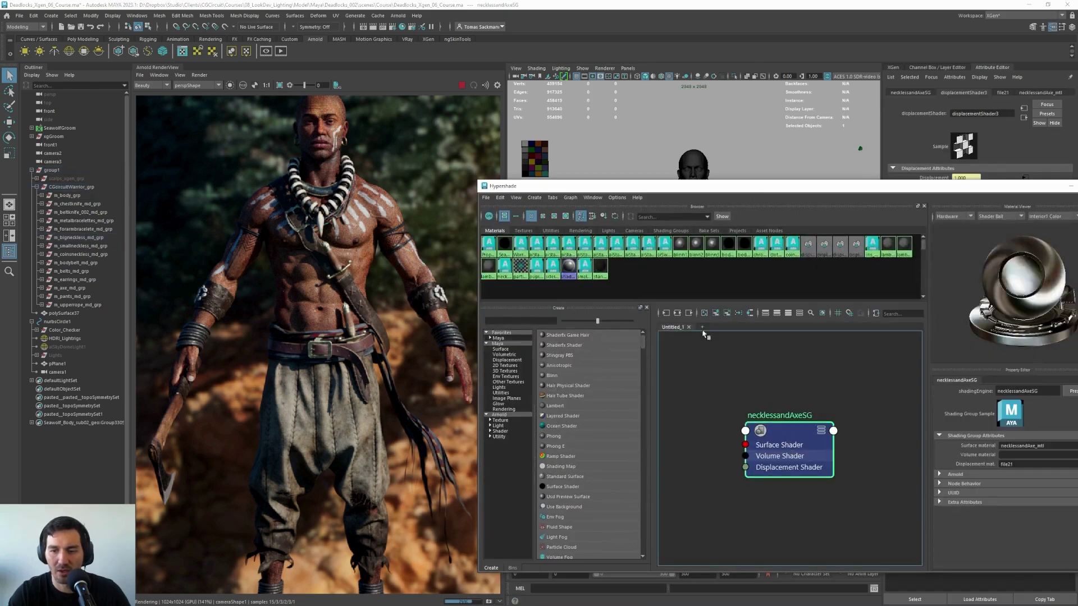
{"action": "left_click", "coordinate": [678, 313]}
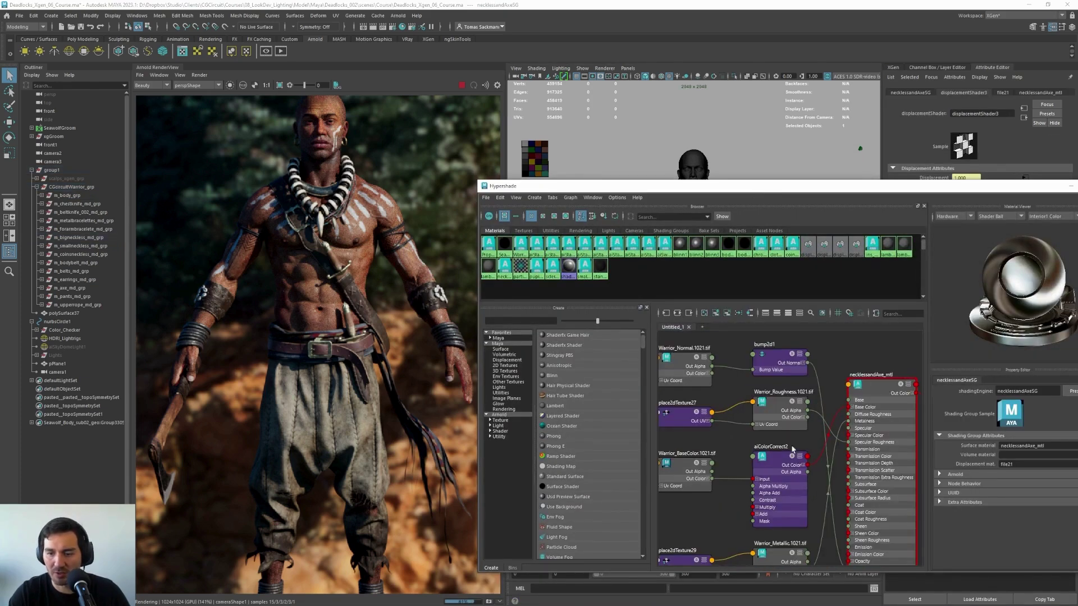
Set the Exposure of the aiColorCorrect2 node feeding necklessandAxe_mtl to 1.18
{"action": "left_click", "coordinate": [778, 464]}
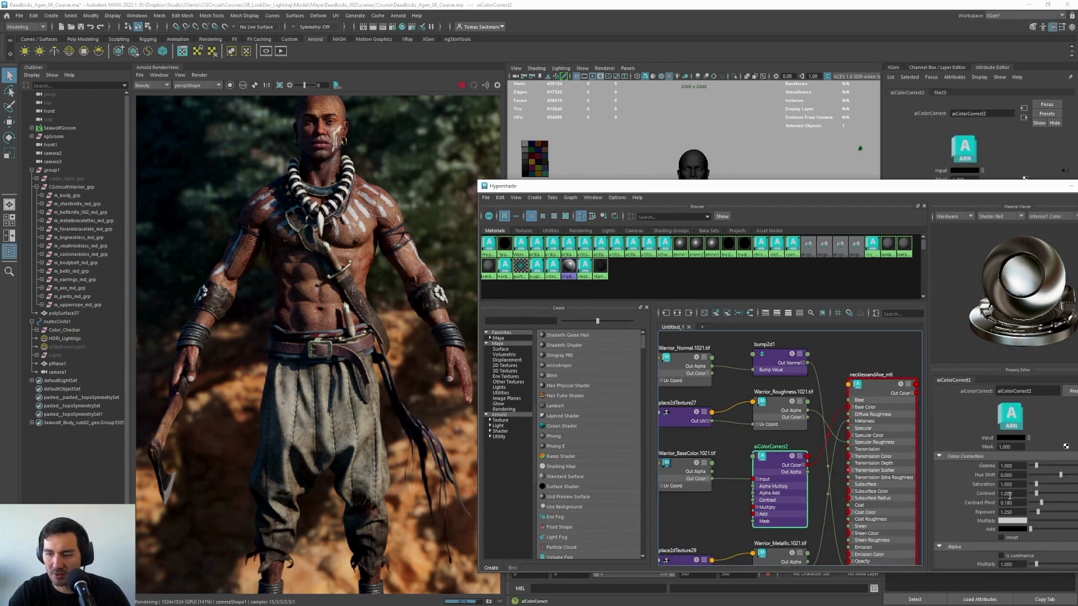
{"action": "left_click_drag", "start_coordinate": [1012, 513], "coordinate": [1008, 512]}
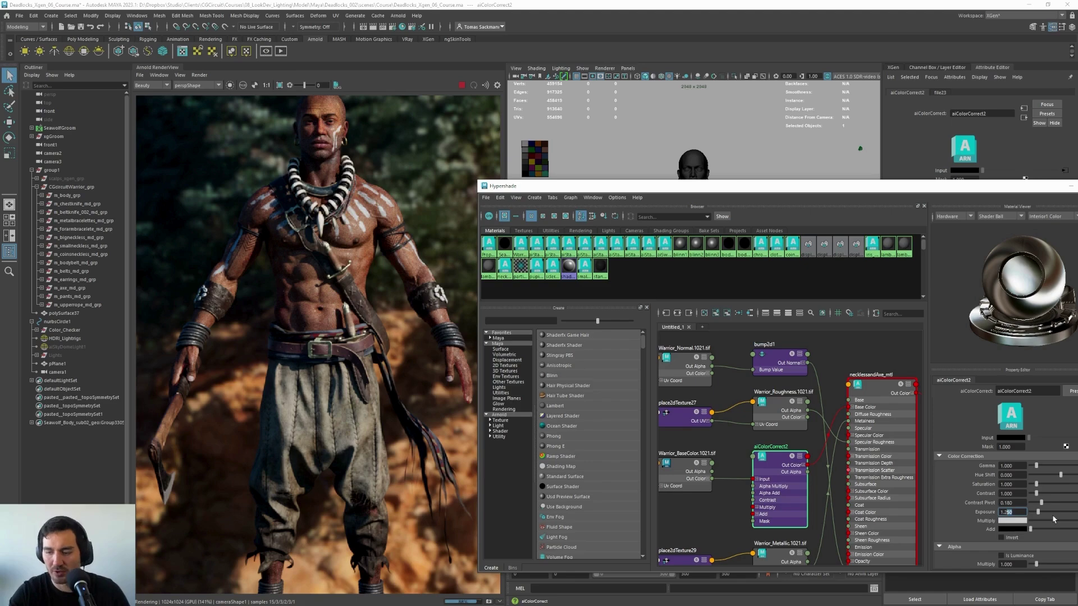
{"action": "type", "text": "180"}
{"action": "key", "text": "Return"}
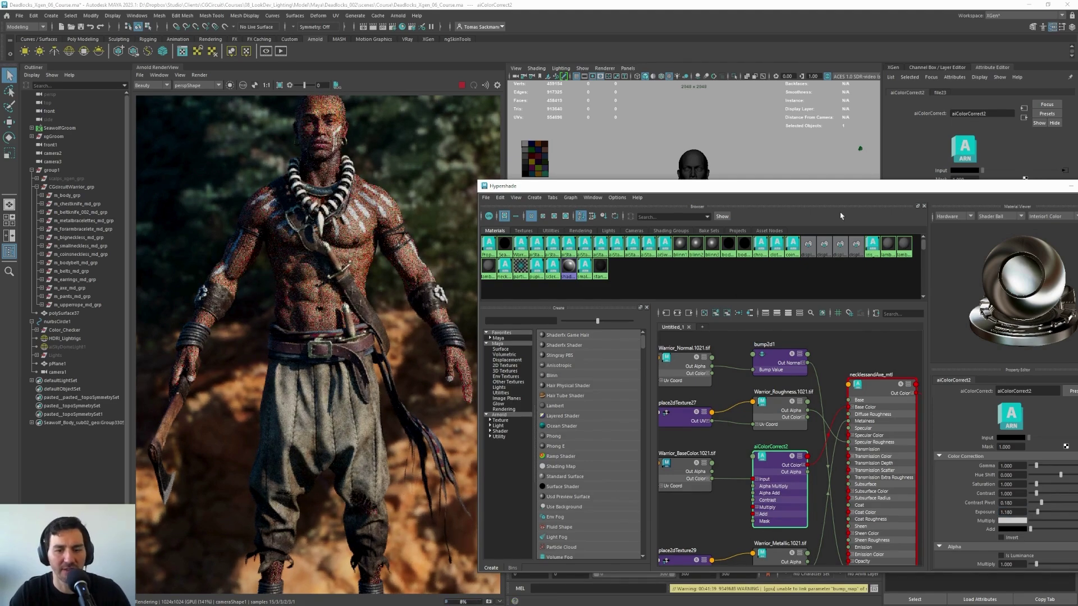
Minimize the Hypershade window and review the character in the render both close up and in full
{"action": "left_click_drag", "start_coordinate": [905, 187], "coordinate": [789, 150]}
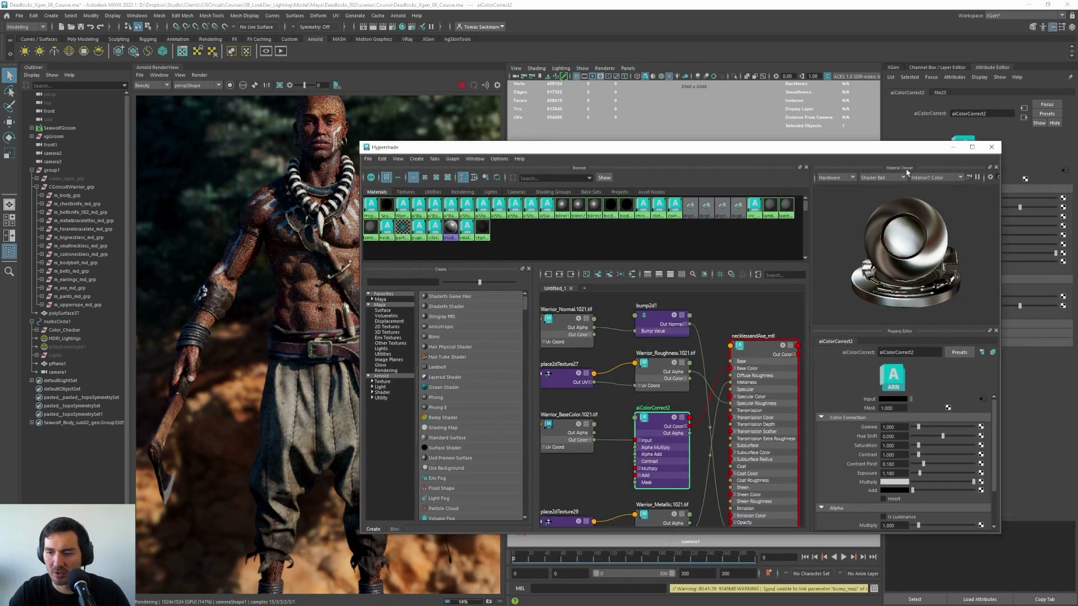
{"action": "left_click", "coordinate": [953, 148]}
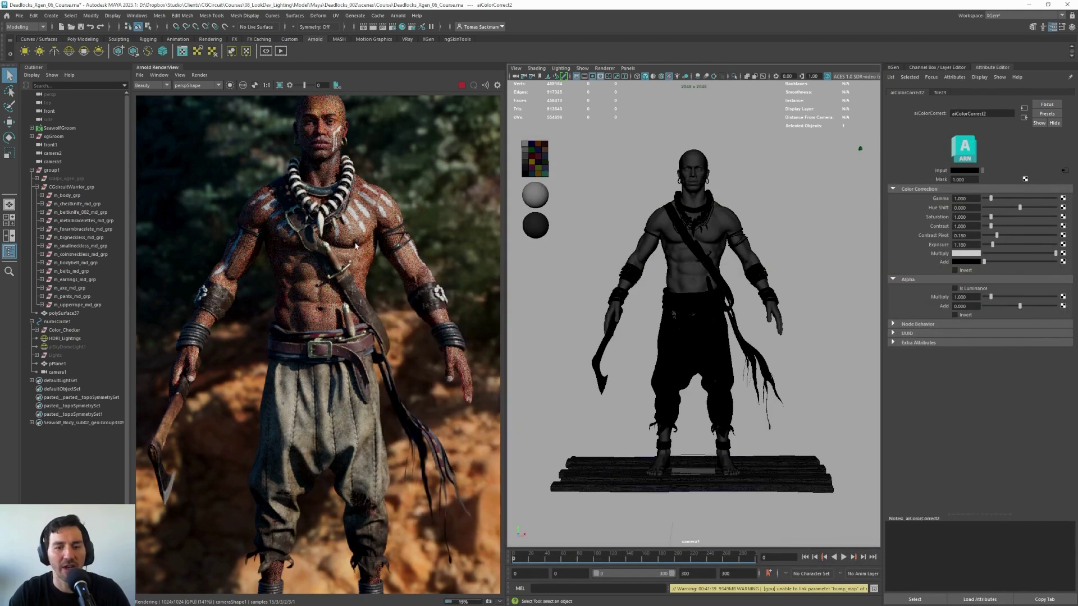
{"action": "scroll", "coordinate": [355, 245], "scroll_direction": "down", "scroll_amount": 2}
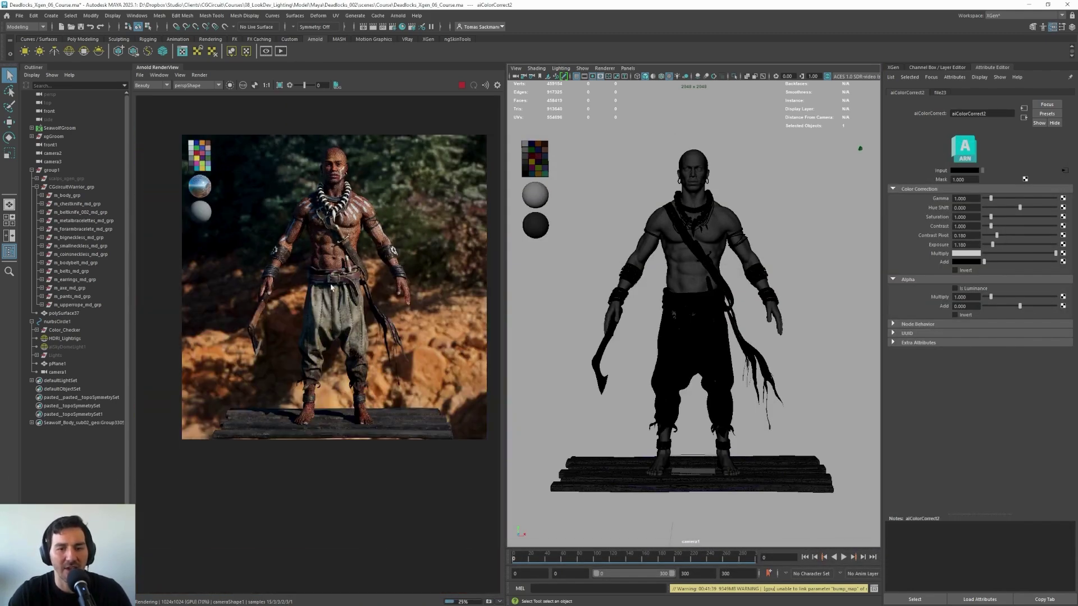
{"action": "scroll", "coordinate": [332, 150], "scroll_direction": "up", "scroll_amount": 3}
{"action": "scroll", "coordinate": [339, 179], "scroll_direction": "down", "scroll_amount": 3}
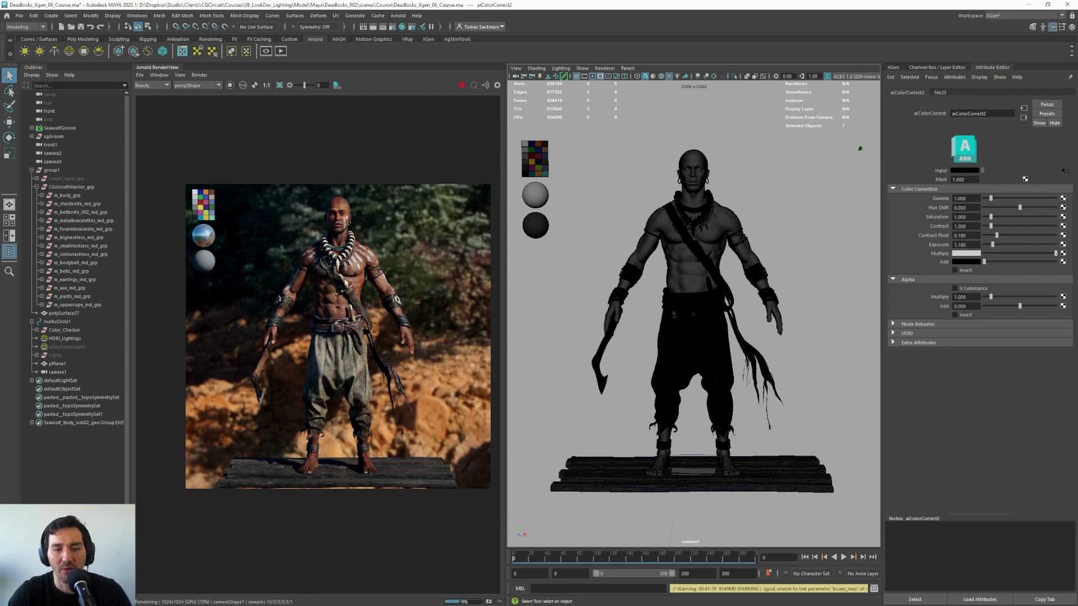
Select the character's body mesh and graph its skin shading network from warriorSkin_SG in the Hypershade
{"action": "scroll", "coordinate": [337, 276], "scroll_direction": "up", "scroll_amount": 1}
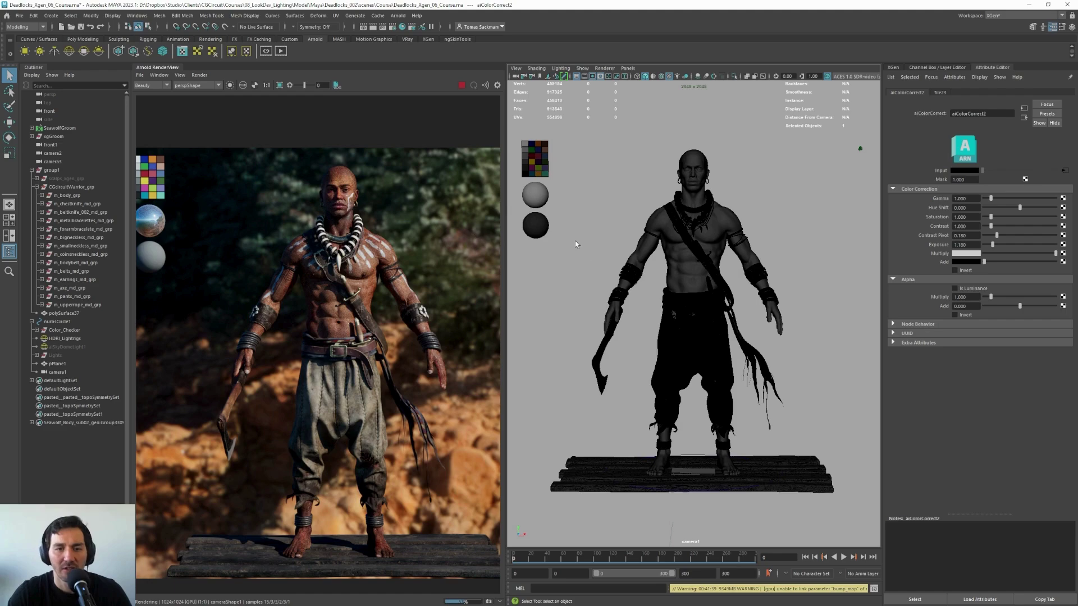
{"action": "left_click", "coordinate": [716, 309]}
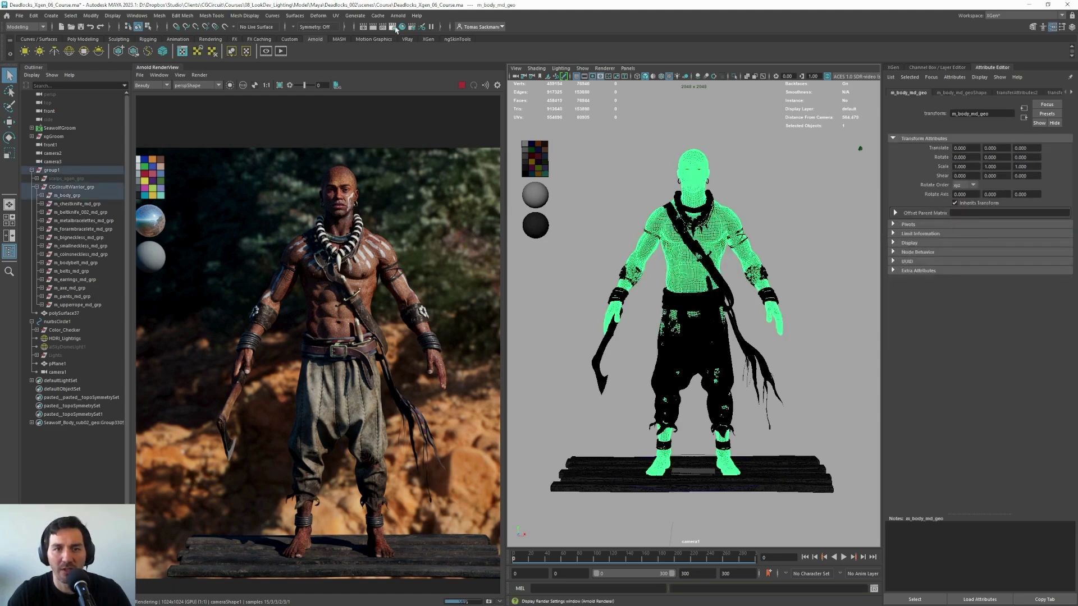
{"action": "left_click", "coordinate": [393, 26]}
{"action": "left_click", "coordinate": [558, 276]}
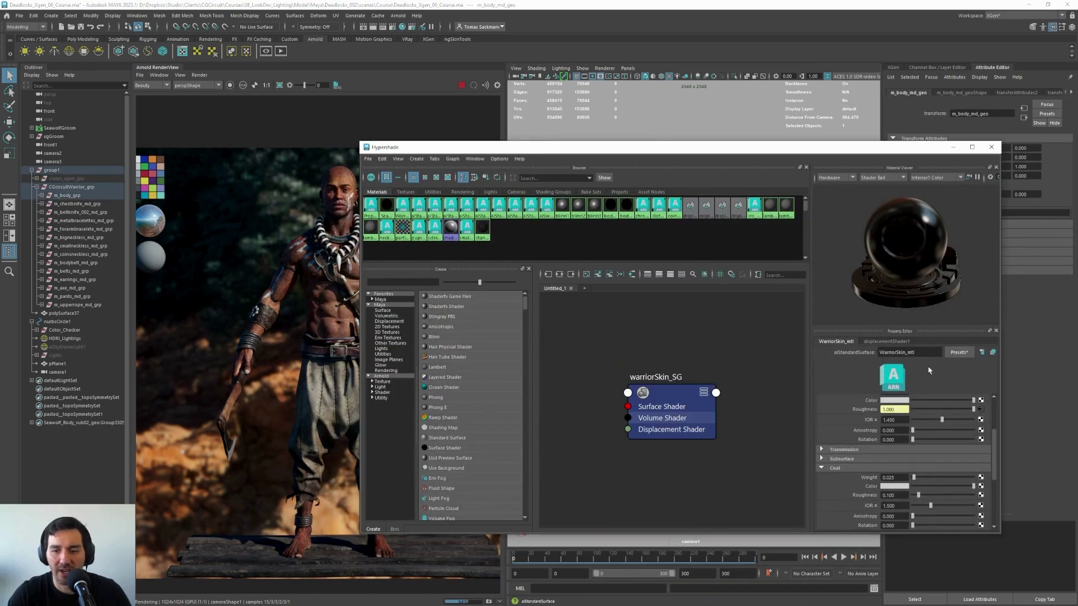
{"action": "left_click", "coordinate": [672, 399]}
{"action": "left_click", "coordinate": [562, 274]}
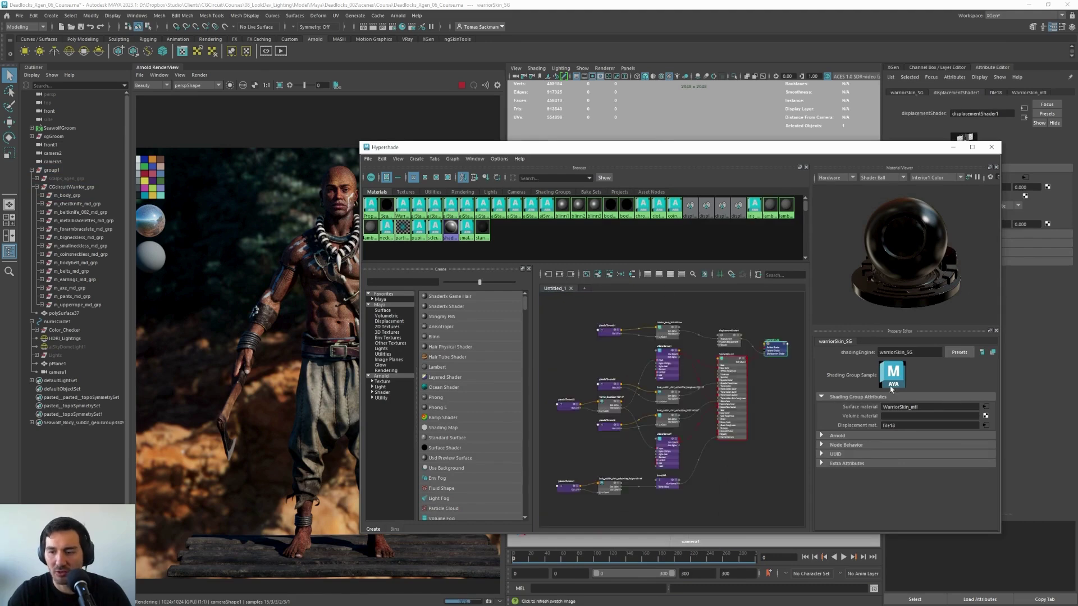
Set the Saturation of aiColorCorrect1 to 0.9, minimize the Hypershade and review the skin in the render
{"action": "left_click", "coordinate": [666, 350]}
{"action": "left_click", "coordinate": [893, 446]}
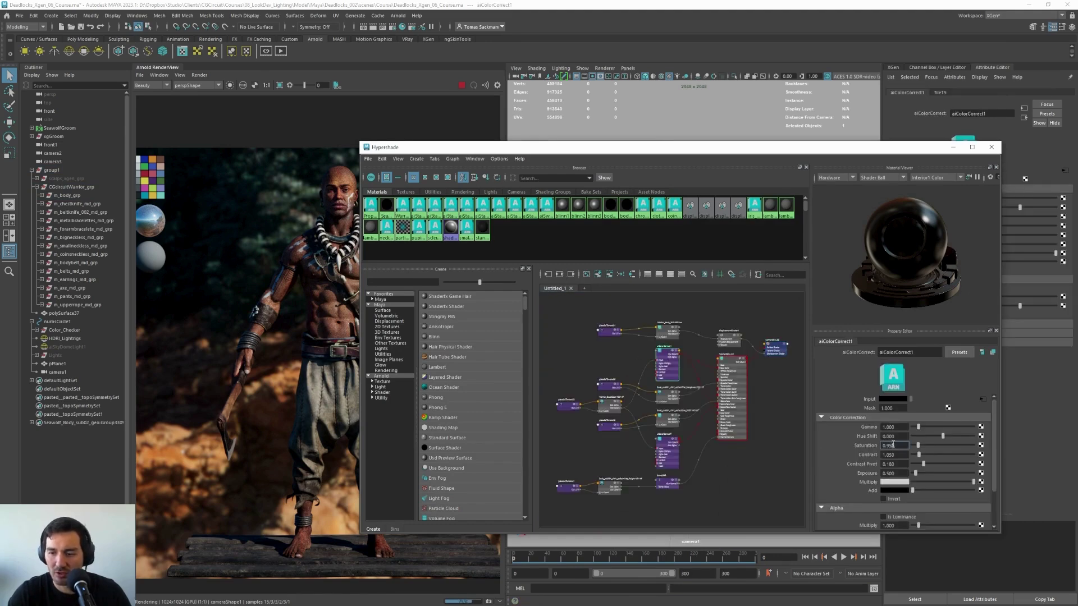
{"action": "key", "text": "BackSpace"}
{"action": "key", "text": "Return"}
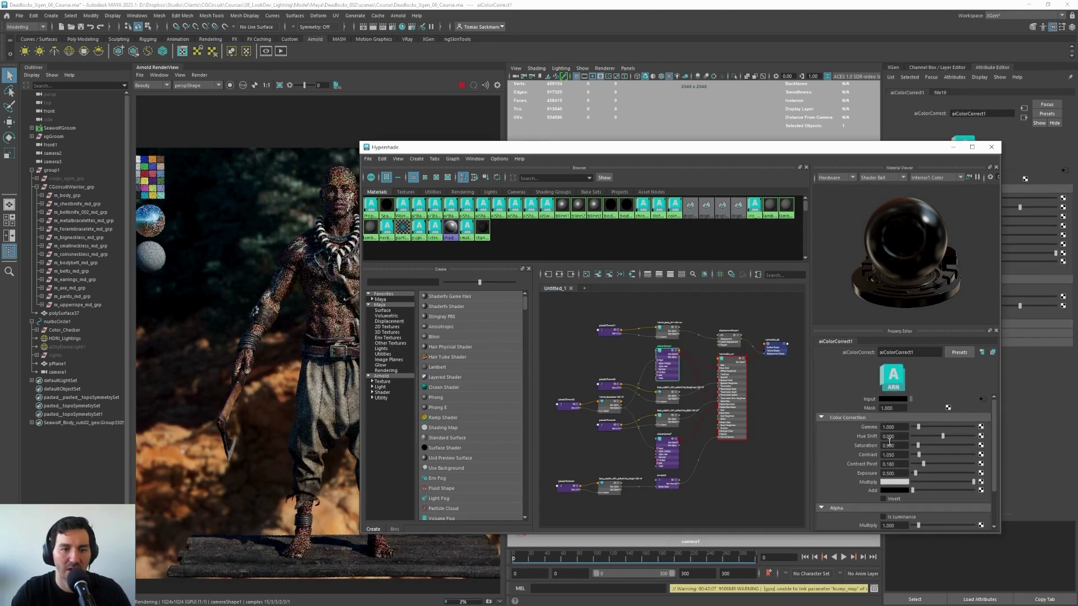
{"action": "left_click", "coordinate": [952, 147]}
{"action": "scroll", "coordinate": [383, 270], "scroll_direction": "down", "scroll_amount": 2}
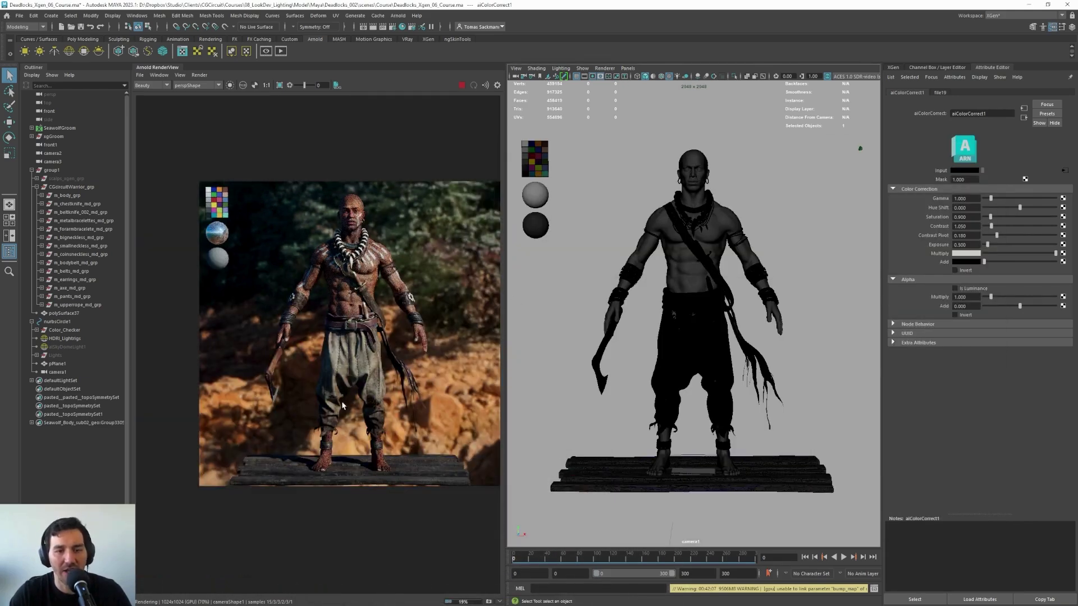
{"action": "scroll", "coordinate": [336, 275], "scroll_direction": "up", "scroll_amount": 2}
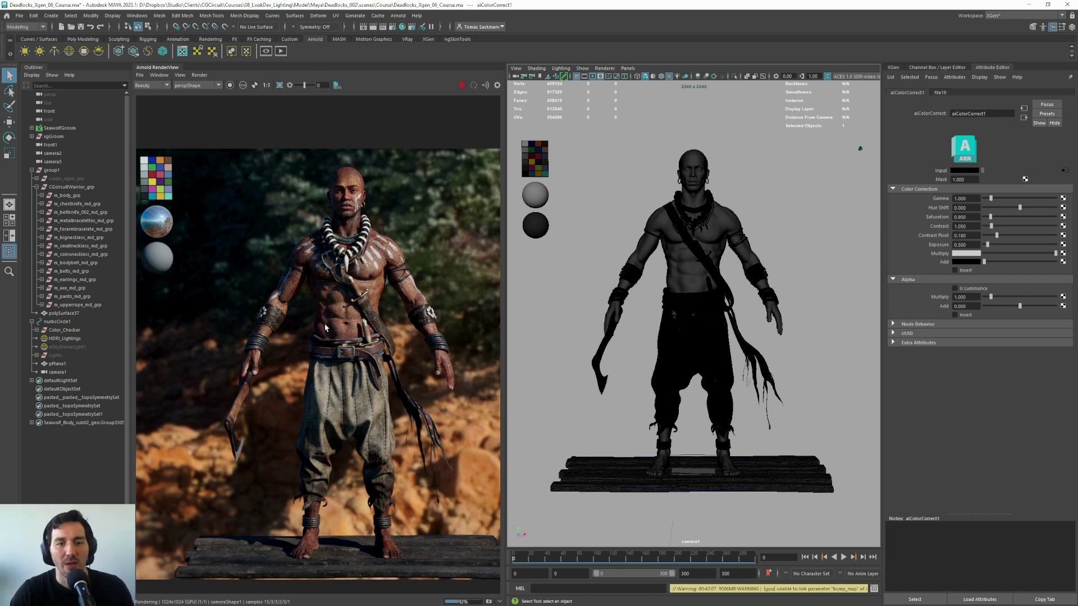
{"action": "scroll", "coordinate": [346, 282], "scroll_direction": "down", "scroll_amount": 2}
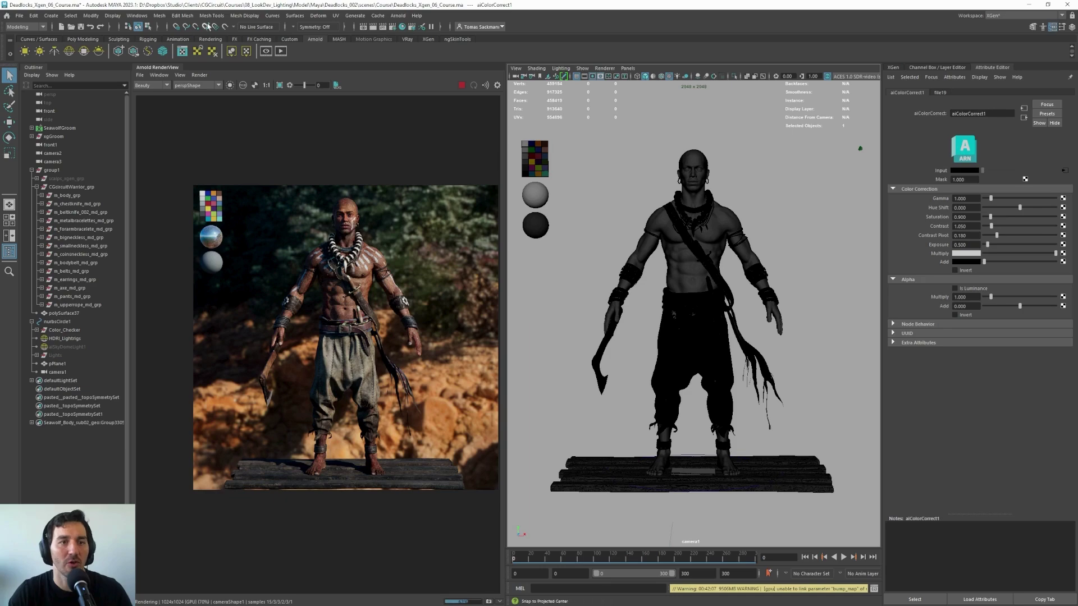
Dismiss the Hypershade and load the attributes of the HDRI aiSwitch1 network from the Node Editor, then minimize that editor
{"action": "key", "text": "alt+Tab"}
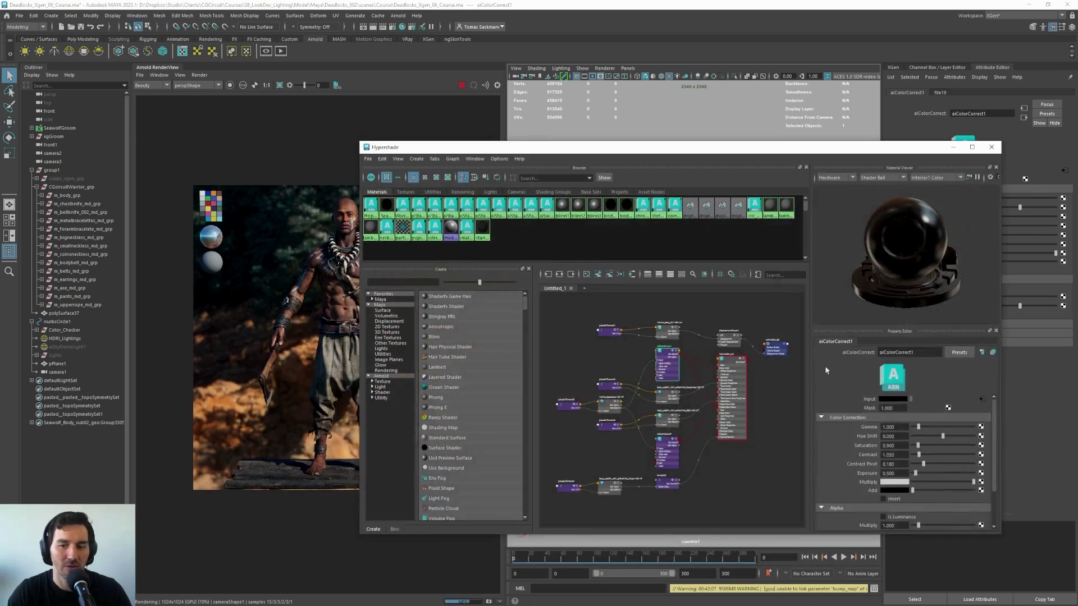
{"action": "left_click", "coordinate": [992, 147]}
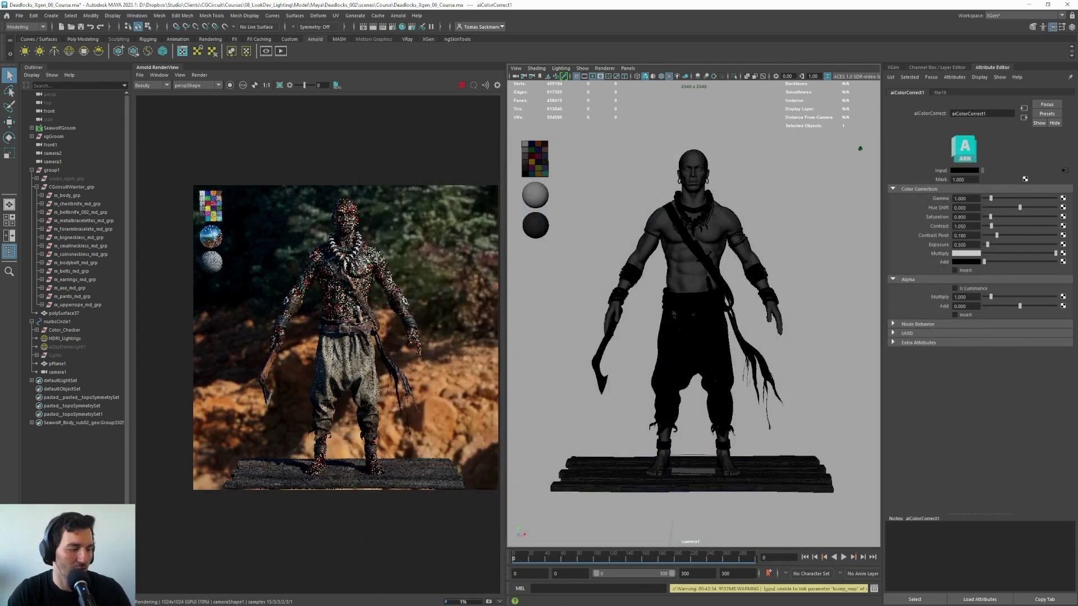
{"action": "key", "text": "alt+Tab"}
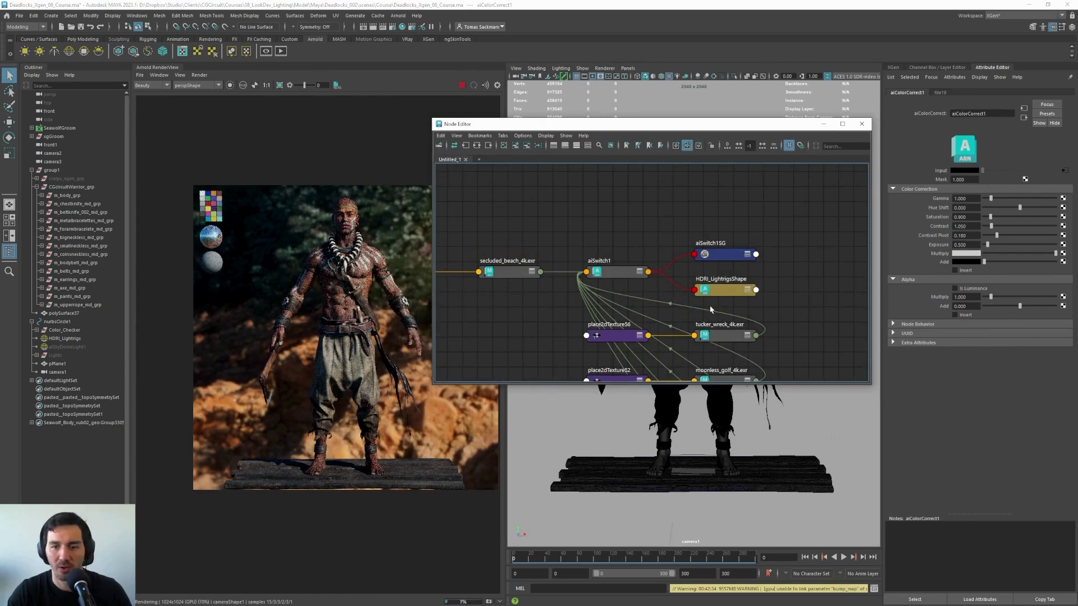
{"action": "left_click", "coordinate": [625, 275]}
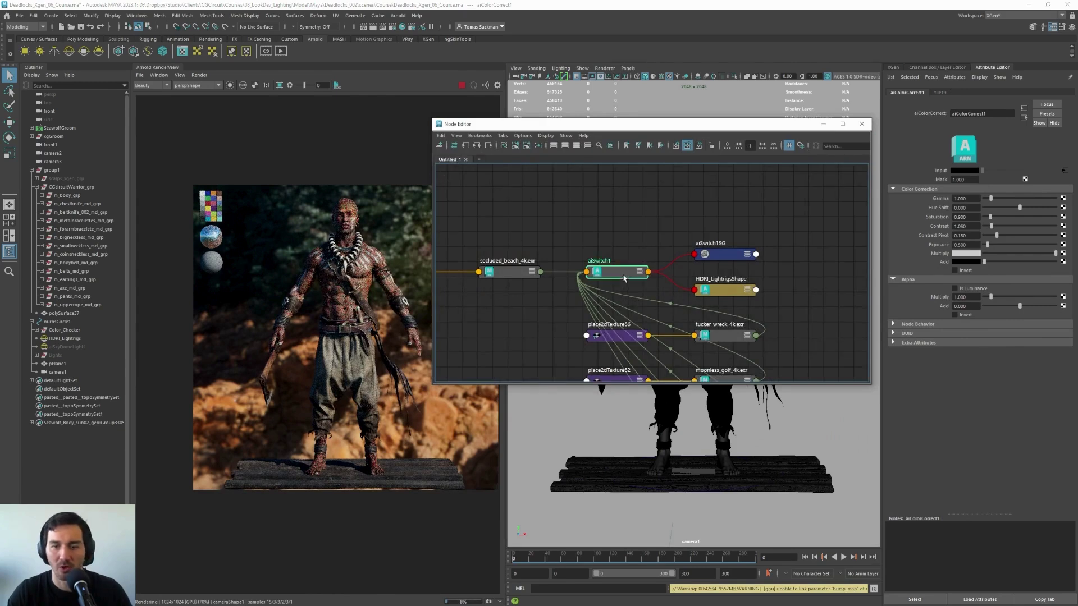
{"action": "left_click", "coordinate": [728, 258]}
{"action": "left_click", "coordinate": [824, 124]}
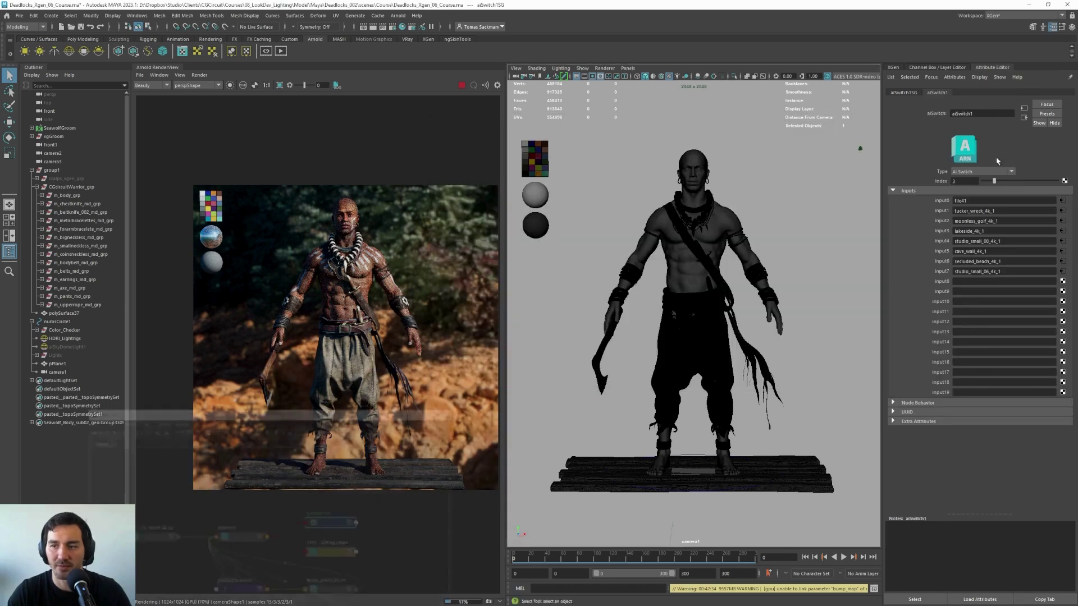
Set the Index of aiSwitch1 to 0 and inspect the character under that HDRI both close up and in full
{"action": "left_click", "coordinate": [961, 181]}
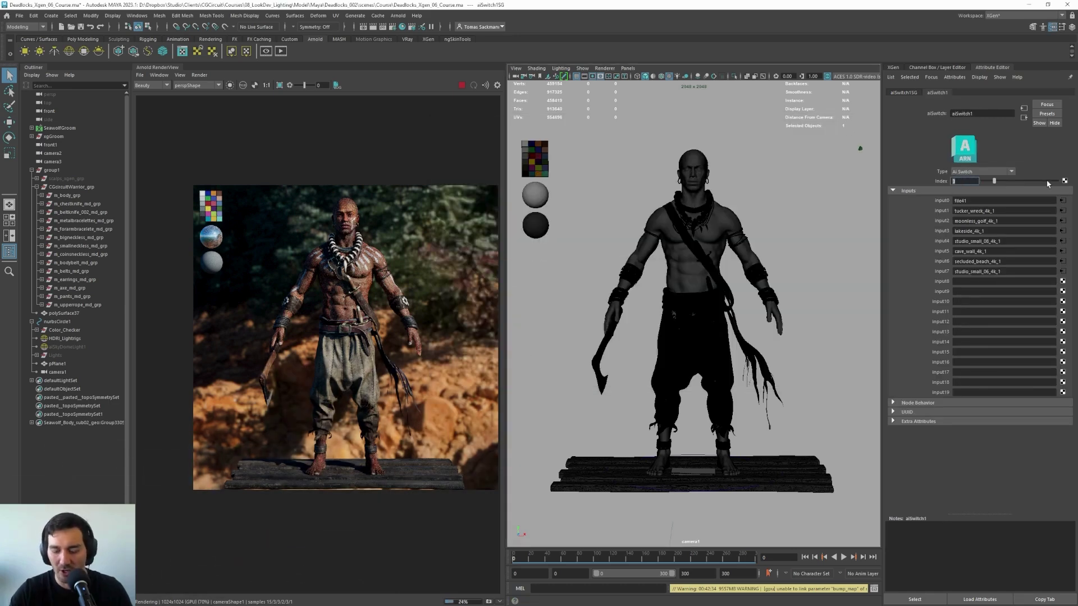
{"action": "type", "text": "0"}
{"action": "key", "text": "Return"}
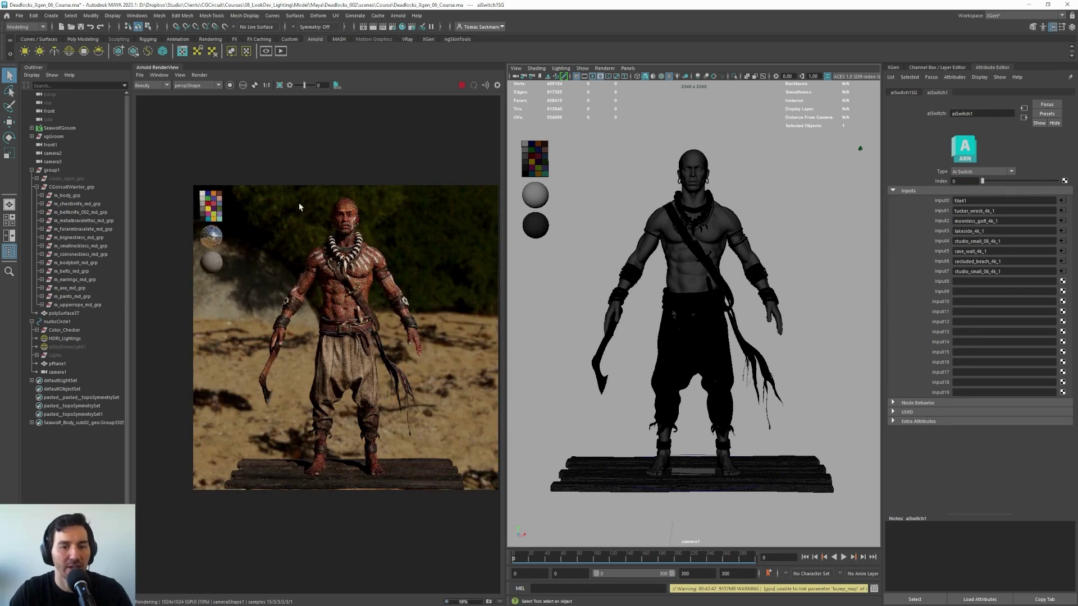
{"action": "scroll", "coordinate": [336, 283], "scroll_direction": "up", "scroll_amount": 3}
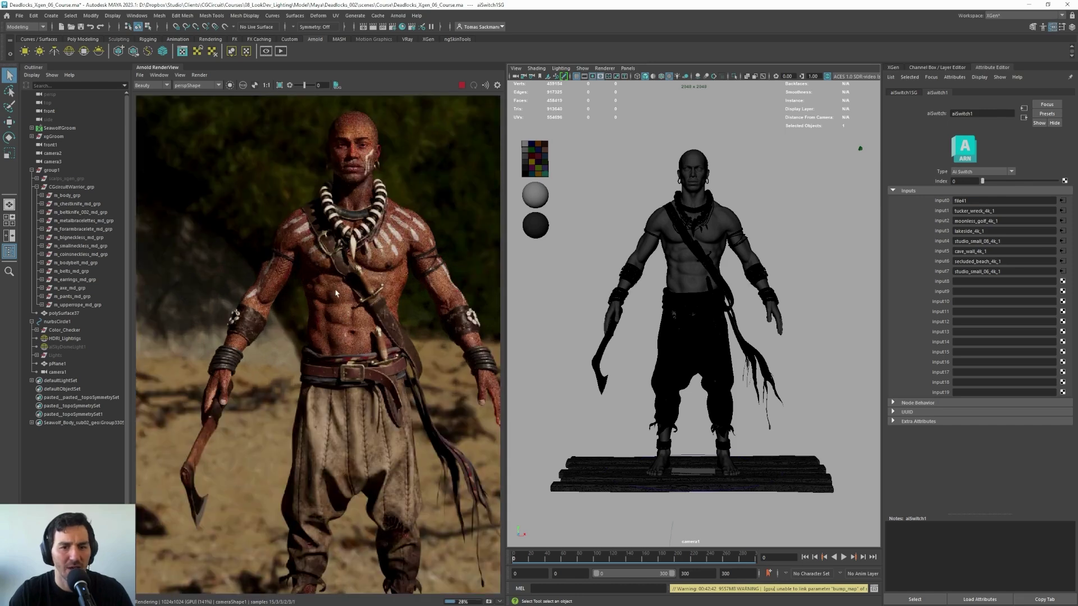
{"action": "scroll", "coordinate": [348, 314], "scroll_direction": "down", "scroll_amount": 3}
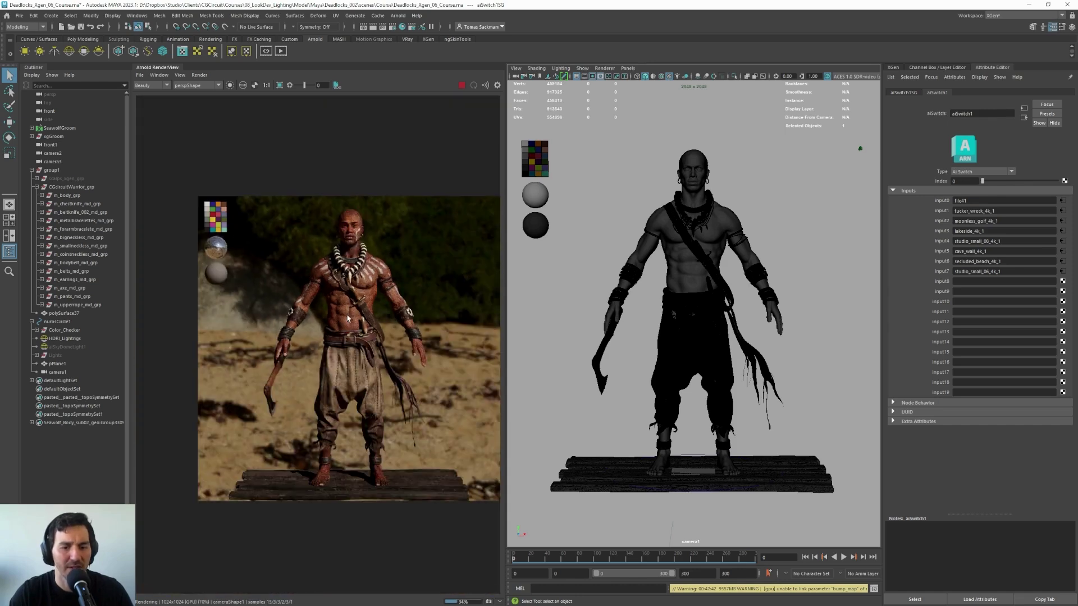
{"action": "scroll", "coordinate": [347, 319], "scroll_direction": "up", "scroll_amount": 2}
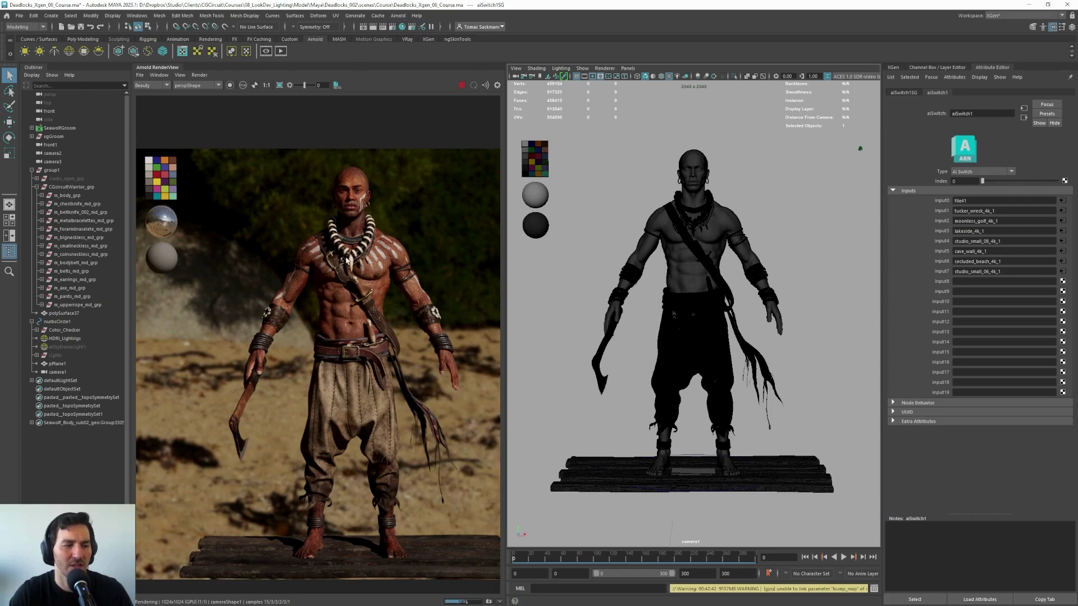
Reopen the Hypershade and graph the body's complete skin material network from warriorSkin_SG
{"action": "left_click", "coordinate": [401, 27]}
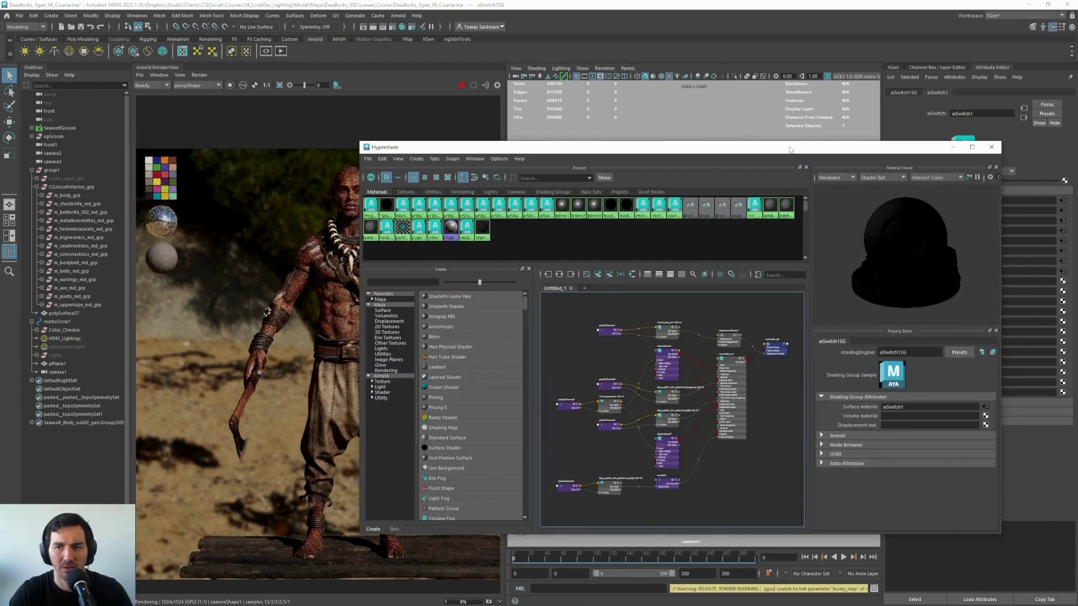
{"action": "left_click_drag", "start_coordinate": [617, 147], "coordinate": [577, 321]}
{"action": "left_click", "coordinate": [716, 287]}
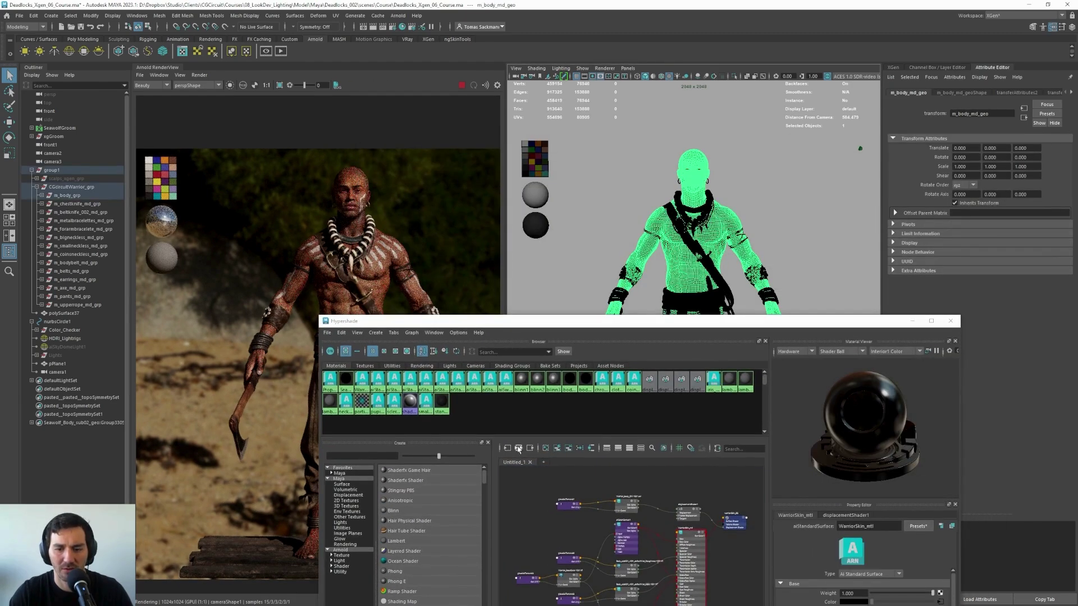
{"action": "left_click", "coordinate": [519, 448]}
{"action": "left_click_drag", "start_coordinate": [664, 322], "coordinate": [712, 138]}
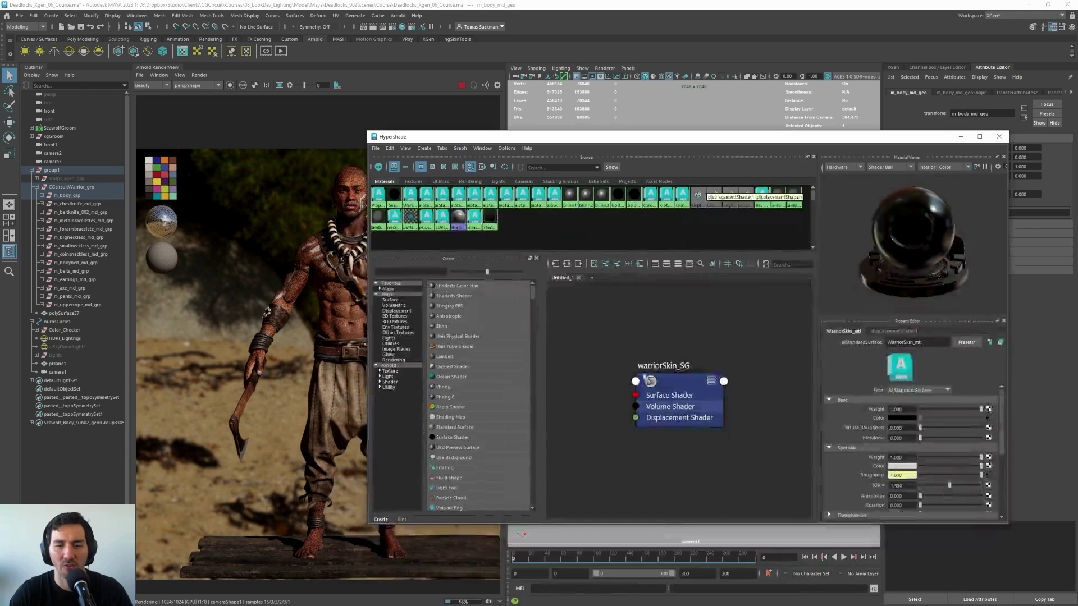
{"action": "left_click", "coordinate": [653, 365]}
{"action": "left_click", "coordinate": [567, 264]}
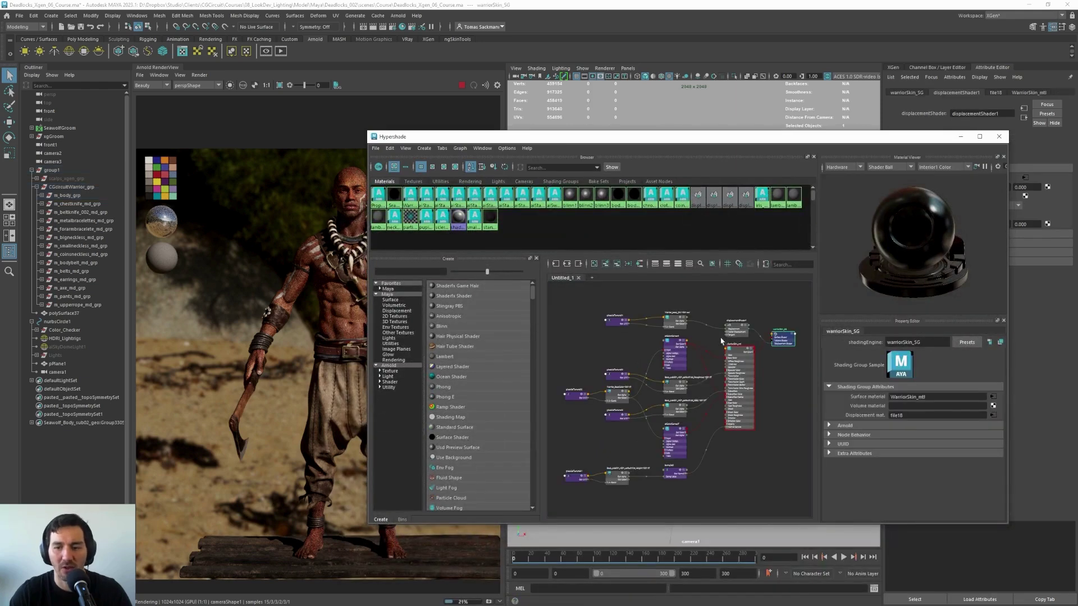
Set the Contrast of the aiColorCorrect1 node feeding WarriorSkin_mtl to 1.01
{"action": "scroll", "coordinate": [721, 341], "scroll_direction": "up", "scroll_amount": 6}
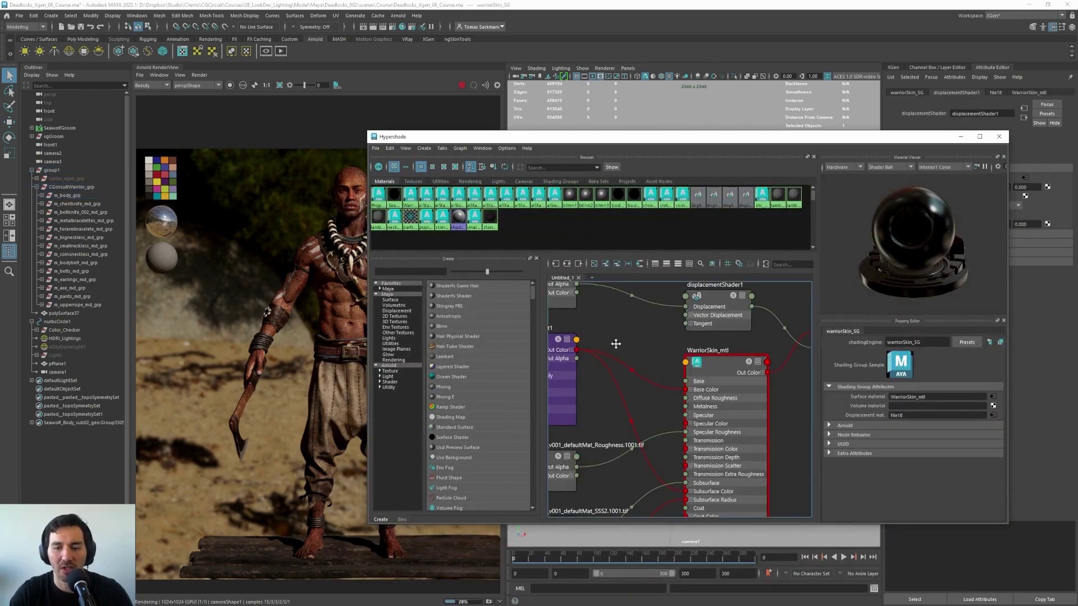
{"action": "middle_click_drag", "start_coordinate": [616, 344], "coordinate": [650, 342], "text": "alt"}
{"action": "left_click", "coordinate": [564, 344]}
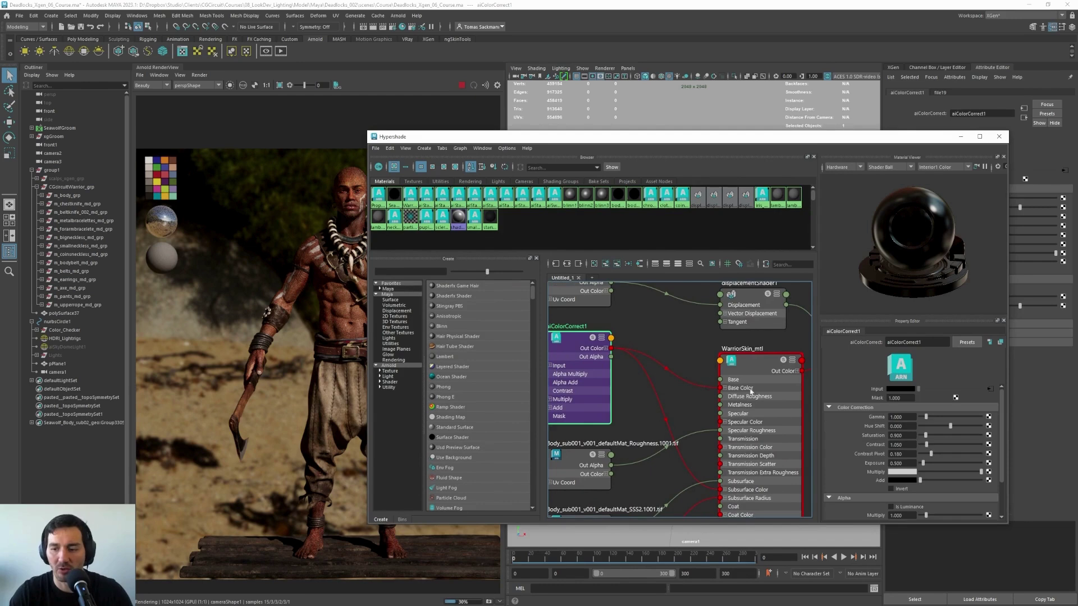
{"action": "left_click", "coordinate": [899, 445]}
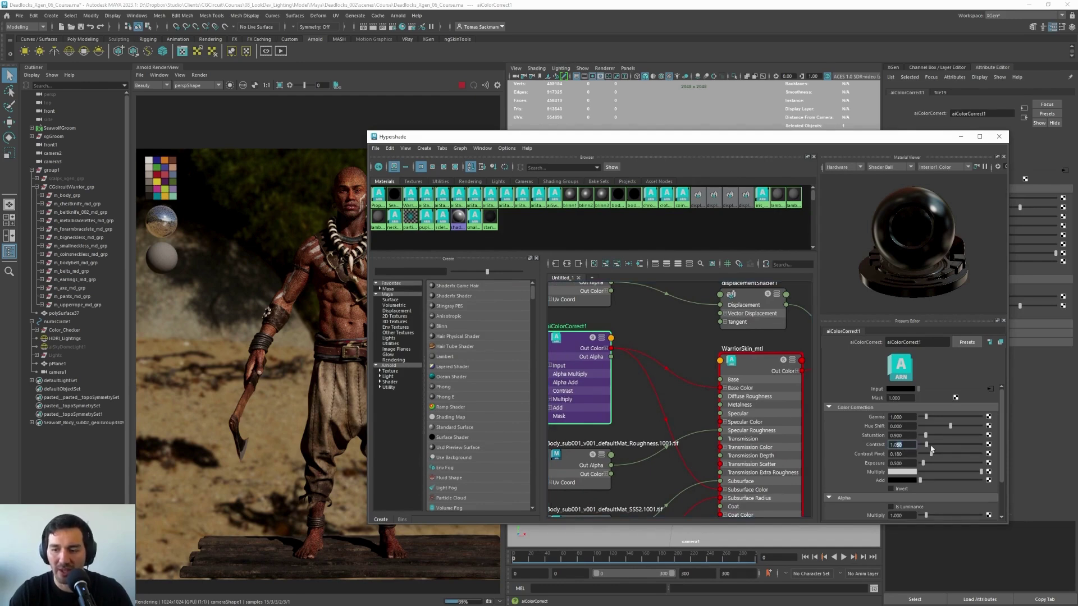
{"action": "type", "text": "1.01"}
{"action": "key", "text": "Return"}
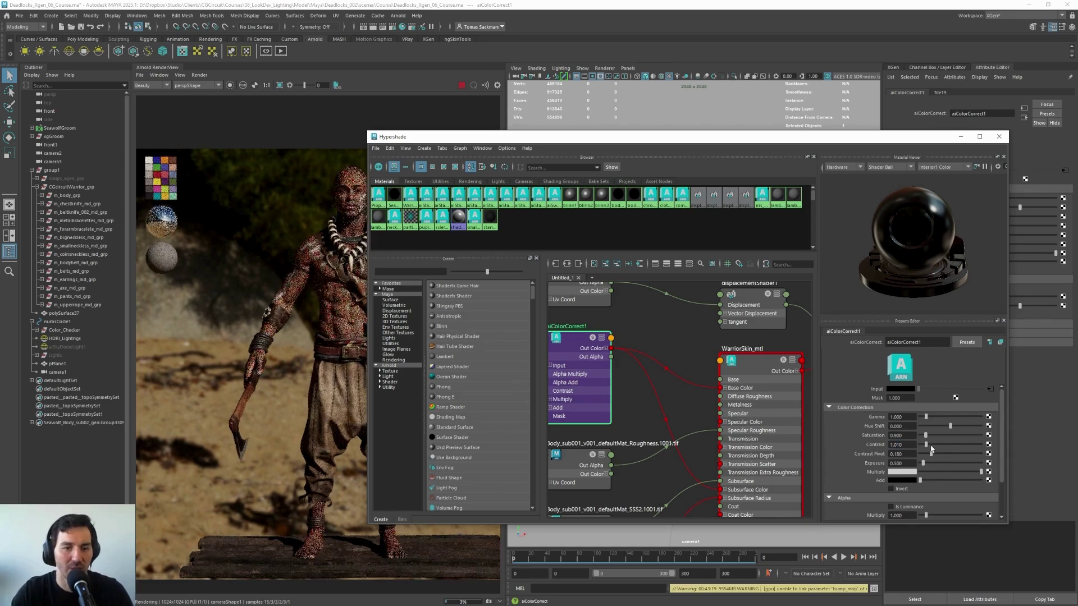
Clear the Hypershade window off the render and examine the character's skin, props and cloth close up and in full
{"action": "left_click_drag", "start_coordinate": [486, 139], "coordinate": [590, 123]}
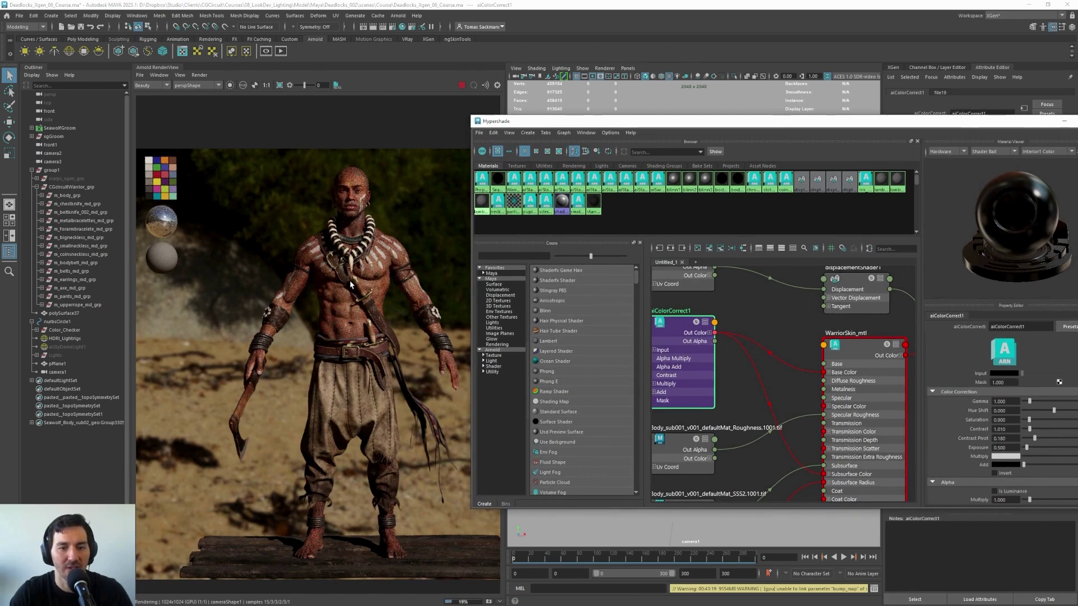
{"action": "scroll", "coordinate": [350, 284], "scroll_direction": "down", "scroll_amount": 4}
{"action": "scroll", "coordinate": [351, 284], "scroll_direction": "up", "scroll_amount": 4}
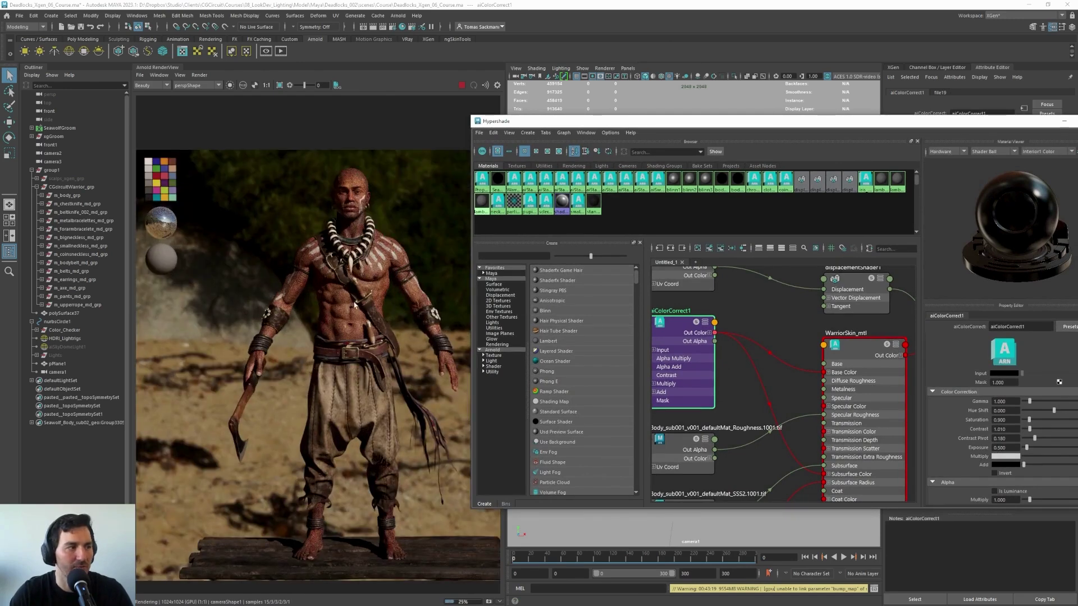
{"action": "scroll", "coordinate": [354, 305], "scroll_direction": "up", "scroll_amount": 2}
{"action": "scroll", "coordinate": [354, 305], "scroll_direction": "down", "scroll_amount": 3}
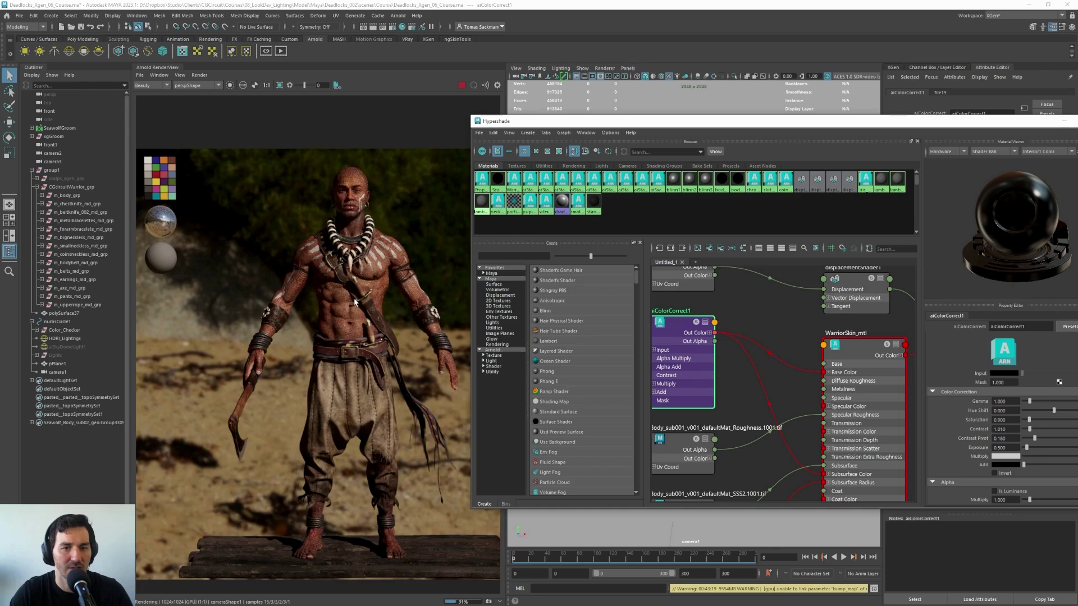
{"action": "scroll", "coordinate": [353, 292], "scroll_direction": "up", "scroll_amount": 1}
{"action": "scroll", "coordinate": [352, 282], "scroll_direction": "down", "scroll_amount": 1}
{"action": "scroll", "coordinate": [353, 282], "scroll_direction": "up", "scroll_amount": 1}
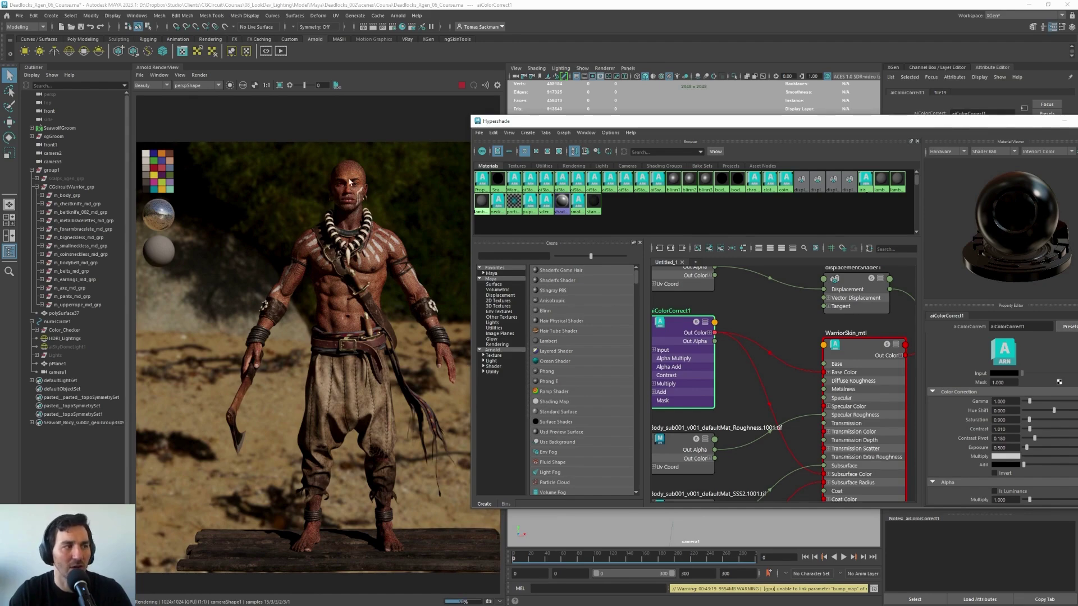
{"action": "left_click", "coordinate": [1063, 121]}
{"action": "scroll", "coordinate": [393, 247], "scroll_direction": "down", "scroll_amount": 2}
{"action": "scroll", "coordinate": [328, 246], "scroll_direction": "up", "scroll_amount": 4}
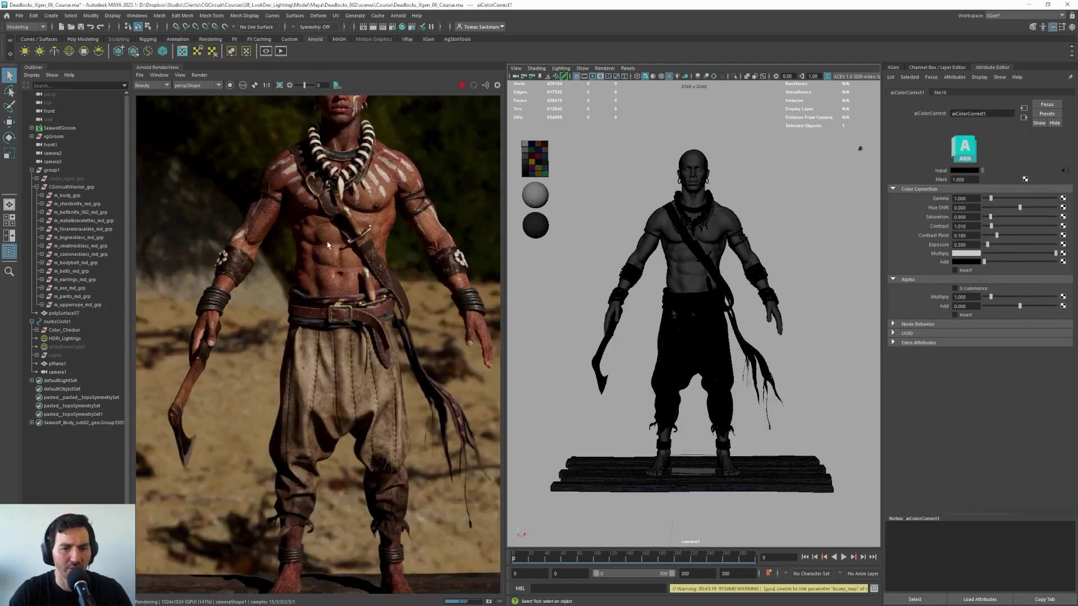
{"action": "scroll", "coordinate": [329, 245], "scroll_direction": "down", "scroll_amount": 2}
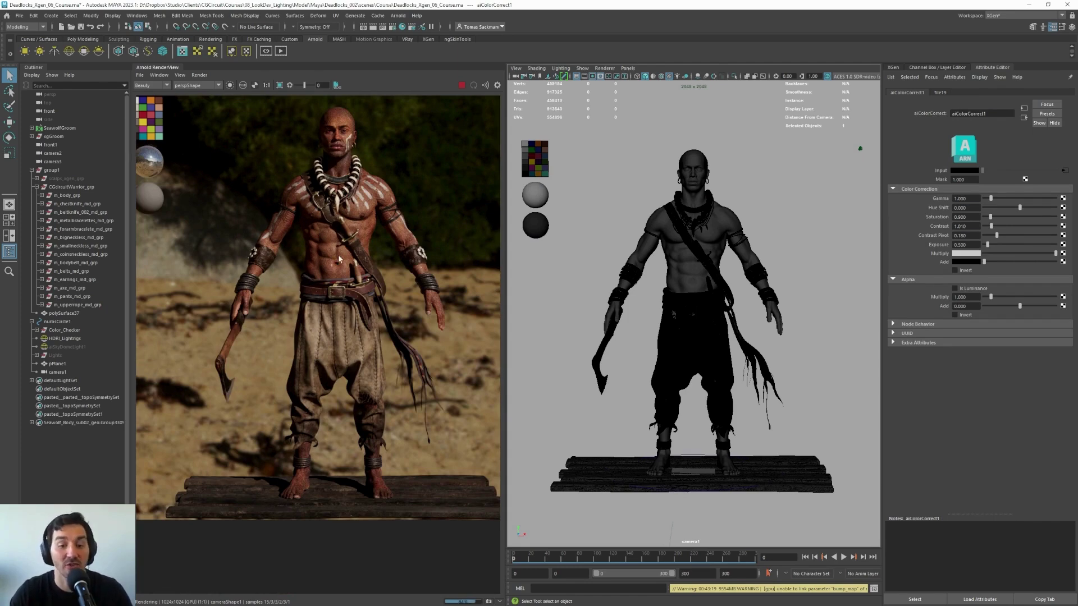
{"action": "scroll", "coordinate": [341, 264], "scroll_direction": "down", "scroll_amount": 1}
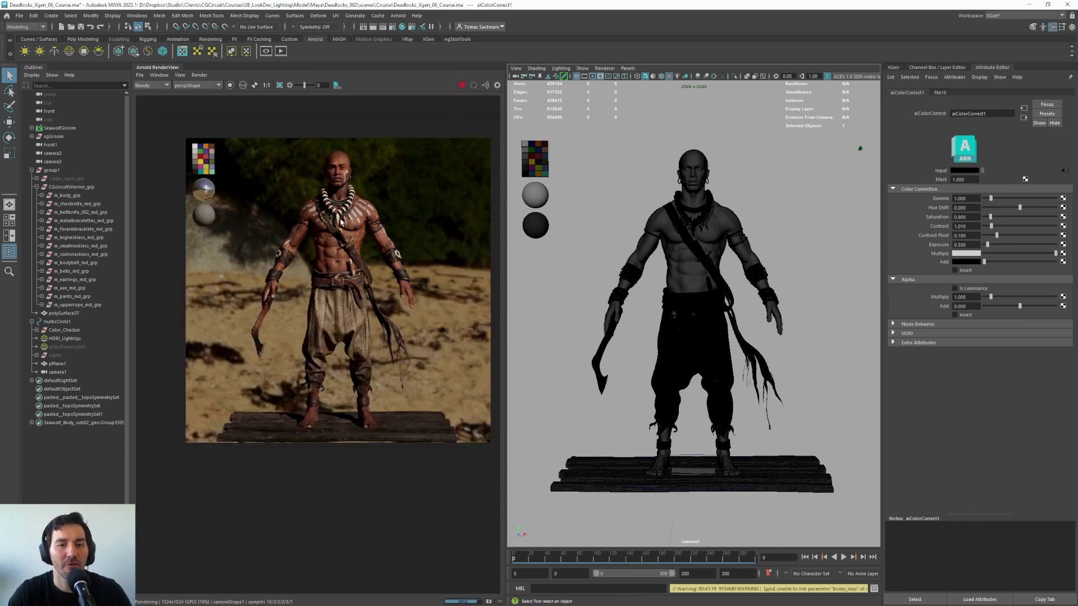
{"action": "scroll", "coordinate": [341, 220], "scroll_direction": "up", "scroll_amount": 1}
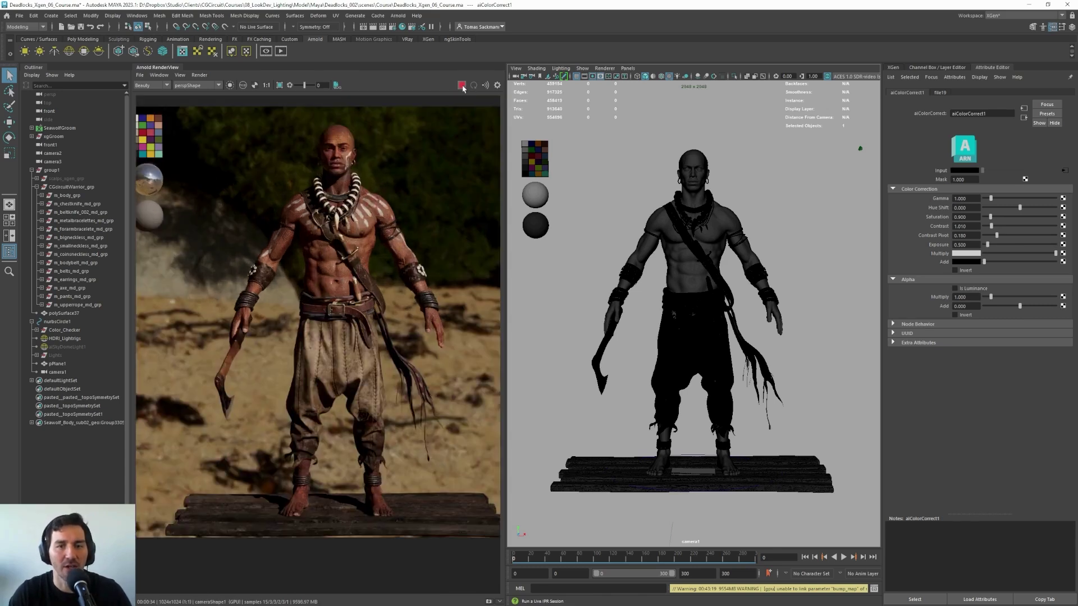
Expand the Seawolf groom group and unhide its DreadlocksGroom, short hair, dreadlock root and LooseDreadlockHair descriptions
{"action": "left_click", "coordinate": [44, 128]}
{"action": "left_click", "coordinate": [32, 128]}
{"action": "left_click_drag", "start_coordinate": [62, 137], "coordinate": [66, 153]}
{"action": "left_click", "coordinate": [66, 178], "text": "ctrl"}
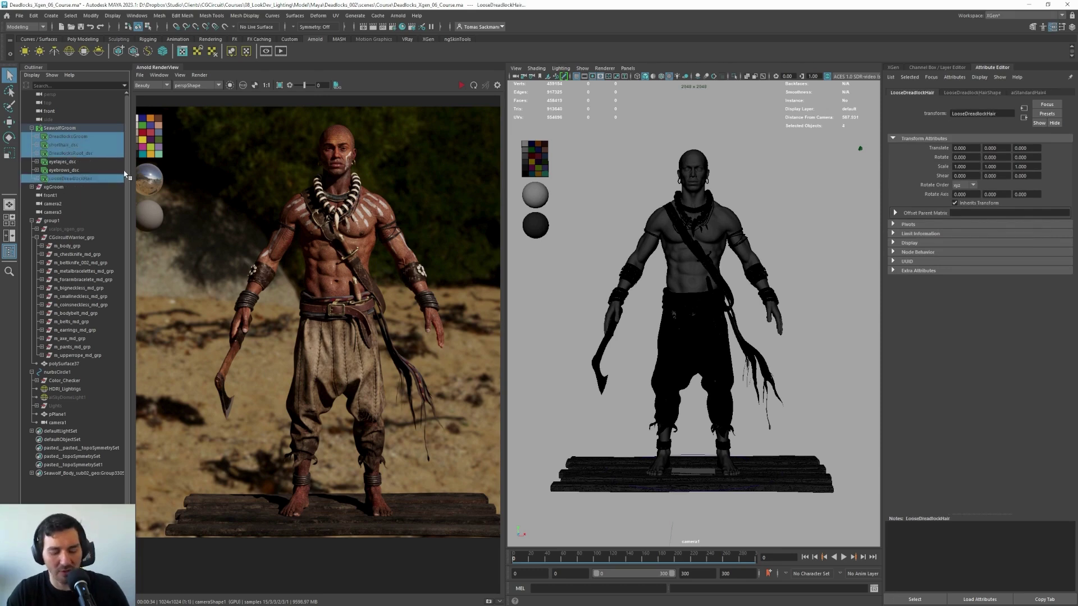
{"action": "key", "text": "h"}
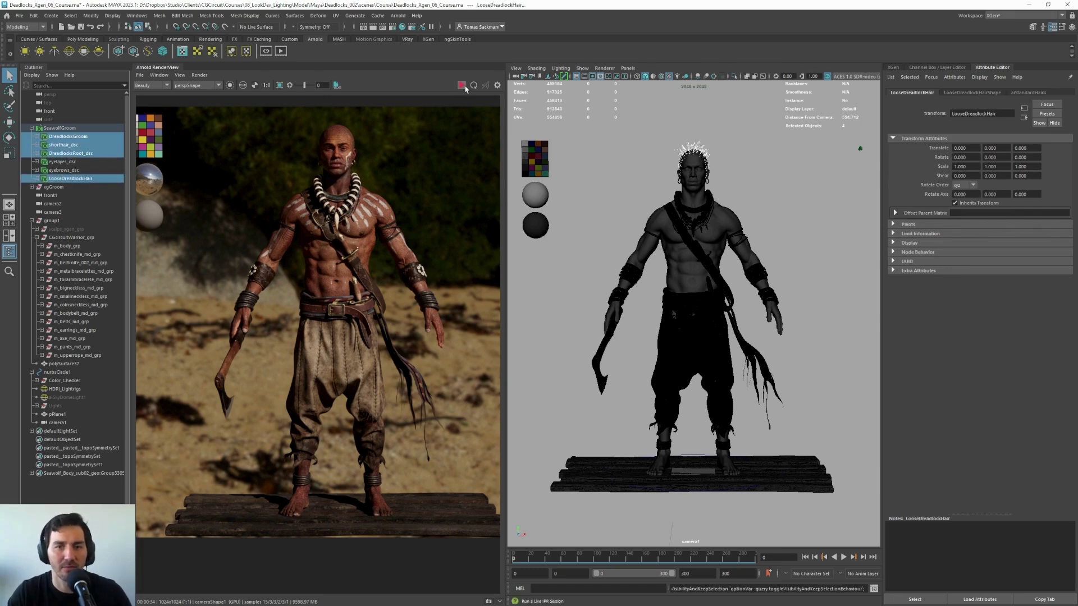